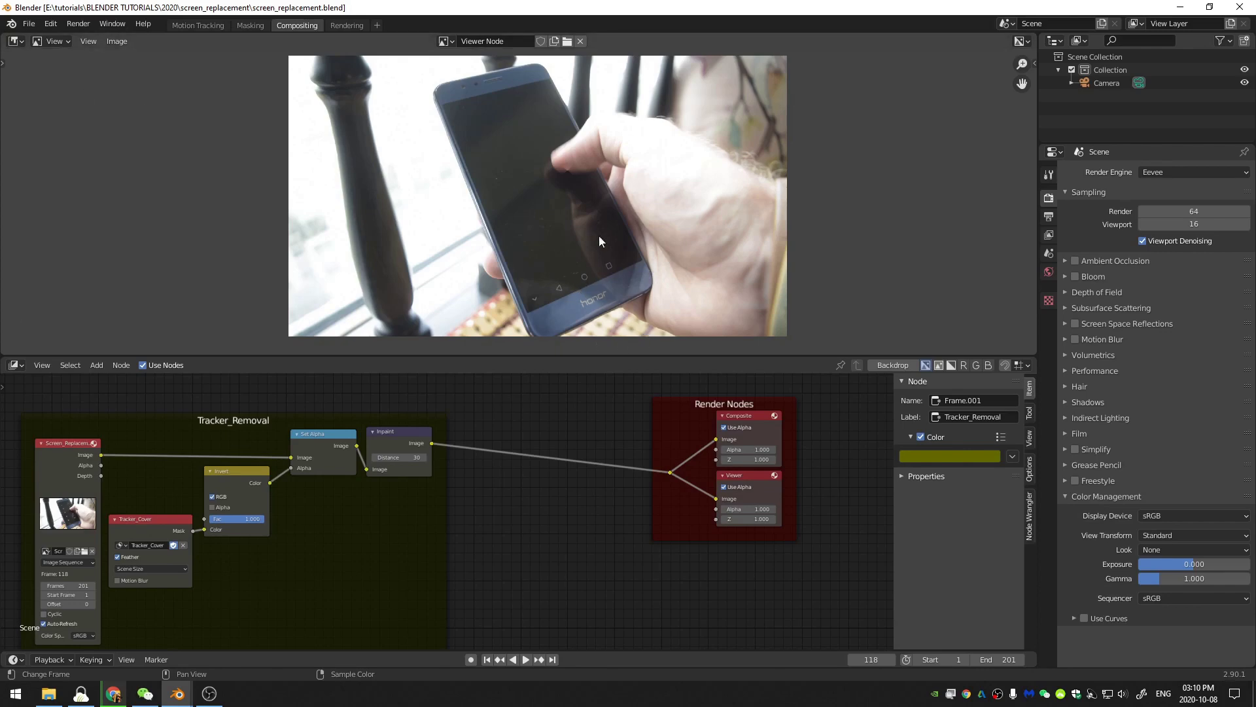
Preview the original footage, the Tracker_Cover mask and the Set Alpha output in turn, examining the transparent holes over the trackers
drag(256, 431, 410, 411)
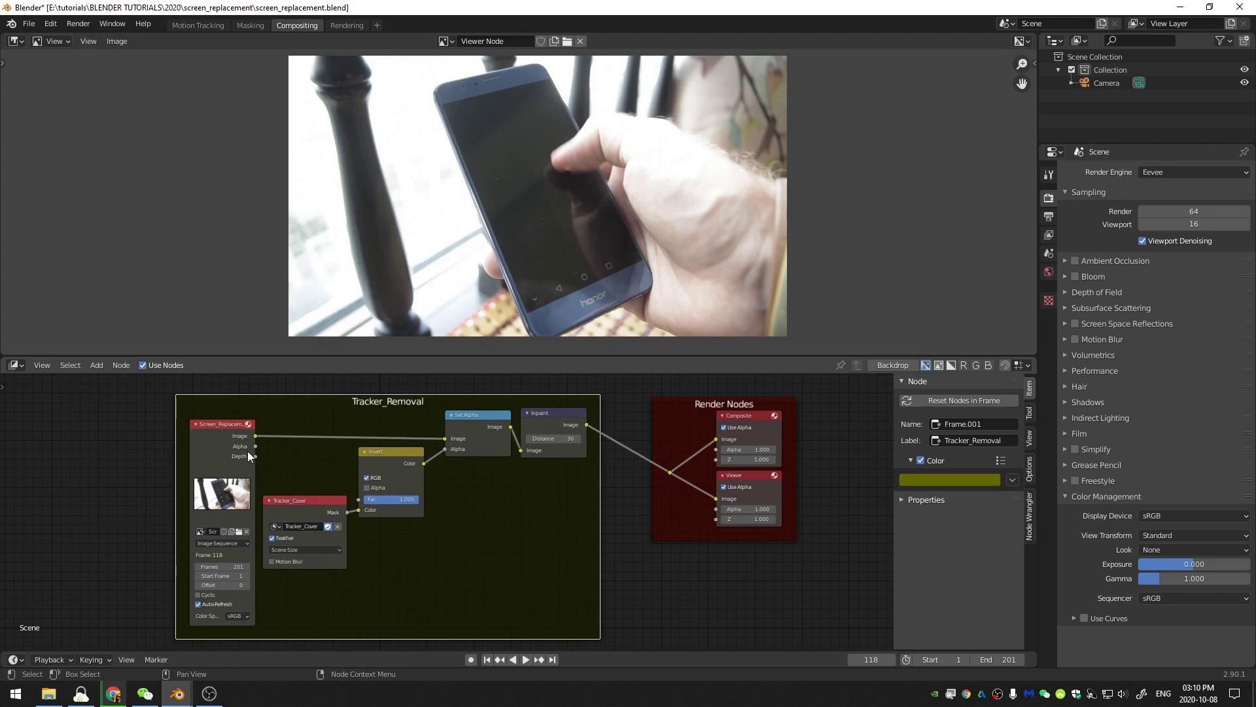
ctrl+shift+click(229, 442)
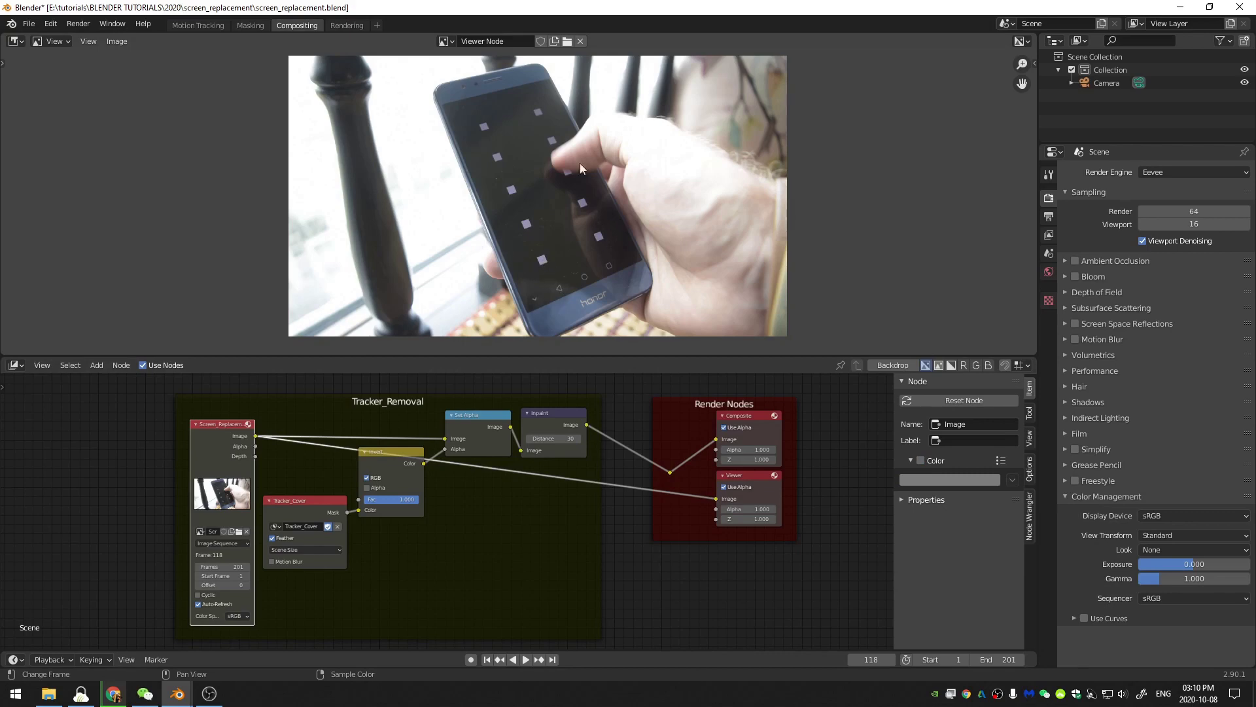
ctrl+shift+click(324, 504)
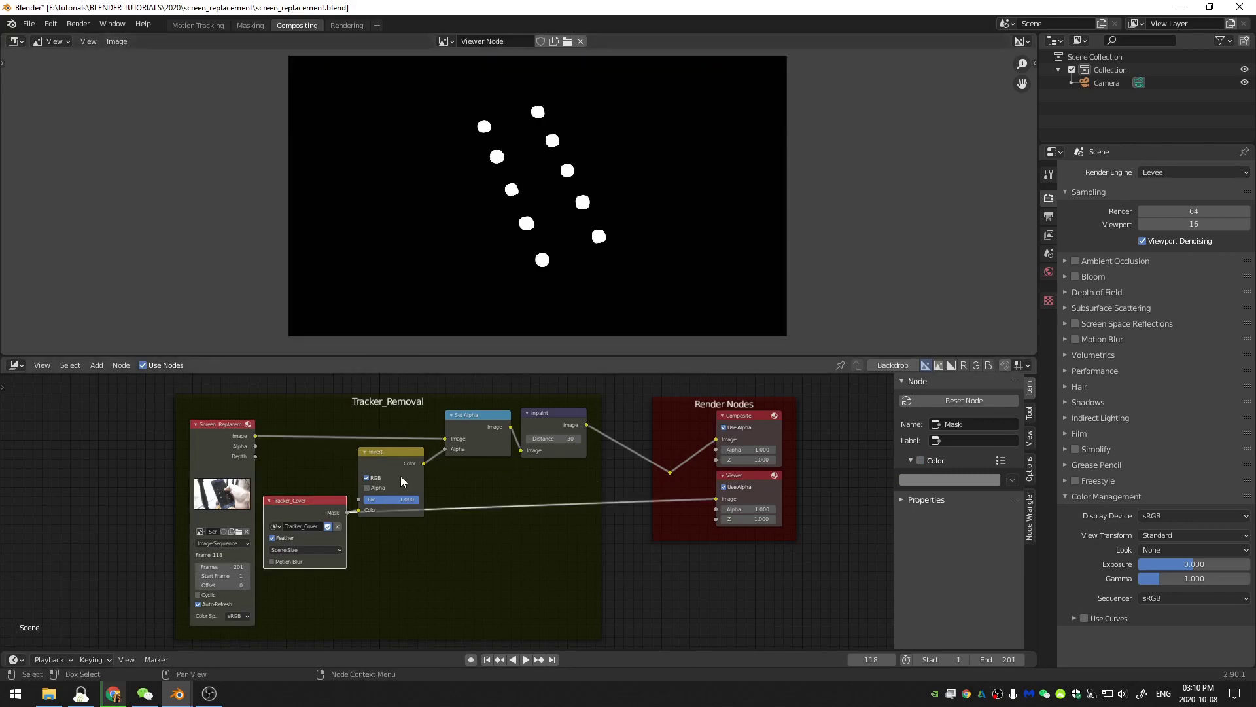
ctrl+shift+click(480, 418)
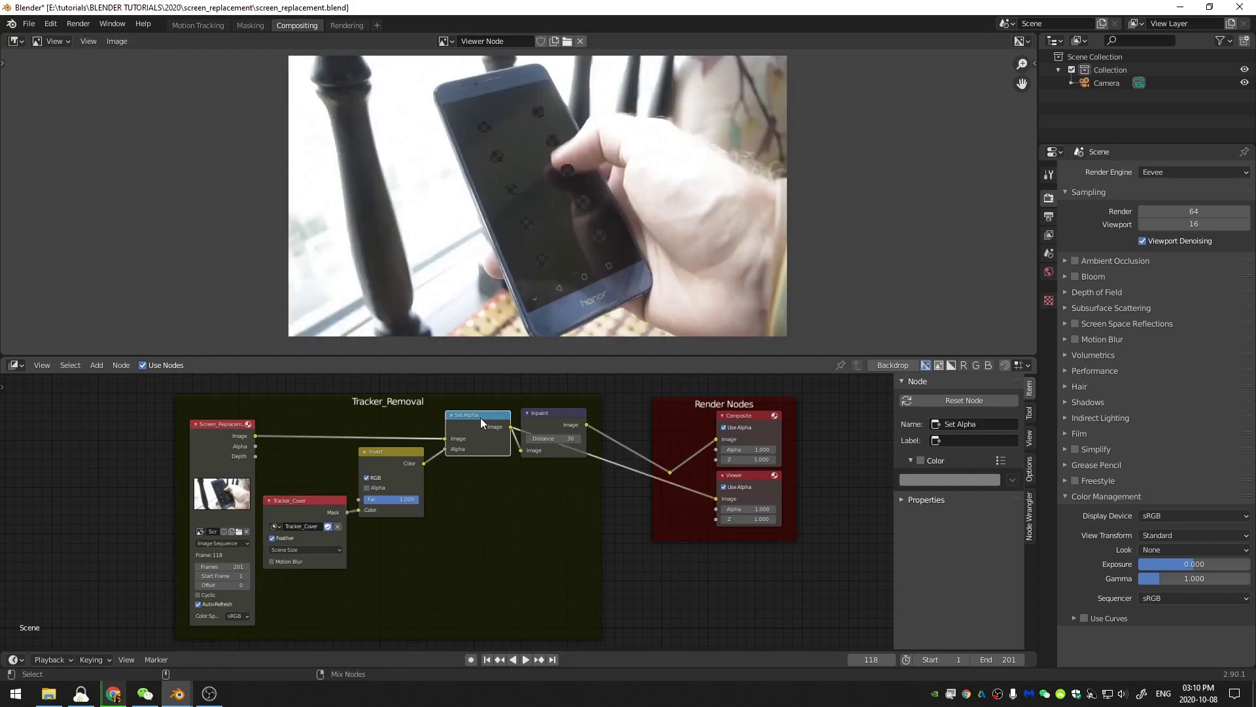
scroll(551, 233, up, 2)
scroll(551, 233, up, 1)
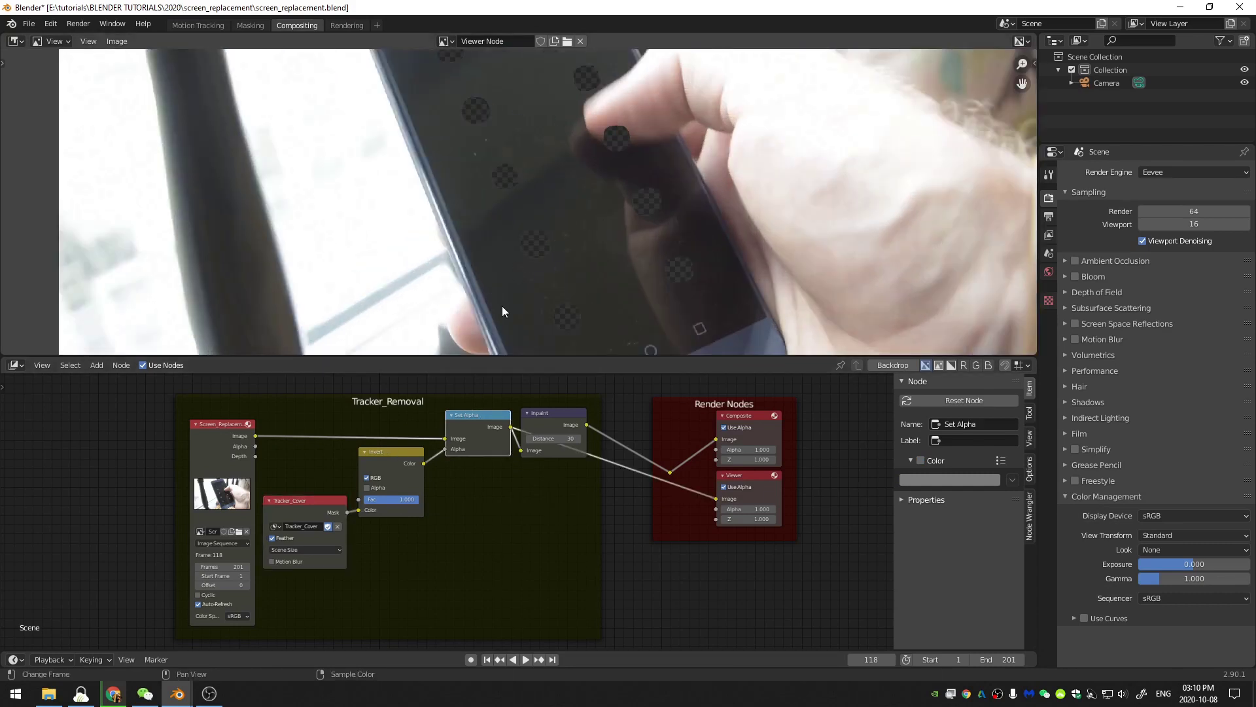
Preview the Inpaint node's output and examine the phone screen where the trackers have been painted out
ctrl+shift+click(562, 419)
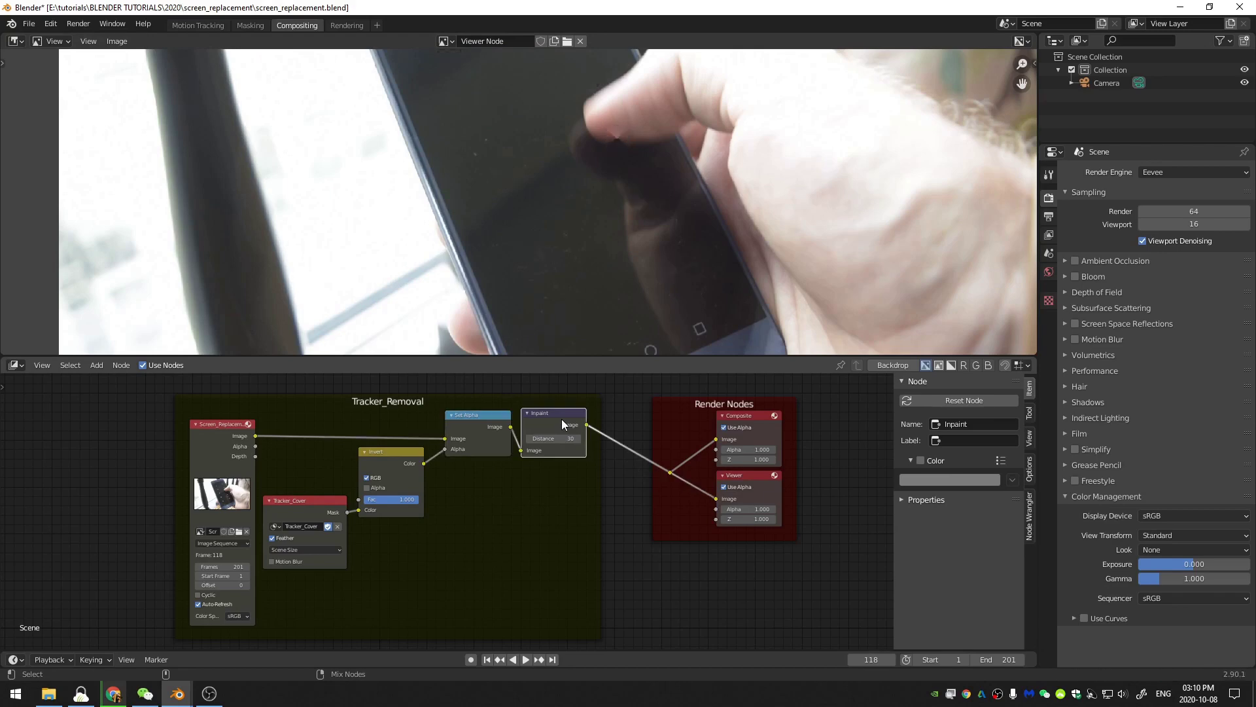
key(Home)
scroll(547, 236, up, 2)
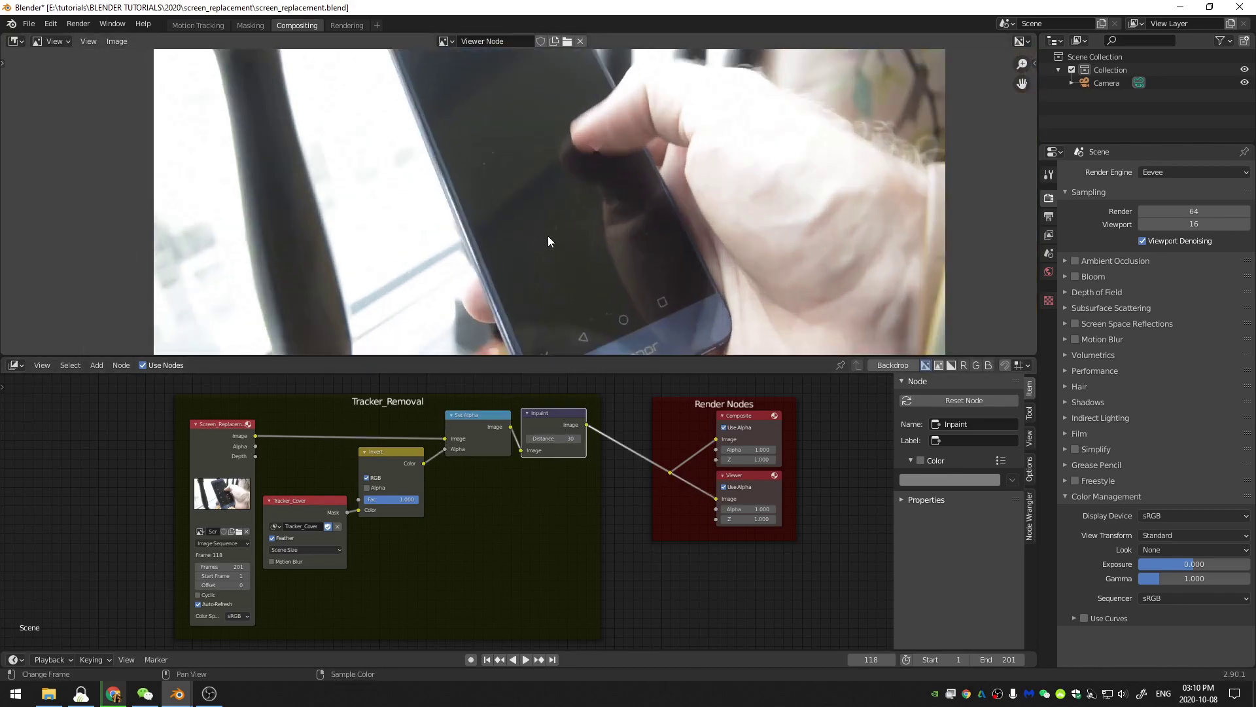
click(669, 472)
scroll(555, 132, down, 5)
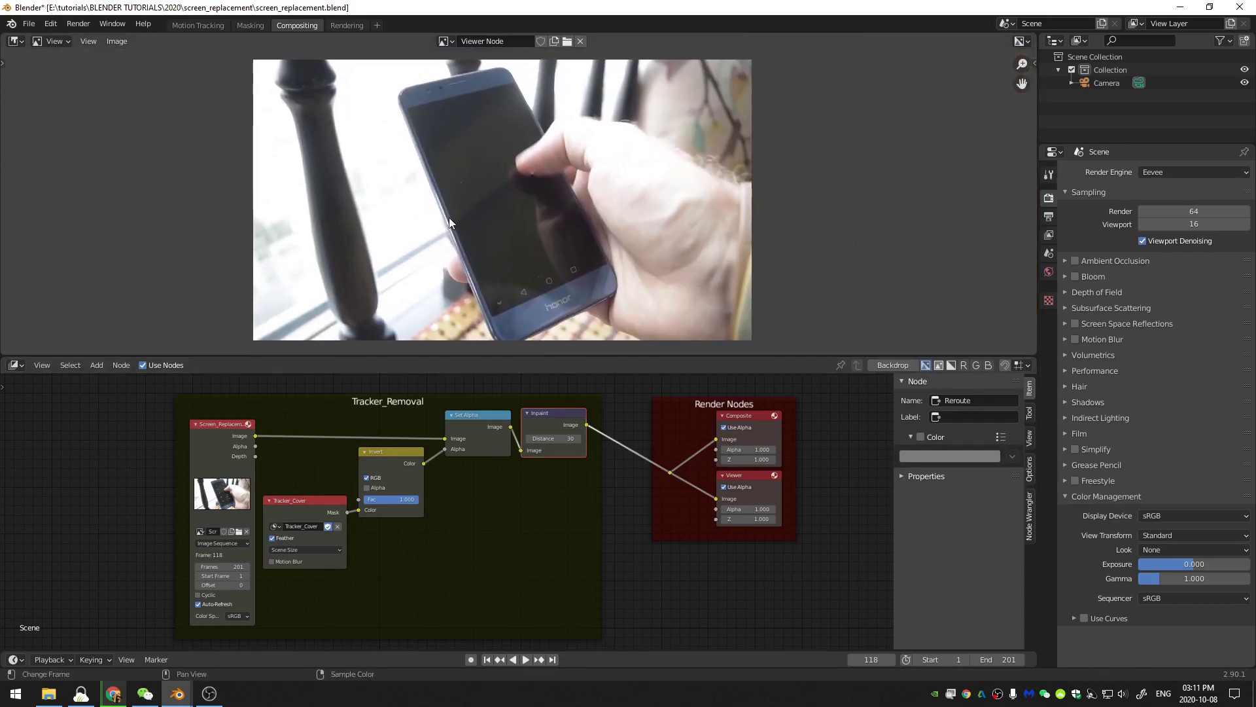
scroll(498, 219, up, 2)
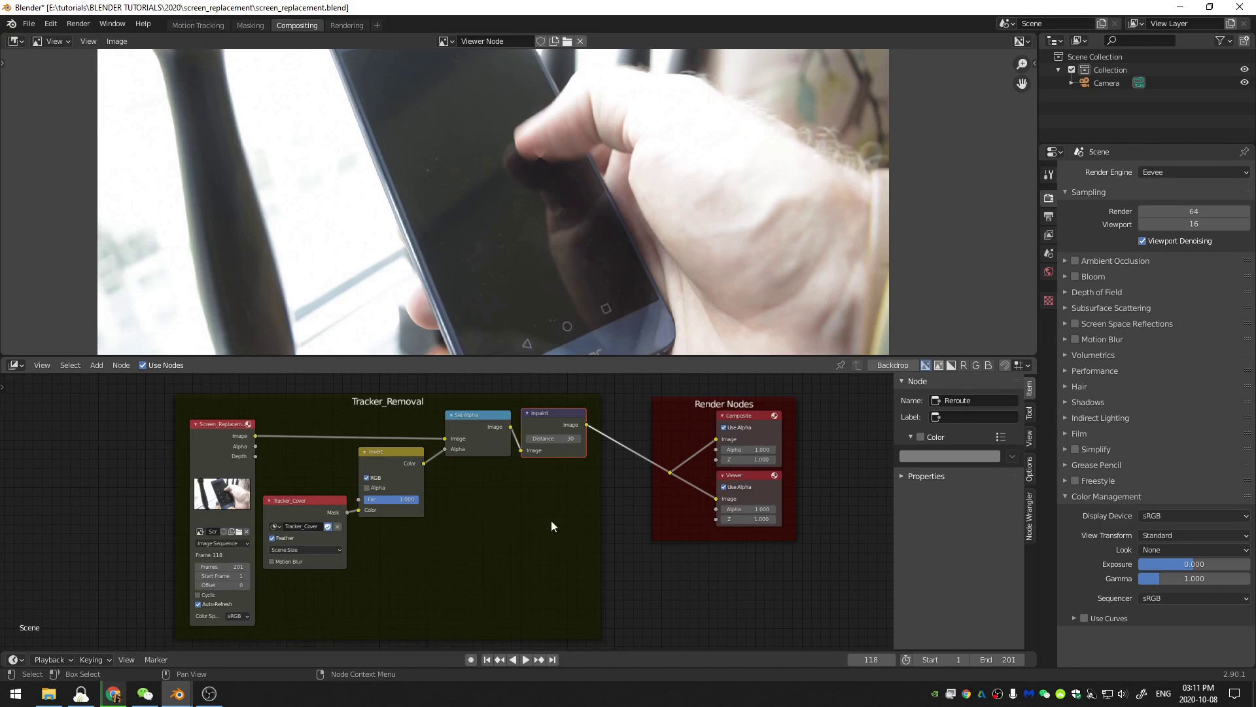
Move the Tracker_Removal frame away from the Render Nodes frame to leave room between them in the node tree
drag(565, 526, 471, 524)
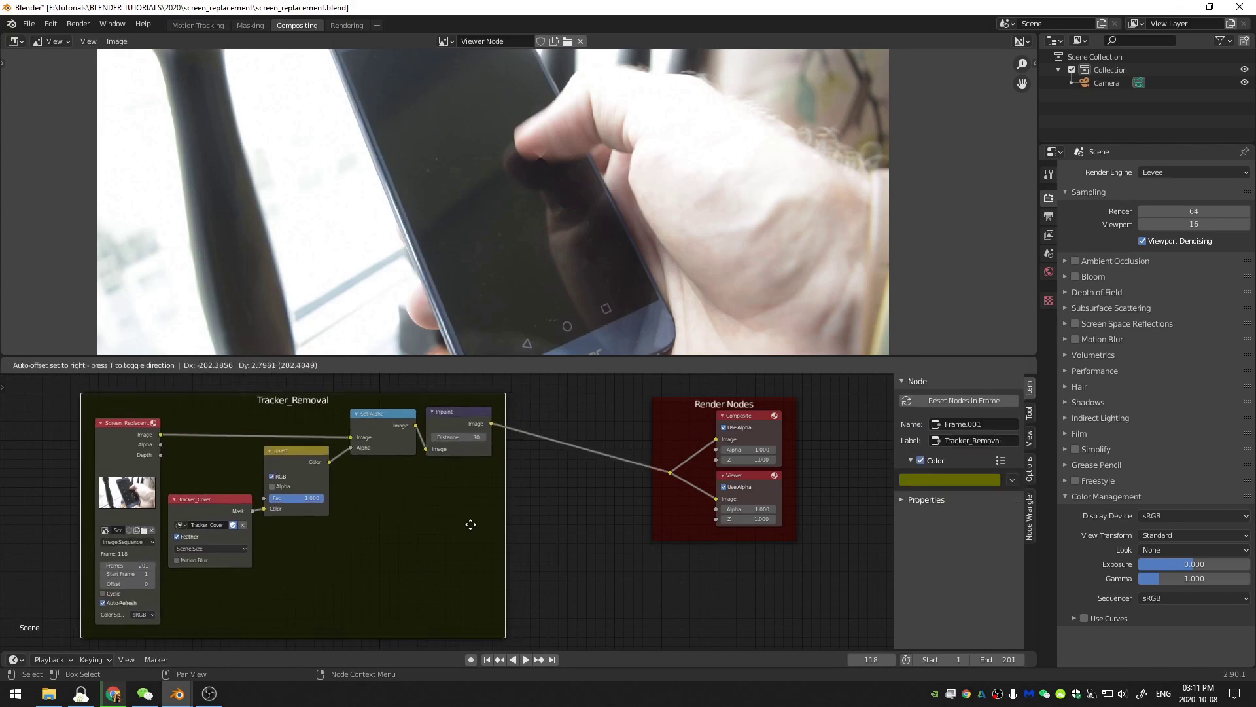
drag(687, 514, 695, 514)
scroll(451, 391, down, 2)
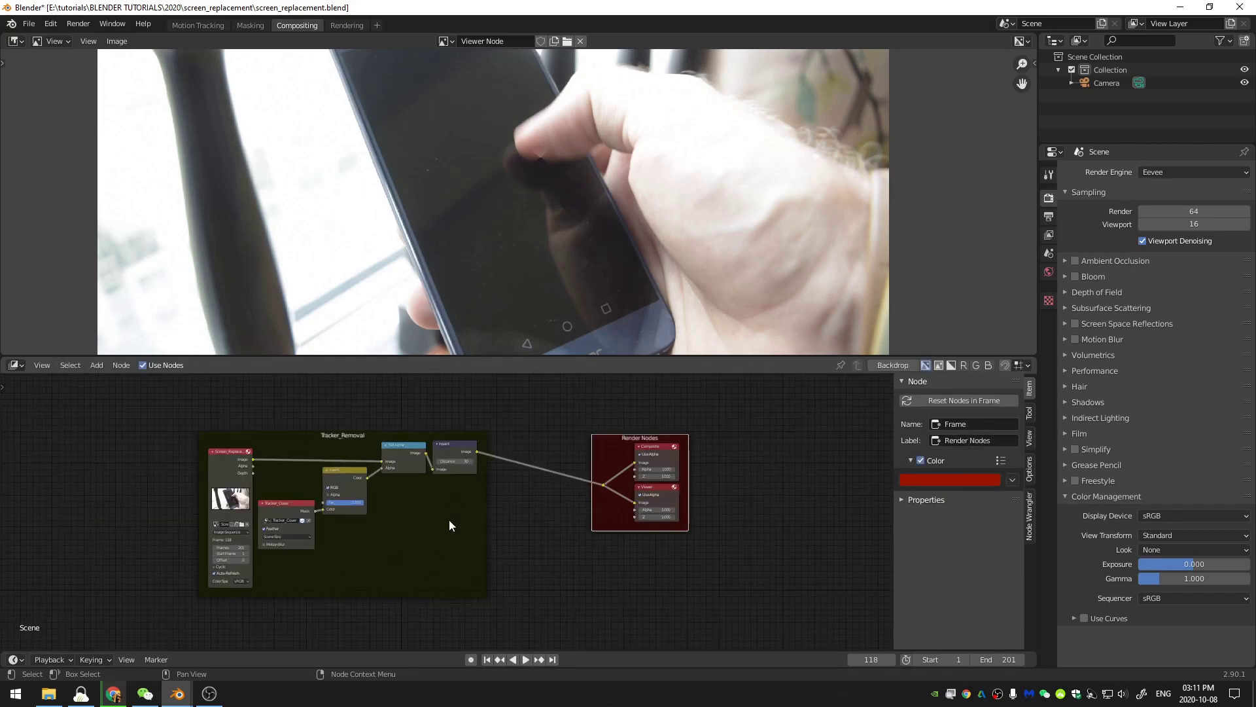
middle_drag(449, 525, 423, 511)
middle_drag(468, 434, 459, 479)
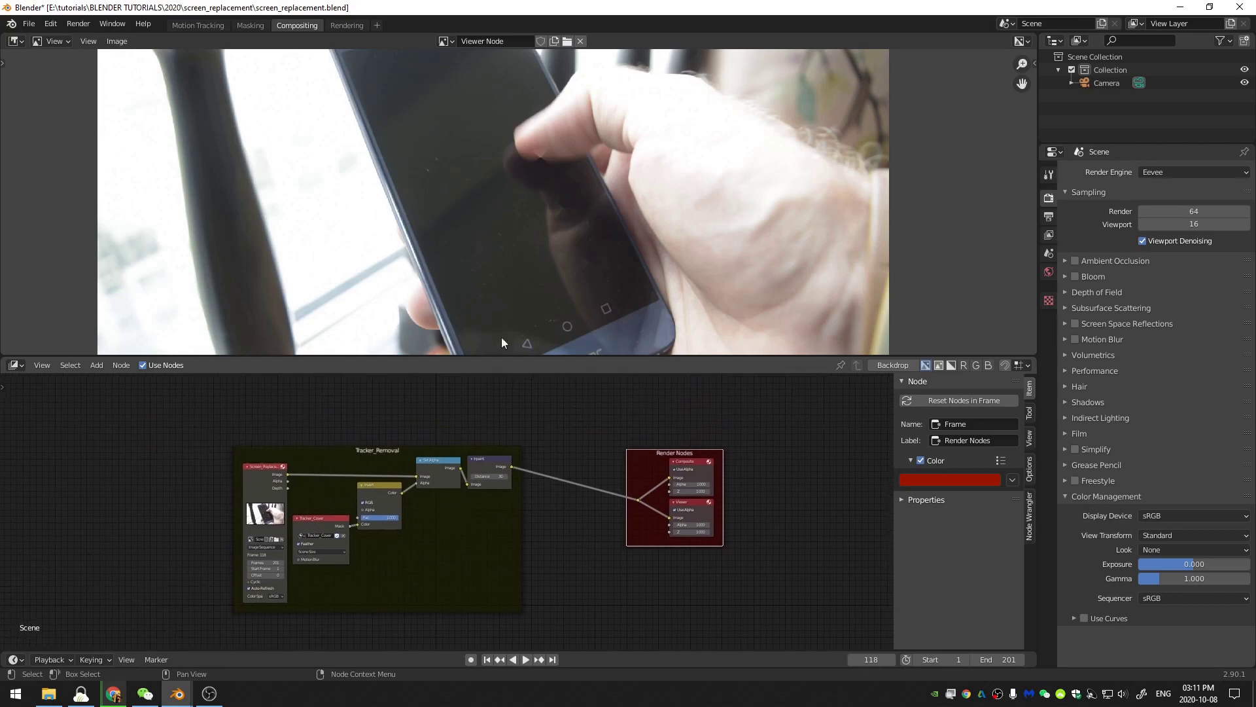
scroll(536, 203, down, 2)
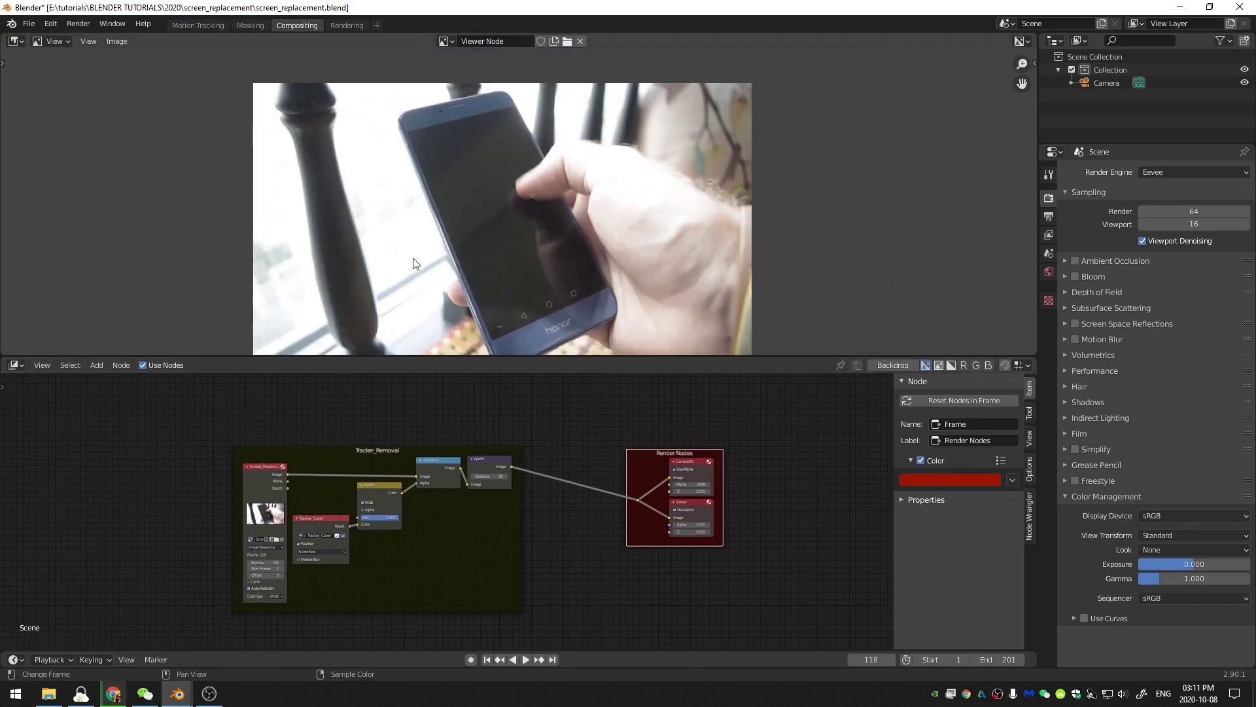
Add an Image node below the Tracker_Removal frame and load the tall Blender website screenshot into it
middle_drag(578, 479, 589, 520)
key(shift+a)
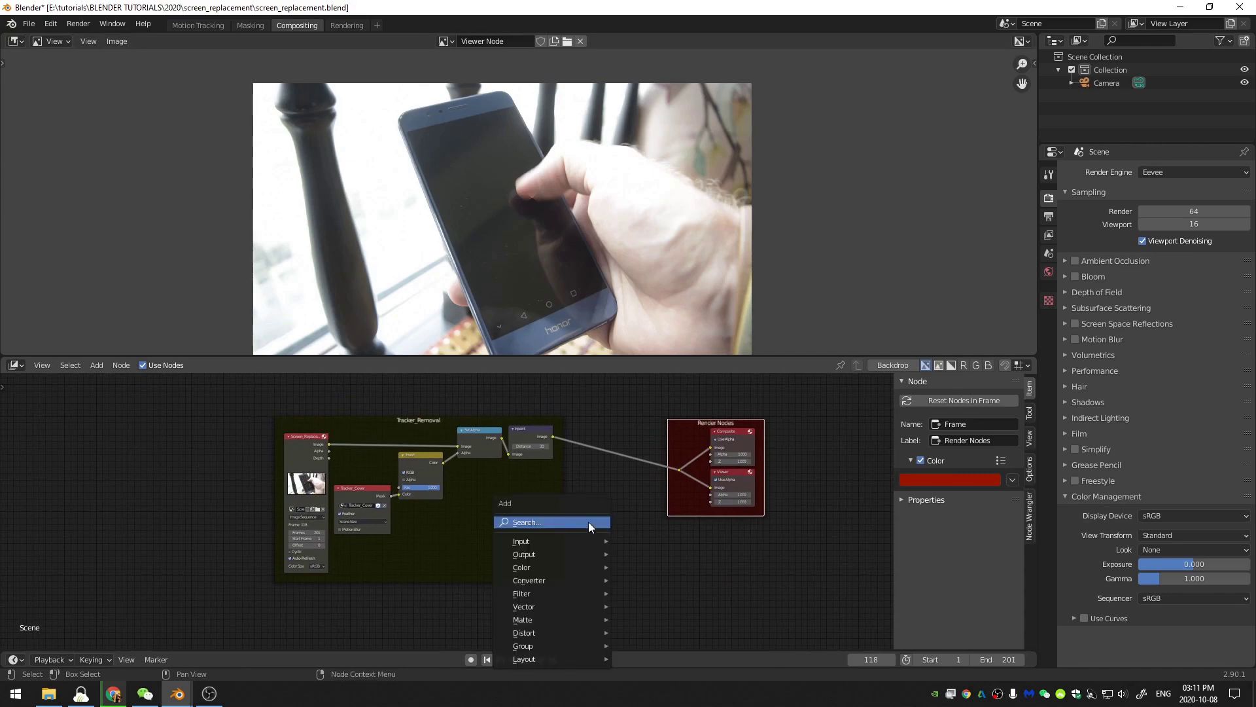
click(588, 521)
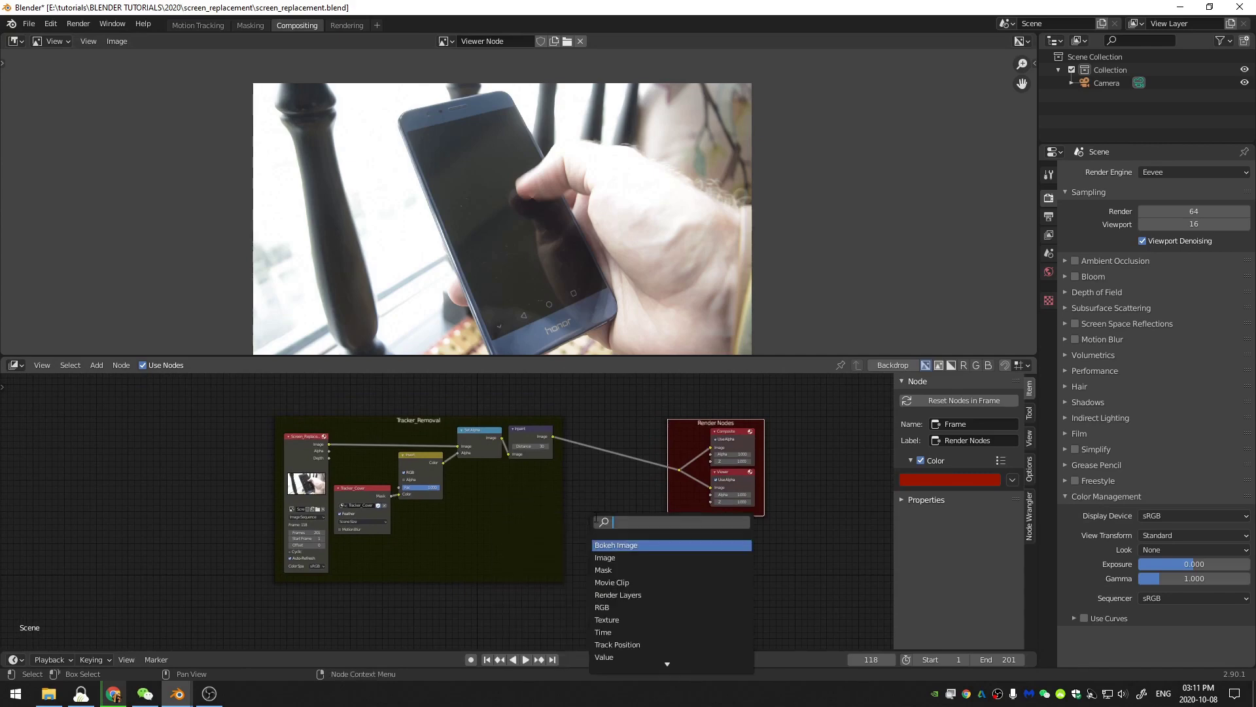
click(605, 557)
click(332, 551)
click(404, 618)
click(705, 228)
click(829, 500)
key(shift+a)
click(433, 523)
click(830, 500)
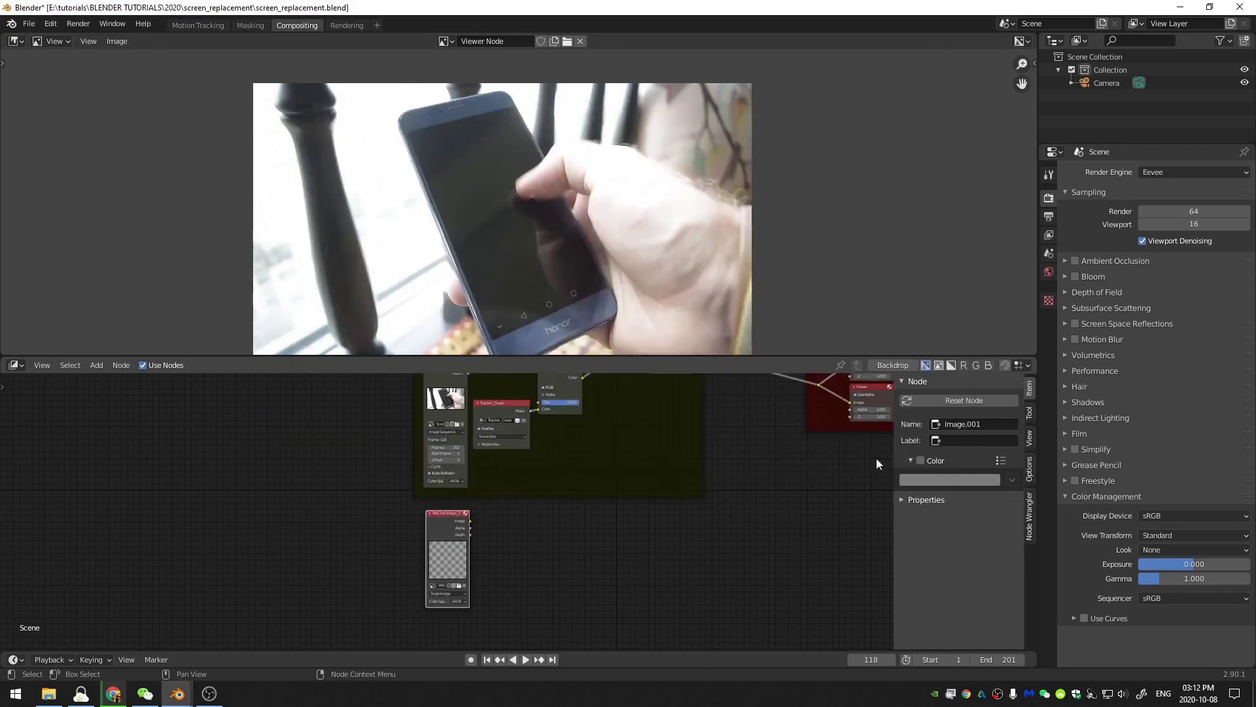
Preview the website screenshot node in the Viewer and examine the page from its header down to the lower sections
ctrl+shift+click(447, 524)
scroll(576, 168, down, 12)
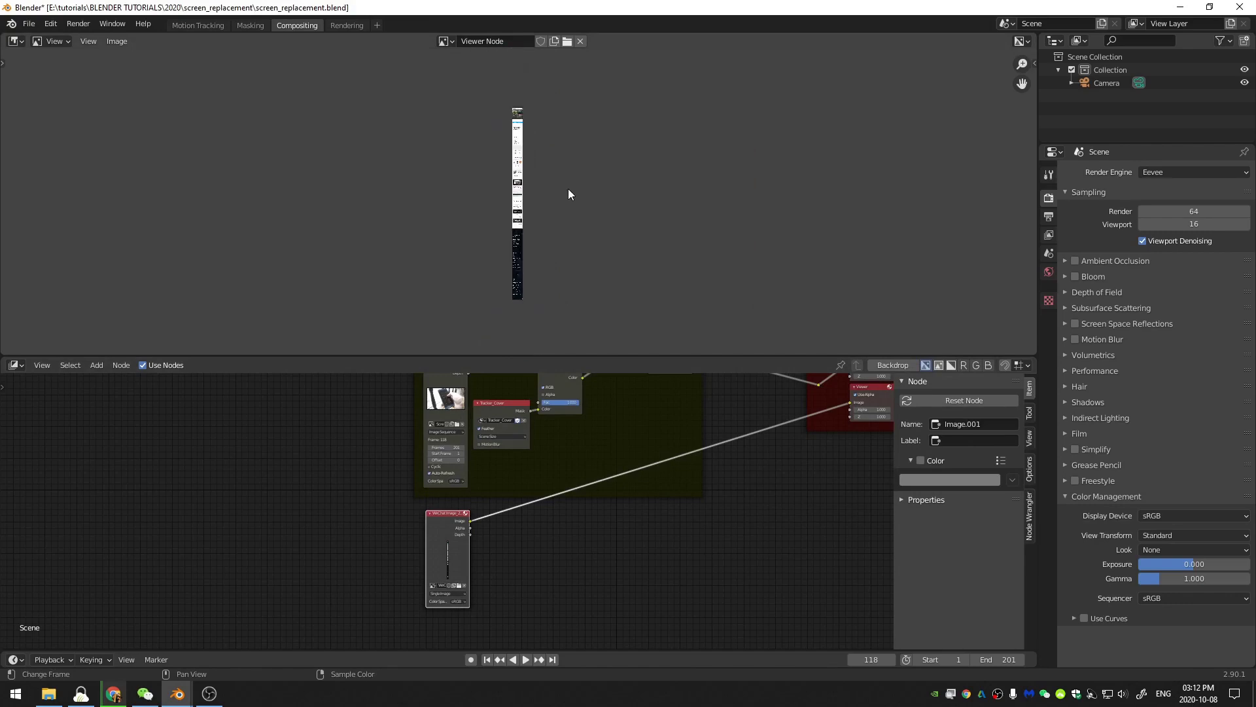
scroll(568, 191, up, 2)
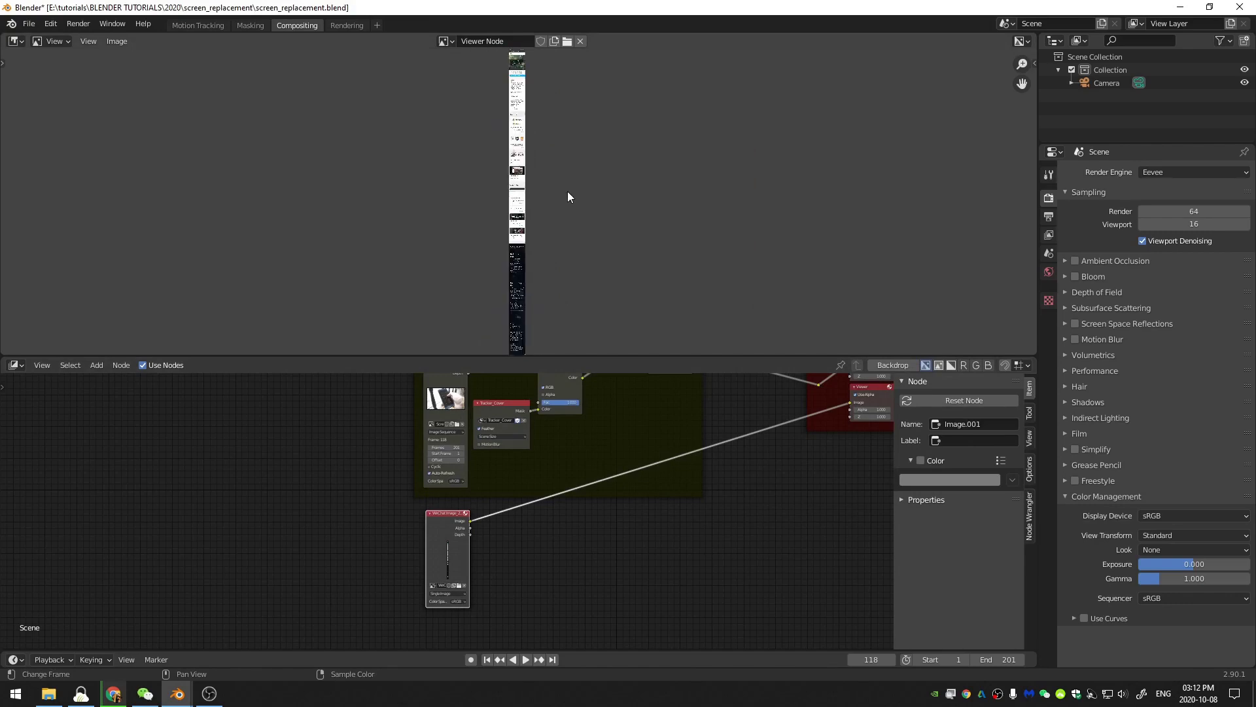
middle_drag(567, 191, 571, 140)
scroll(570, 231, up, 4)
middle_drag(556, 88, 544, 297)
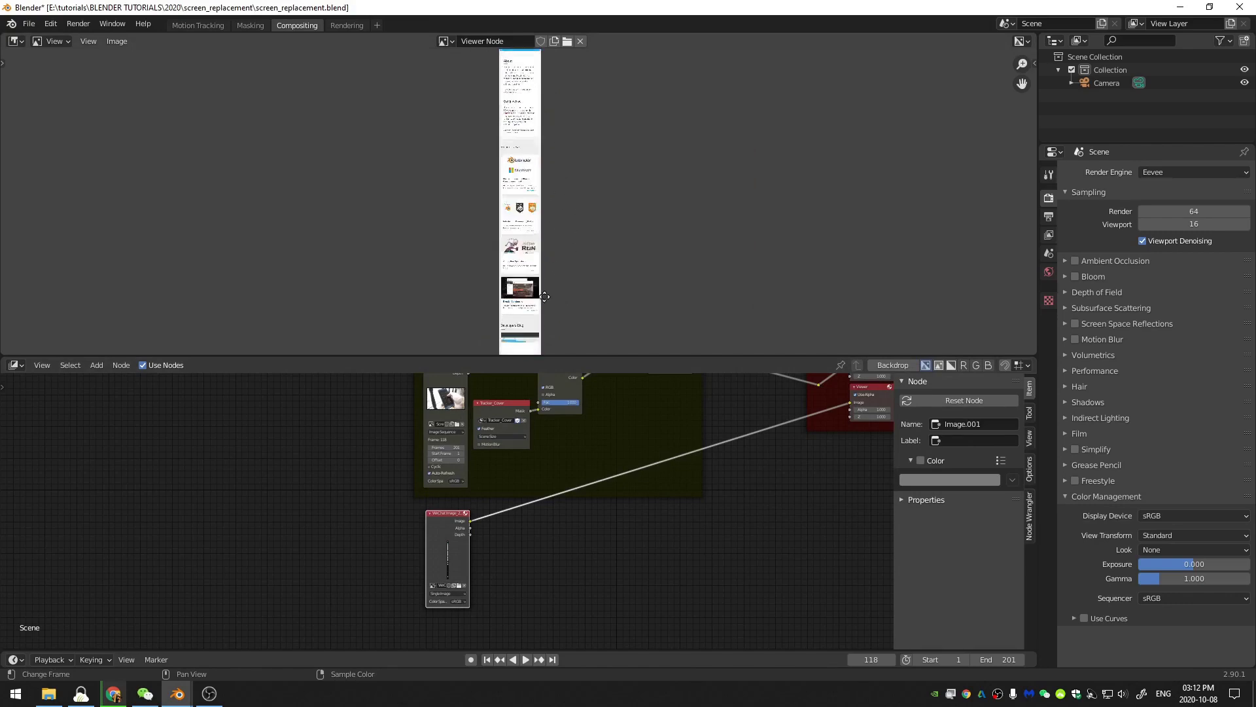
middle_drag(543, 148, 556, 378)
scroll(531, 250, up, 8)
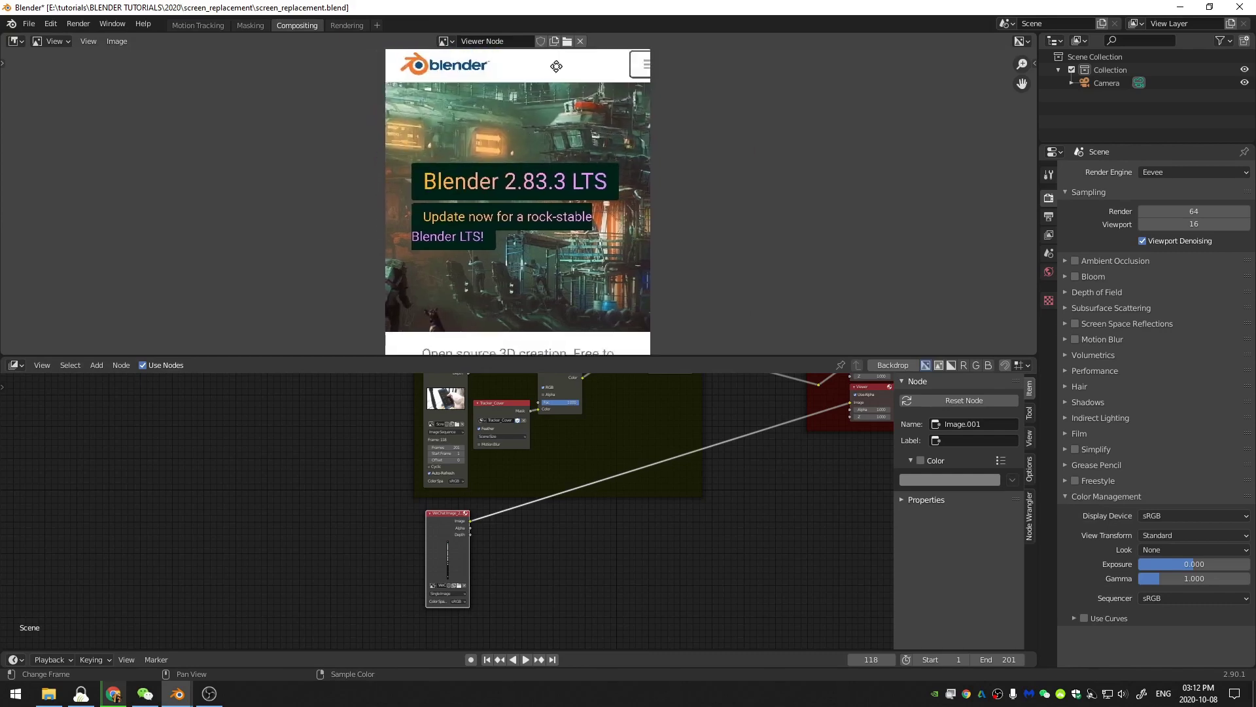
middle_drag(556, 67, 543, 121)
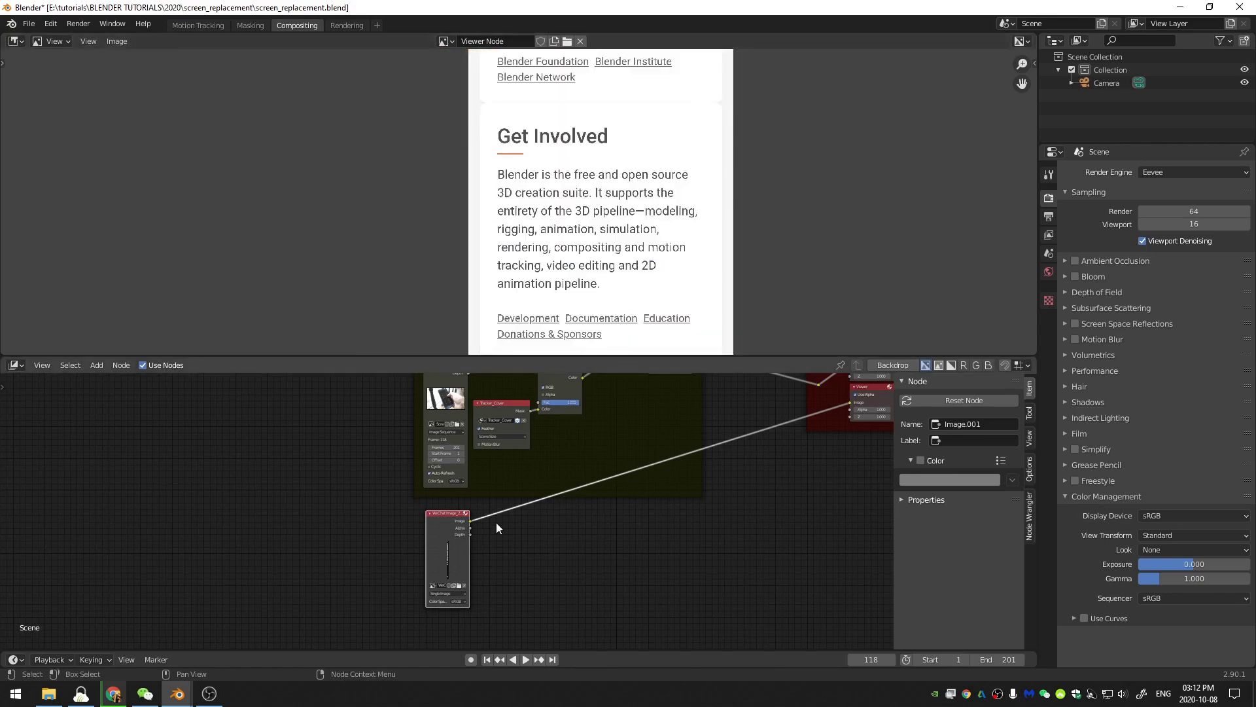
drag(445, 521, 442, 517)
middle_drag(564, 386, 494, 488)
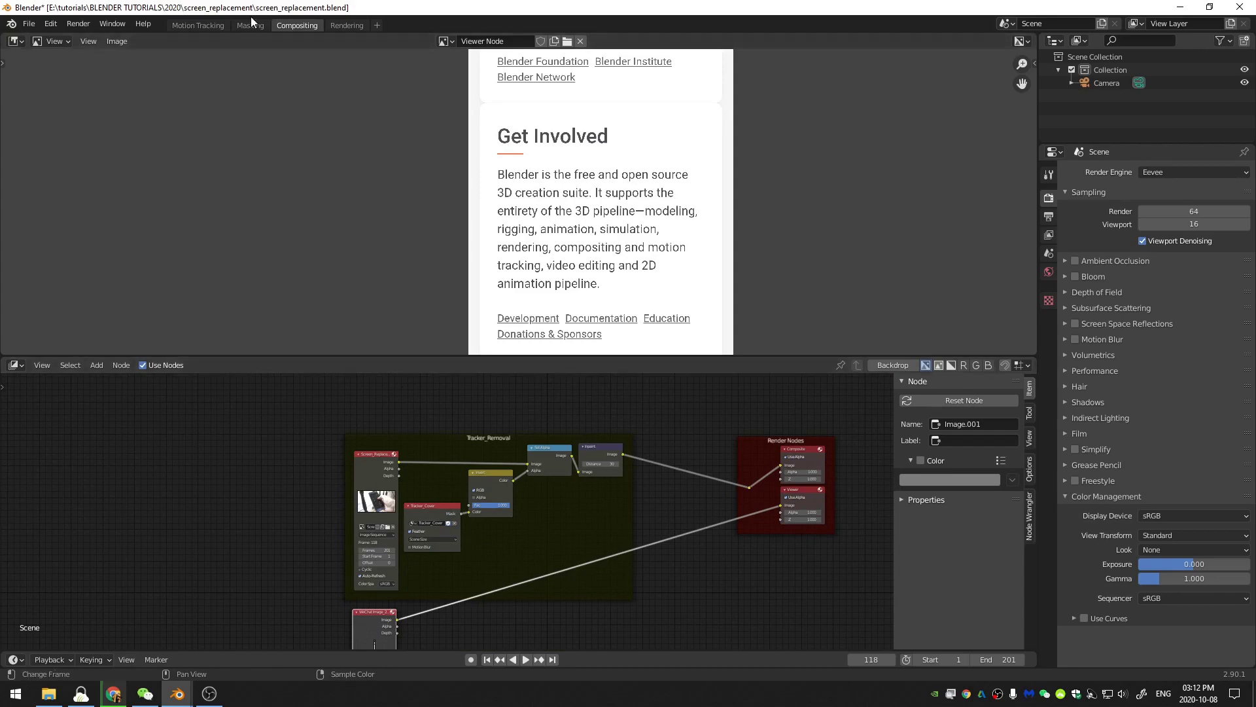
In the Motion Tracking workspace, select the two uppermost trackers and the lower-left corner tracker on the phone screen
click(188, 25)
scroll(479, 308, down, 3)
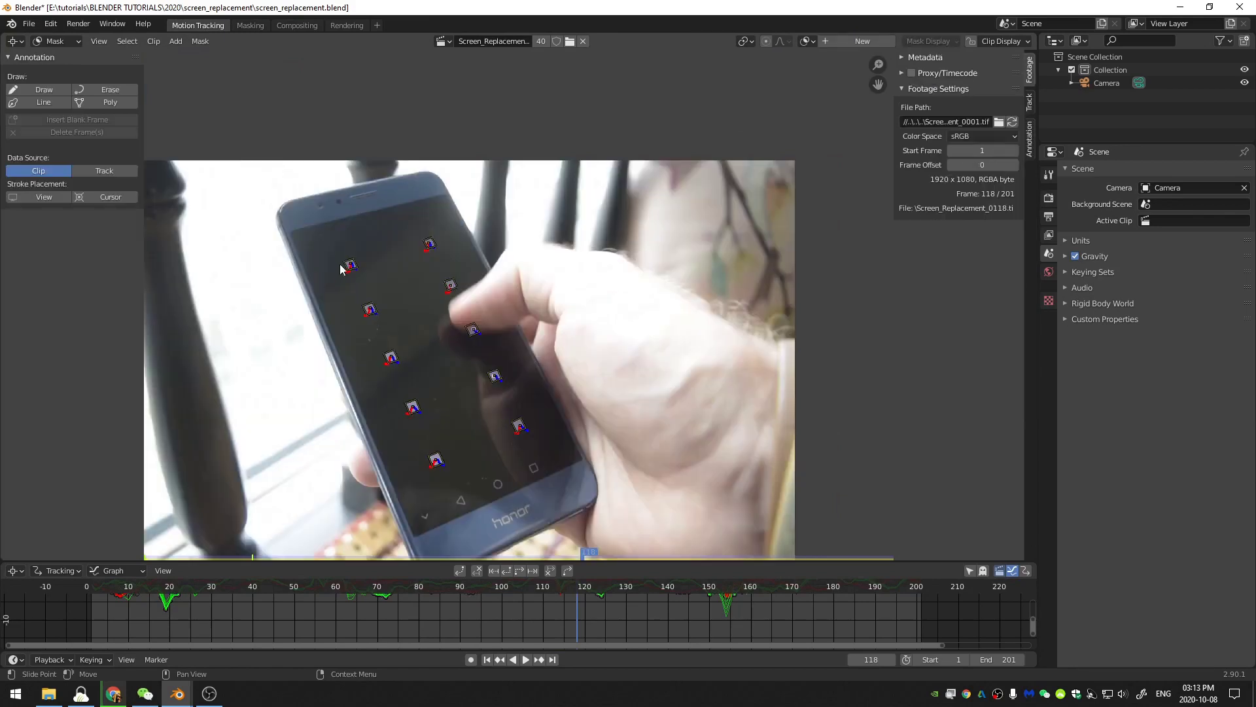
shift+click(429, 244)
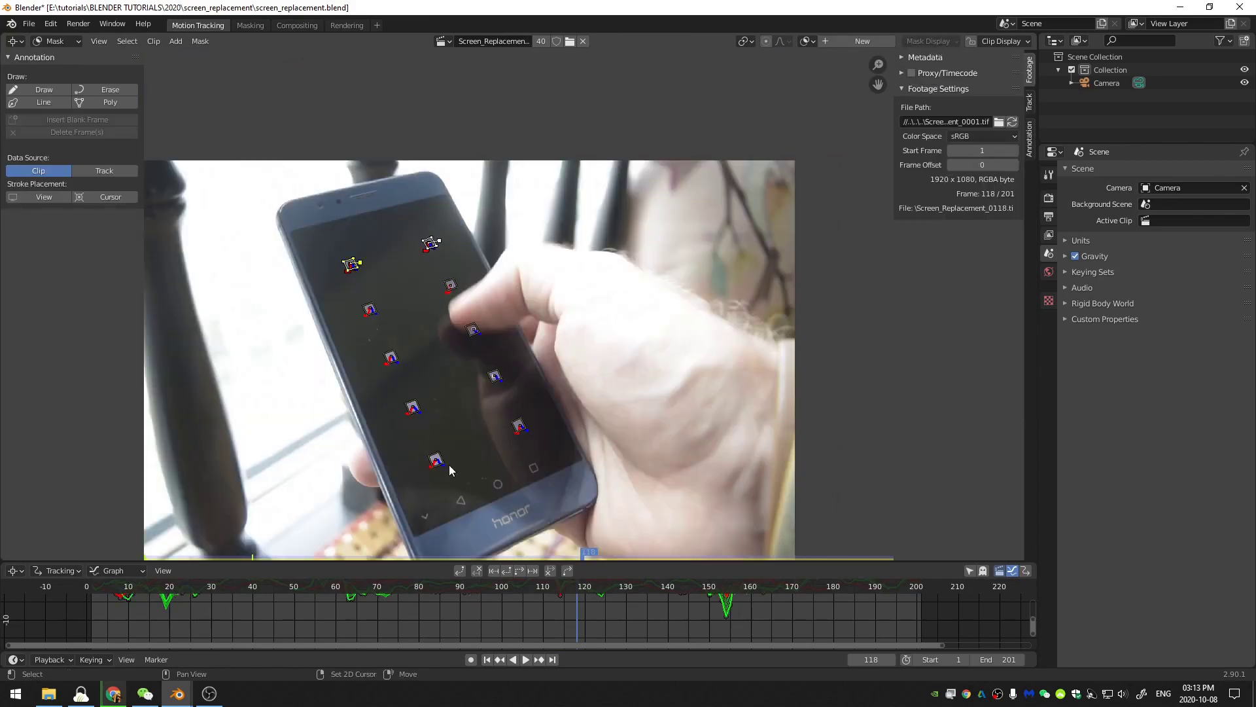
shift+click(436, 460)
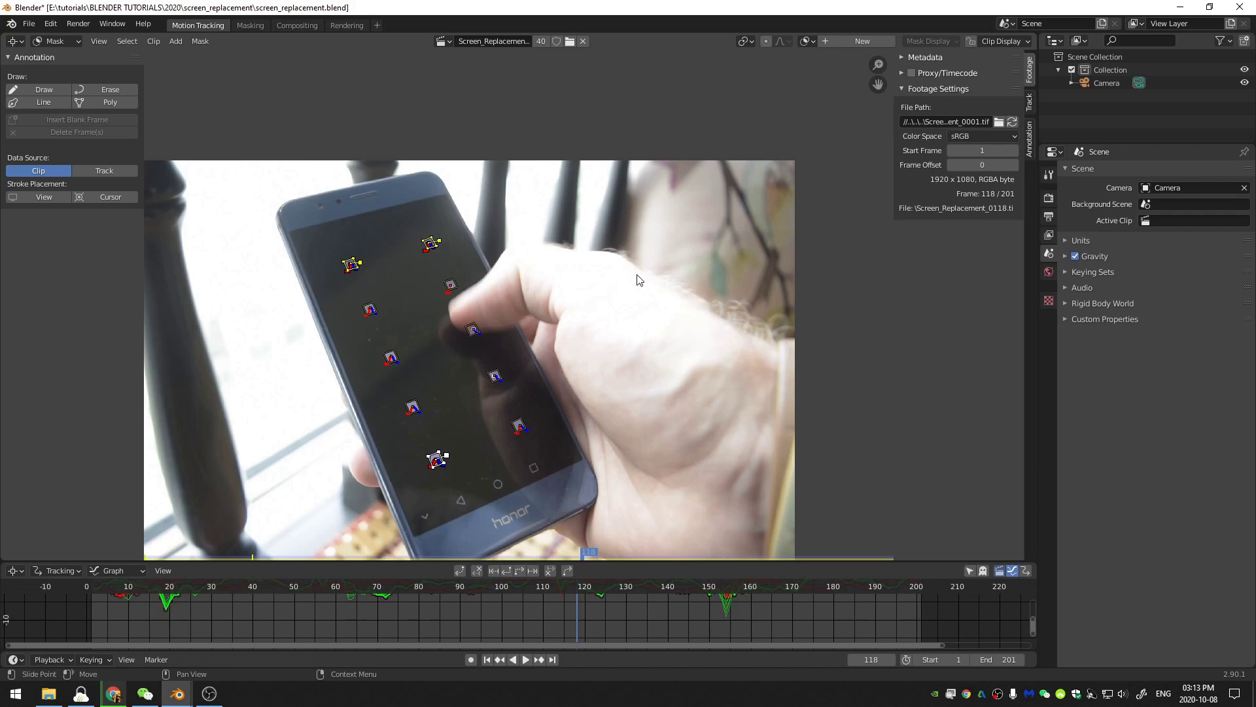
Switch the clip editor from Mask to Tracking mode and bring up the Plane Track settings
click(56, 41)
click(59, 65)
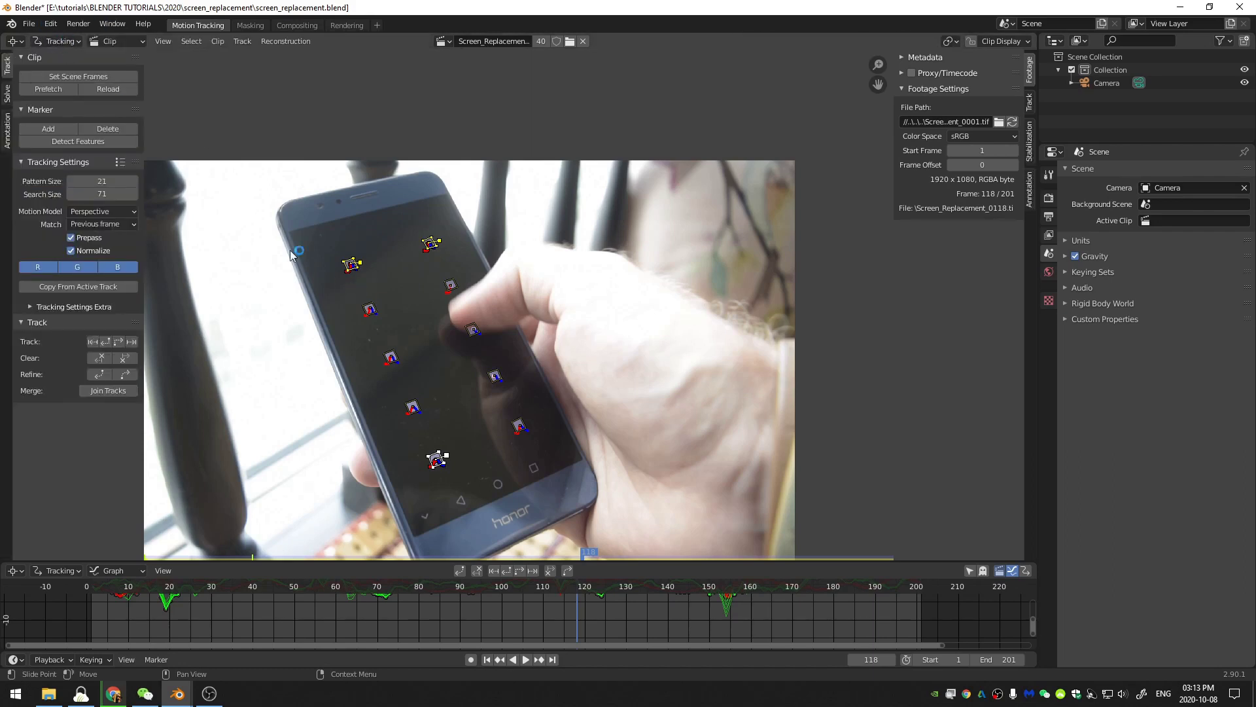
click(27, 87)
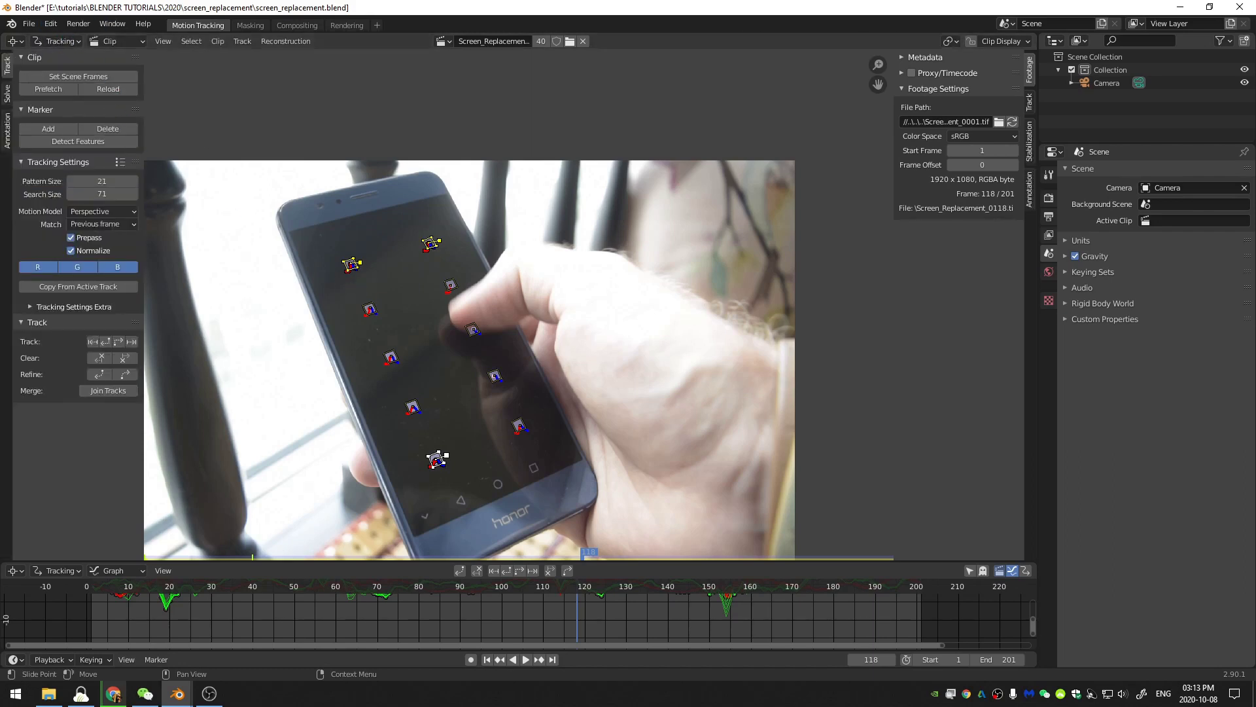
click(6, 93)
click(36, 72)
click(46, 57)
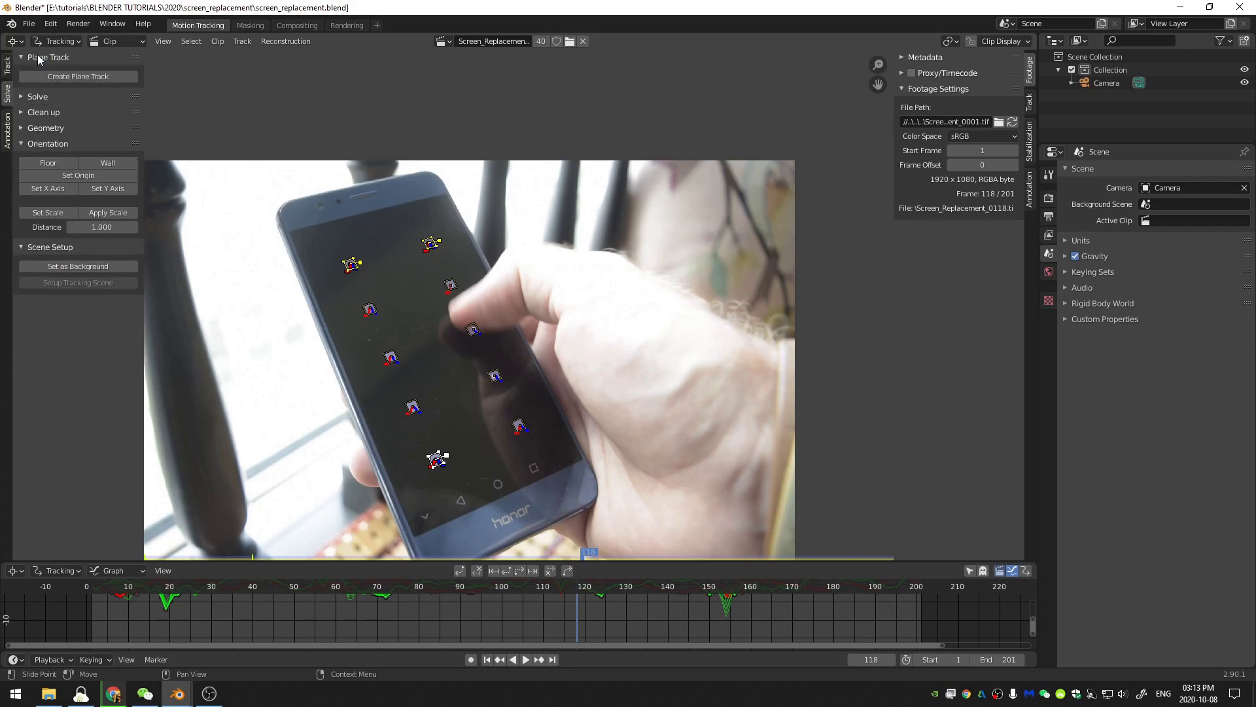
Include the phone screen's lower-right tracker in the selection and create a plane track from the four corner trackers
click(60, 76)
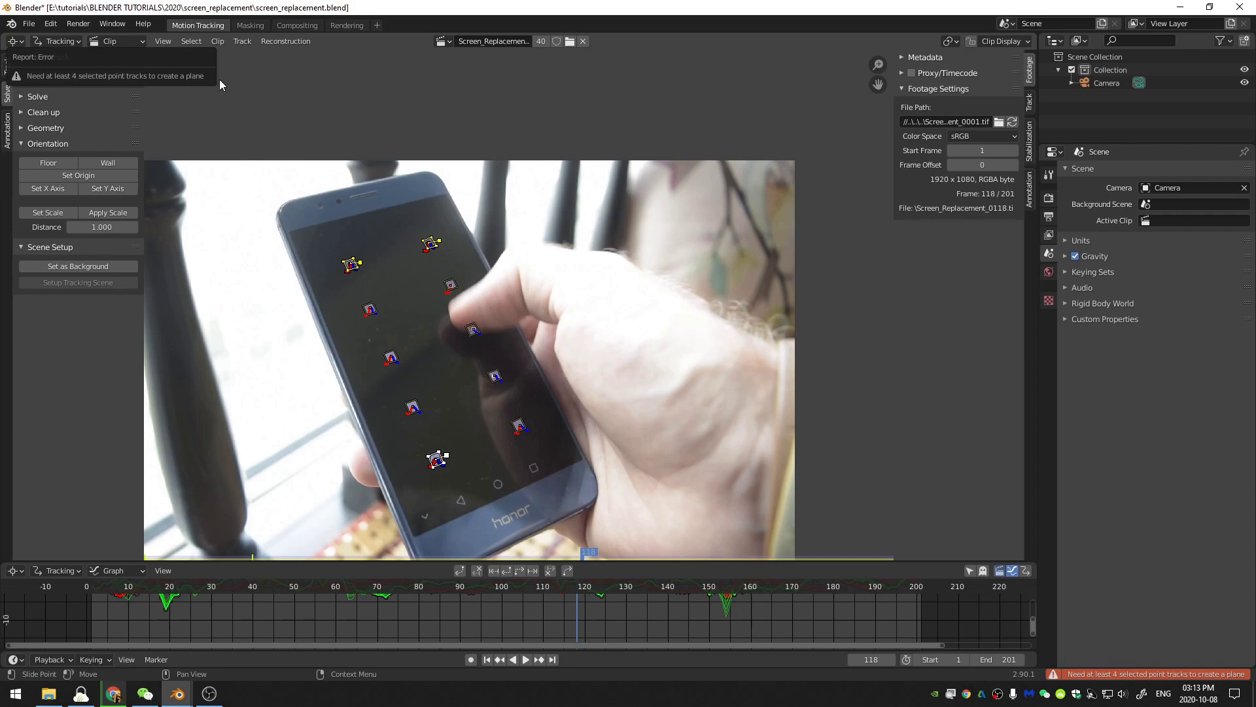
shift+click(523, 435)
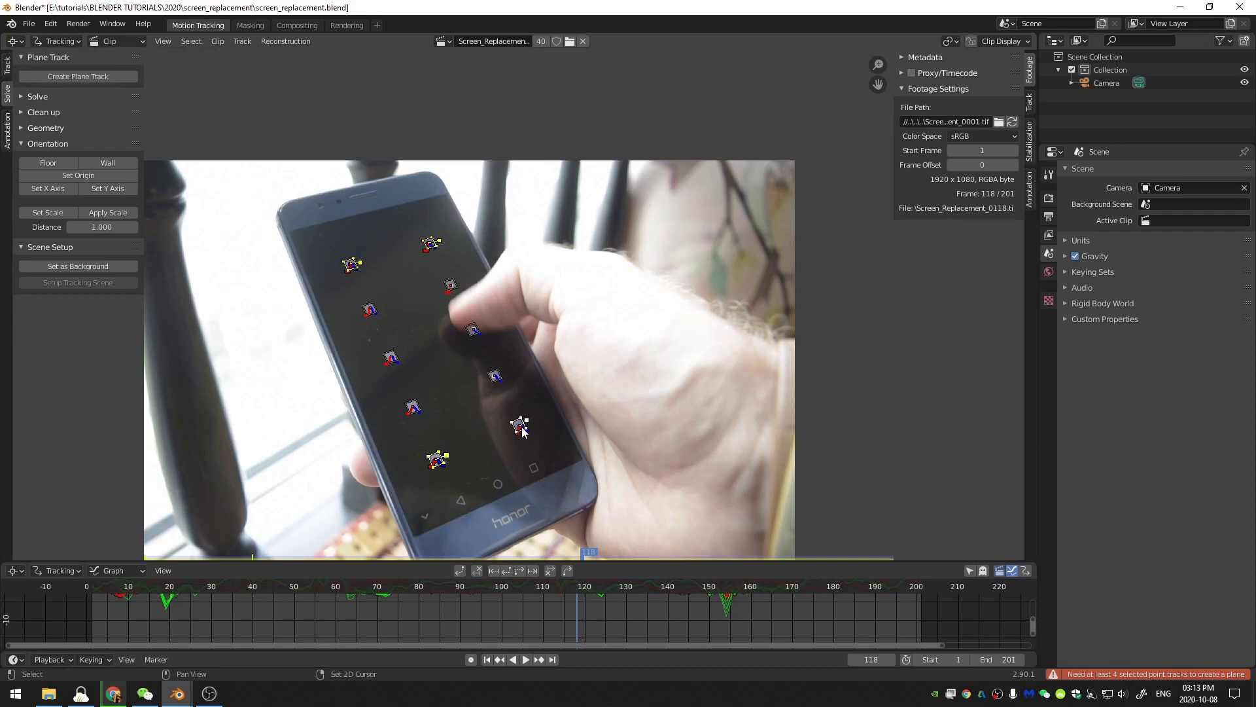
click(103, 77)
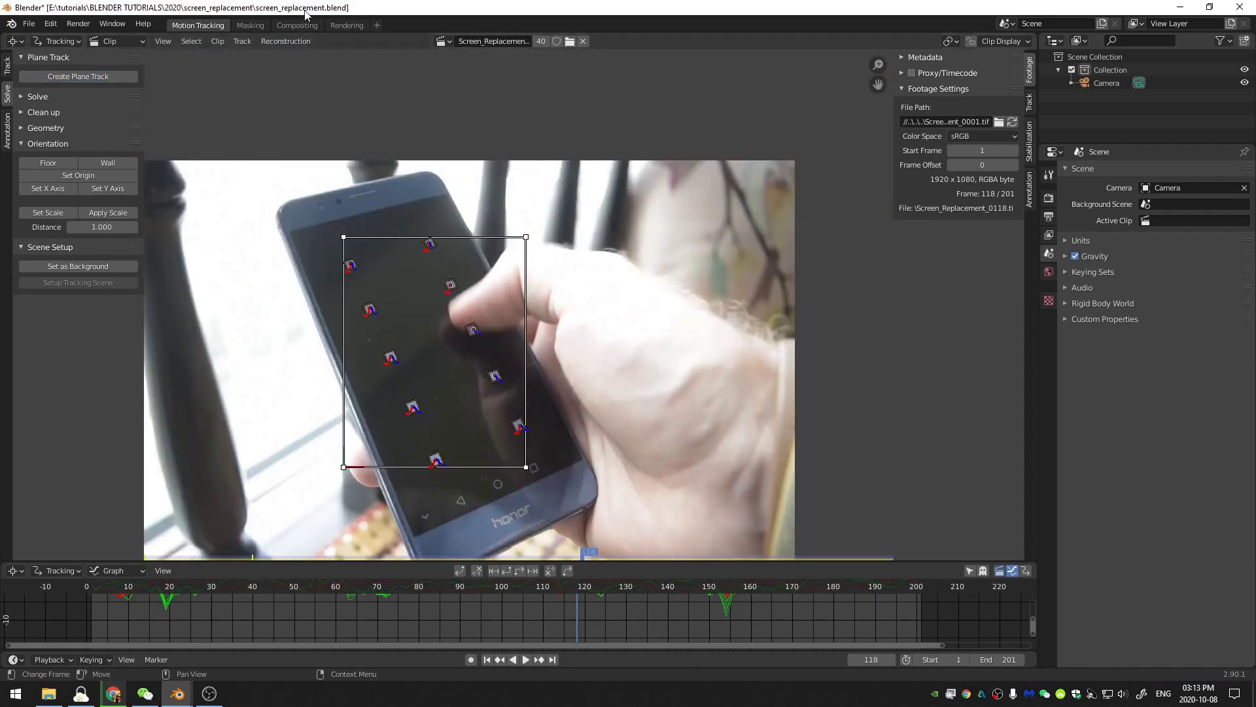
Return to the Compositing workspace and add a Plane Track Deform node beside the website screenshot's Image node
click(297, 25)
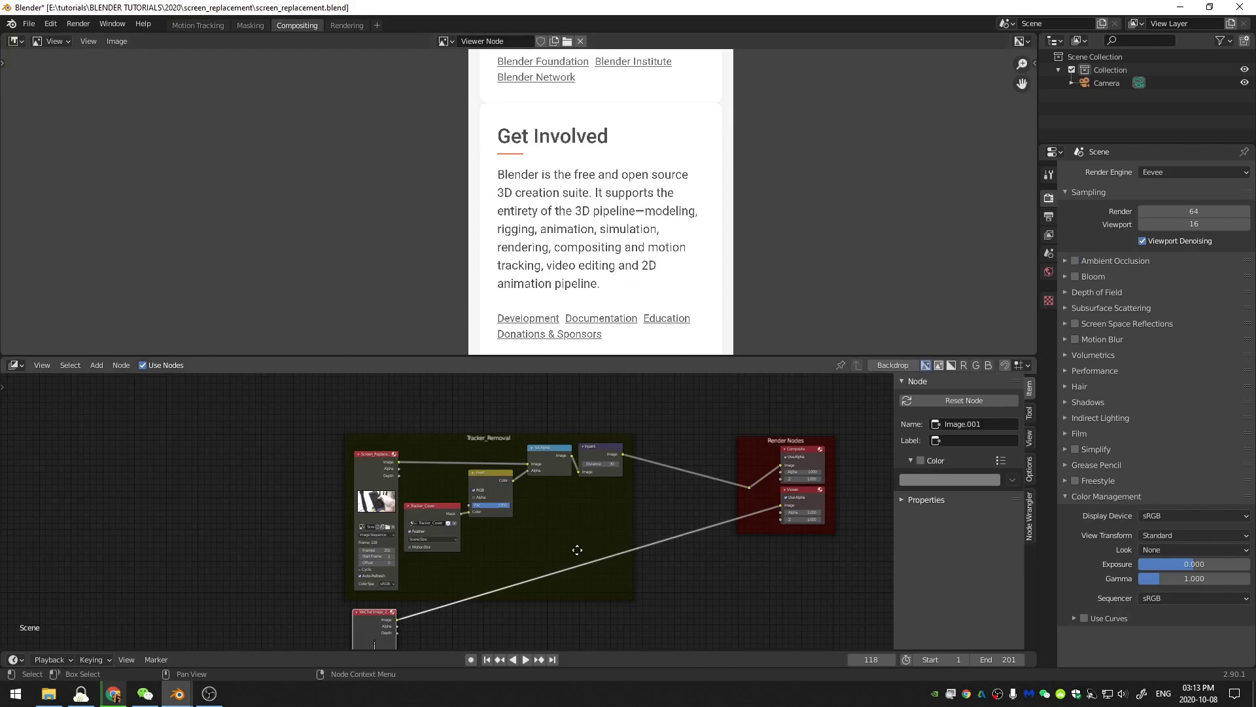
middle_drag(577, 549, 561, 460)
middle_drag(434, 550, 470, 494)
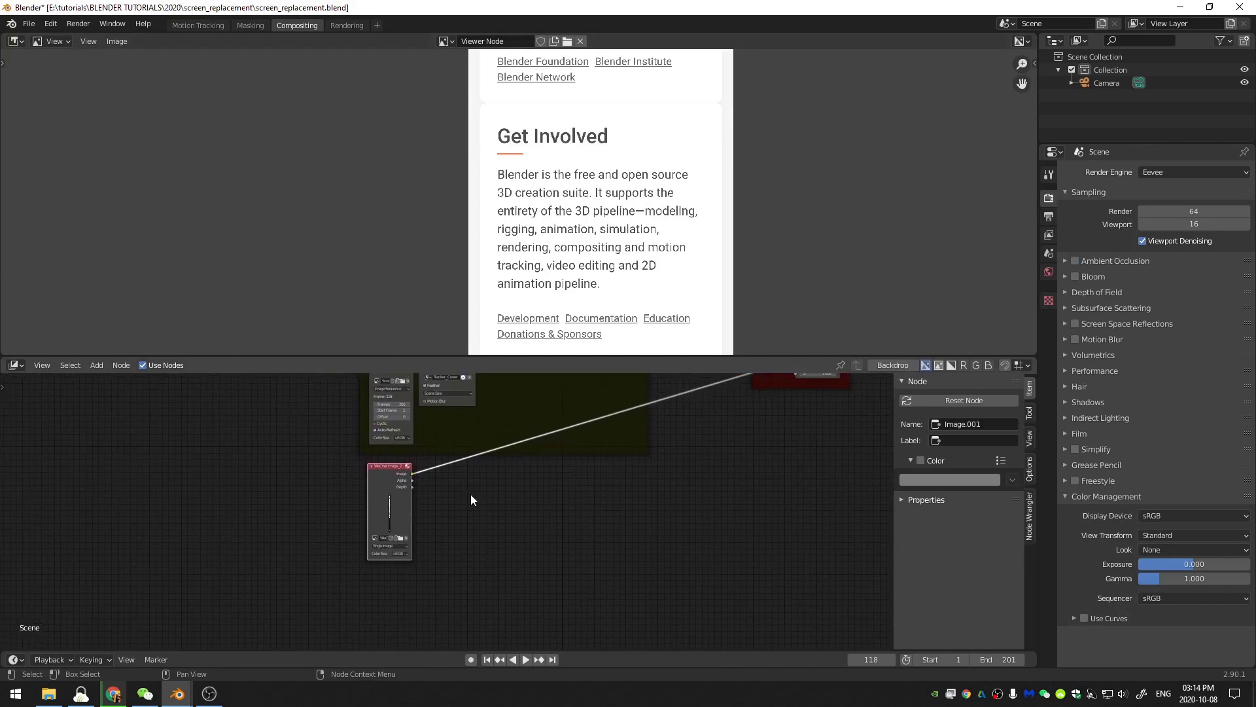
key(shift+a)
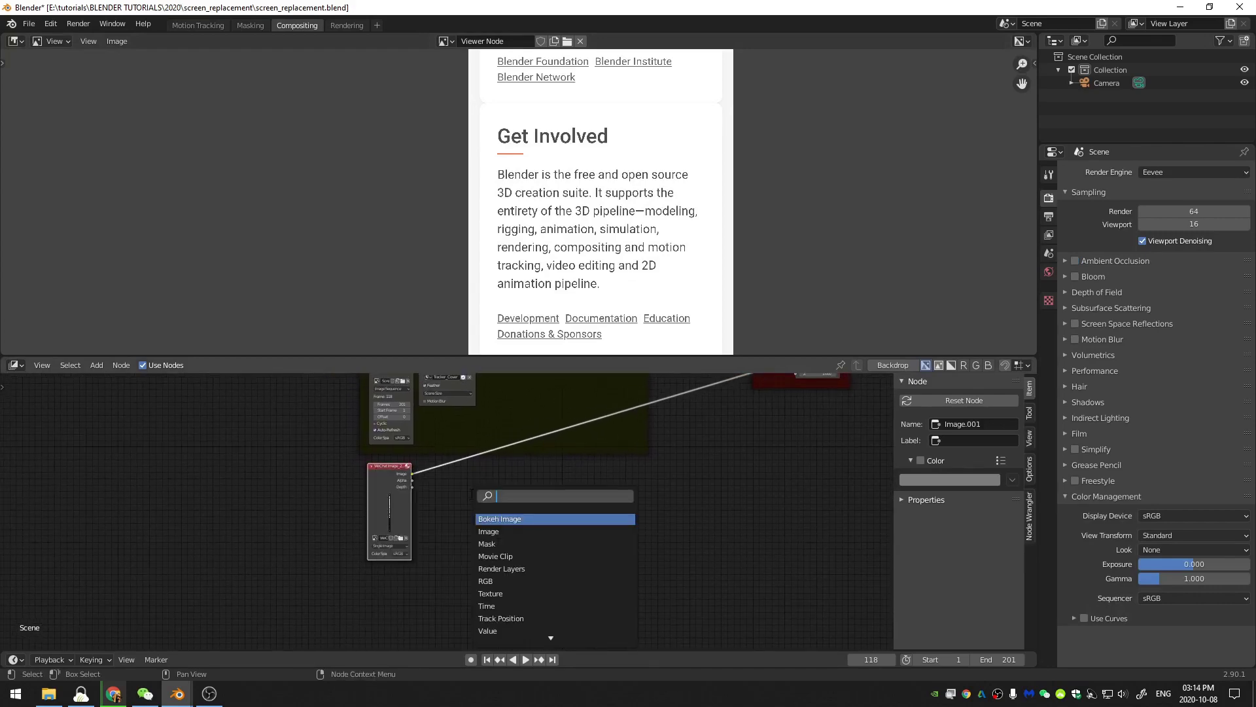
text(plane)
key(Return)
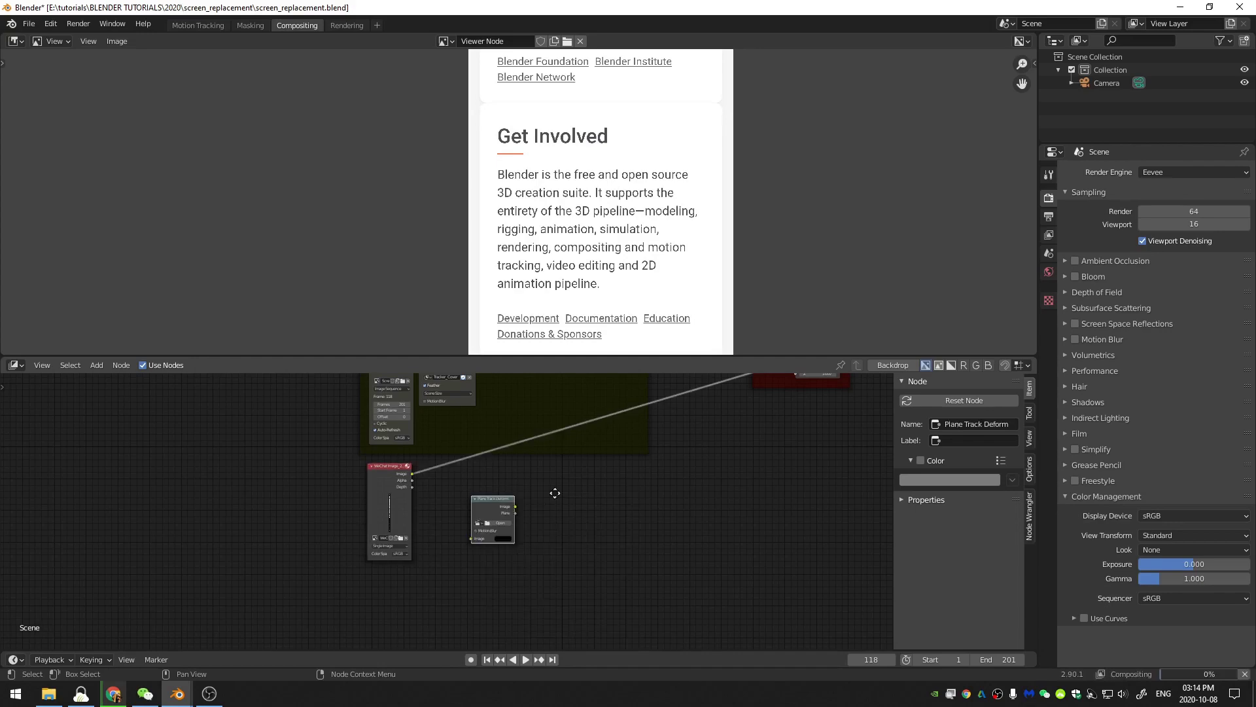
Place the Plane Track Deform node, feed it the footage Image output, and send its result to the Viewer
click(569, 510)
scroll(452, 434, up, 3)
middle_drag(451, 434, 386, 524)
scroll(385, 528, down, 1)
mouse_move(352, 387)
mouse_down()
mouse_move(470, 601)
mouse_move(492, 563)
mouse_move(417, 562)
mouse_up()
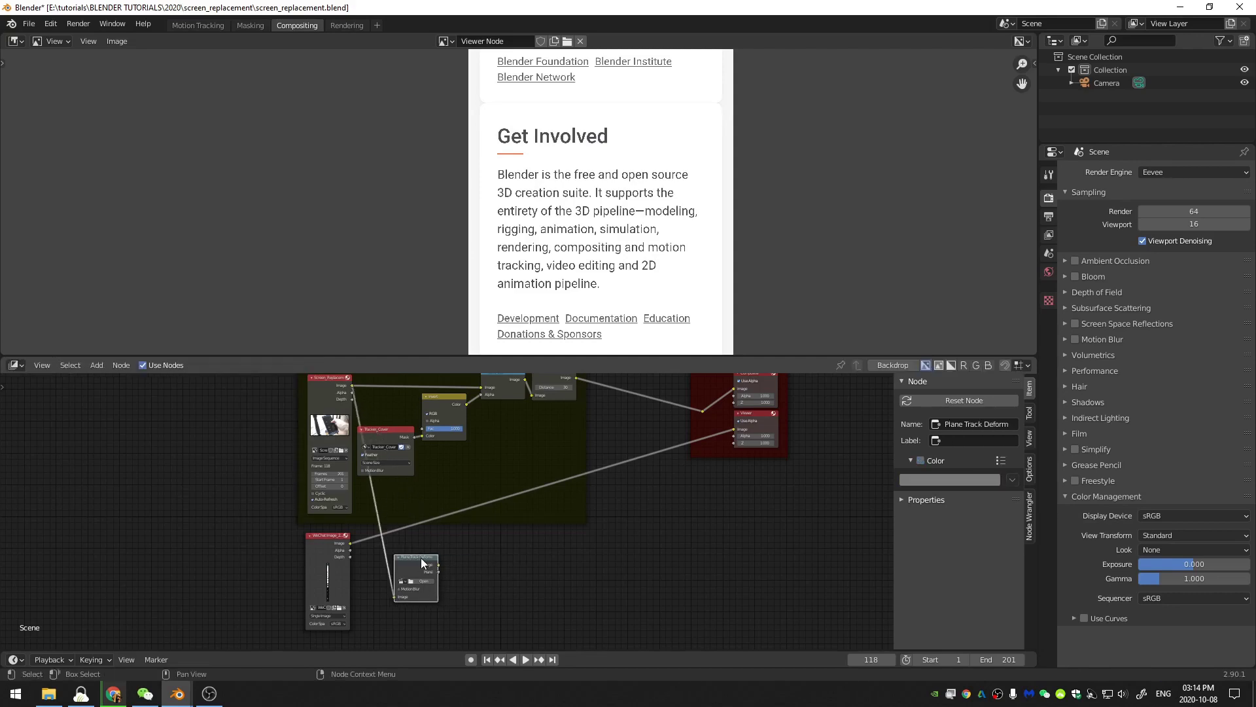
ctrl+shift+click(421, 558)
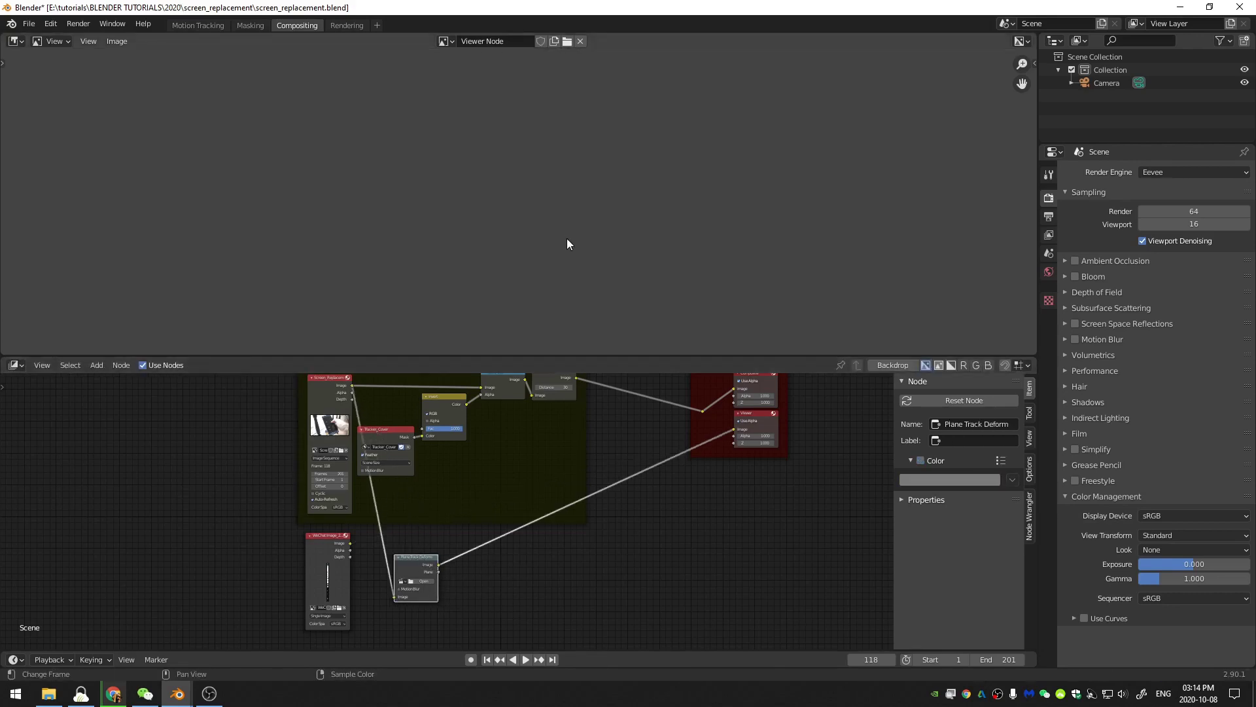
Assign the phone footage clip, the Camera object and Plane Track to the Plane Track Deform node
scroll(465, 559, up, 3)
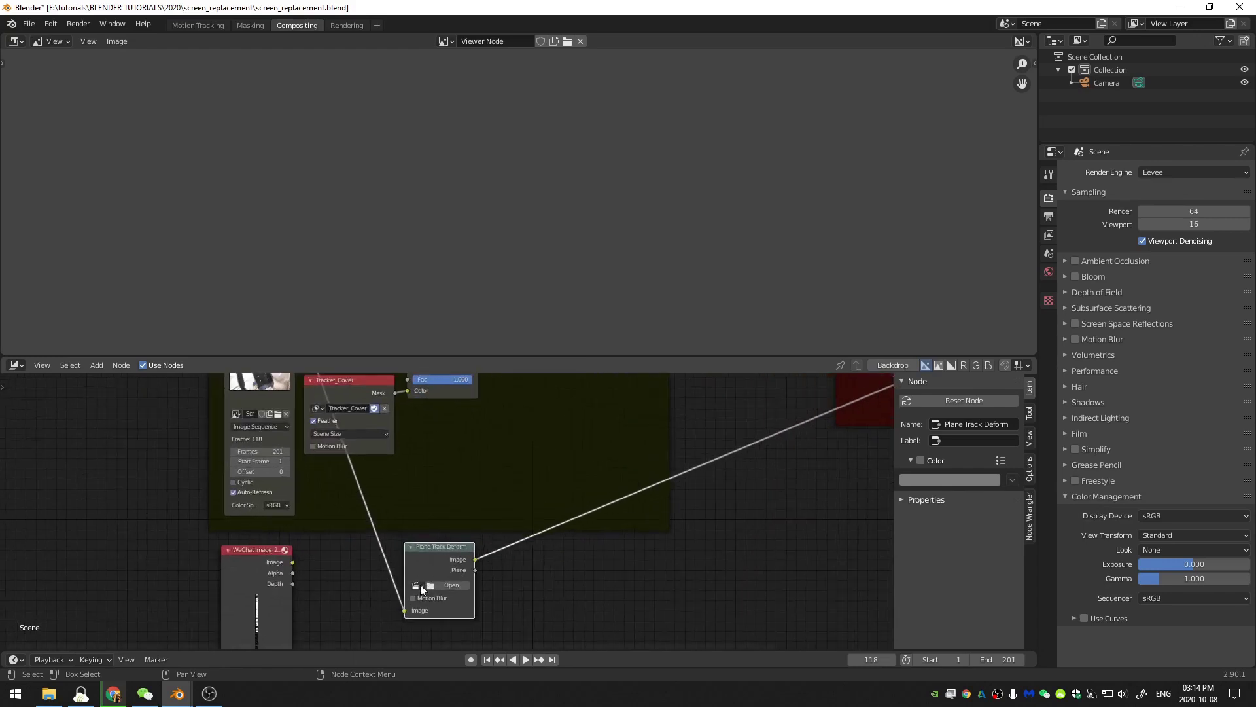
click(416, 585)
click(467, 486)
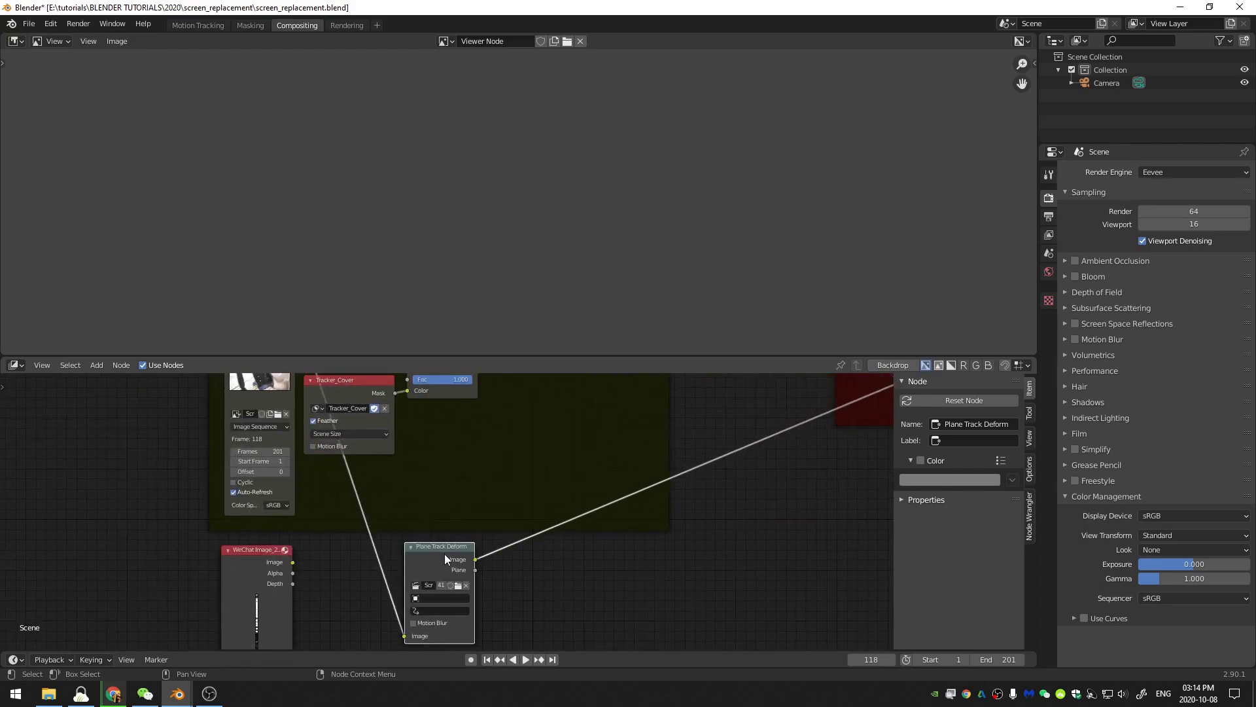
click(438, 598)
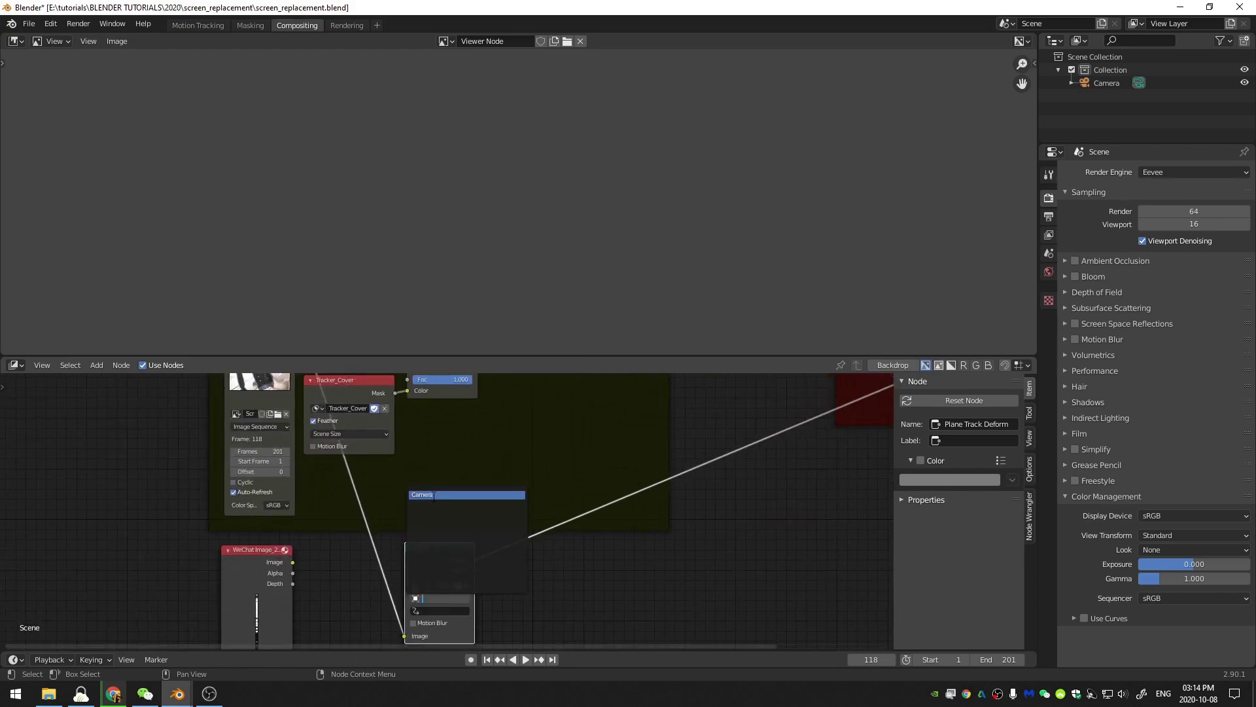
click(437, 496)
click(433, 608)
click(438, 505)
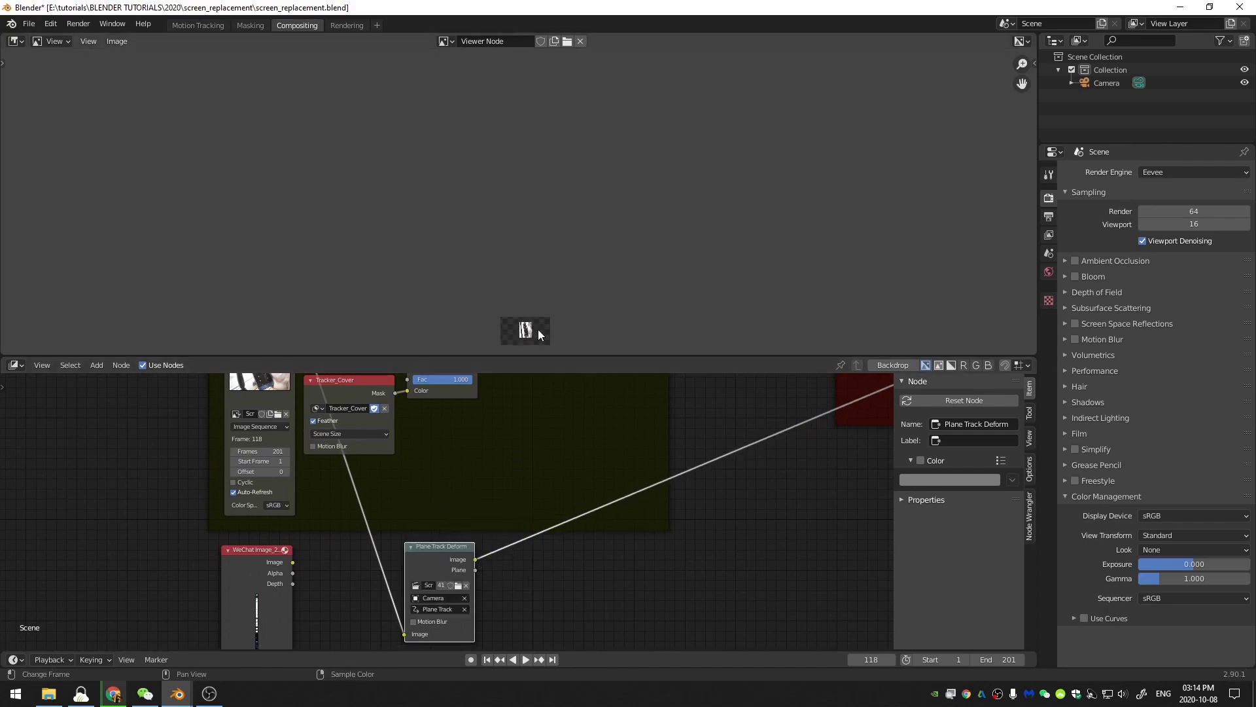
In the Motion Tracking workspace, move the plane track's two lower corners to the lower corners of the phone's display, above the navigation icons
middle_drag(537, 330, 540, 199)
scroll(548, 226, up, 10)
middle_drag(378, 504, 480, 593)
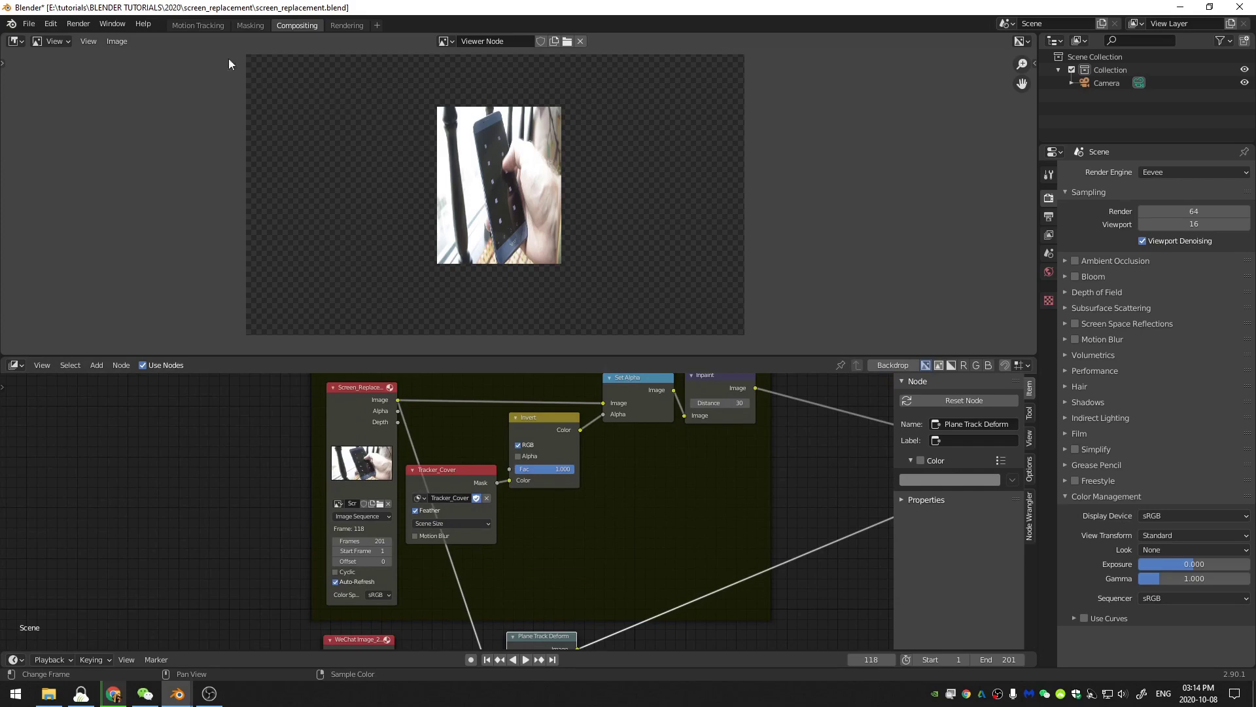
click(193, 24)
scroll(304, 288, down, 1)
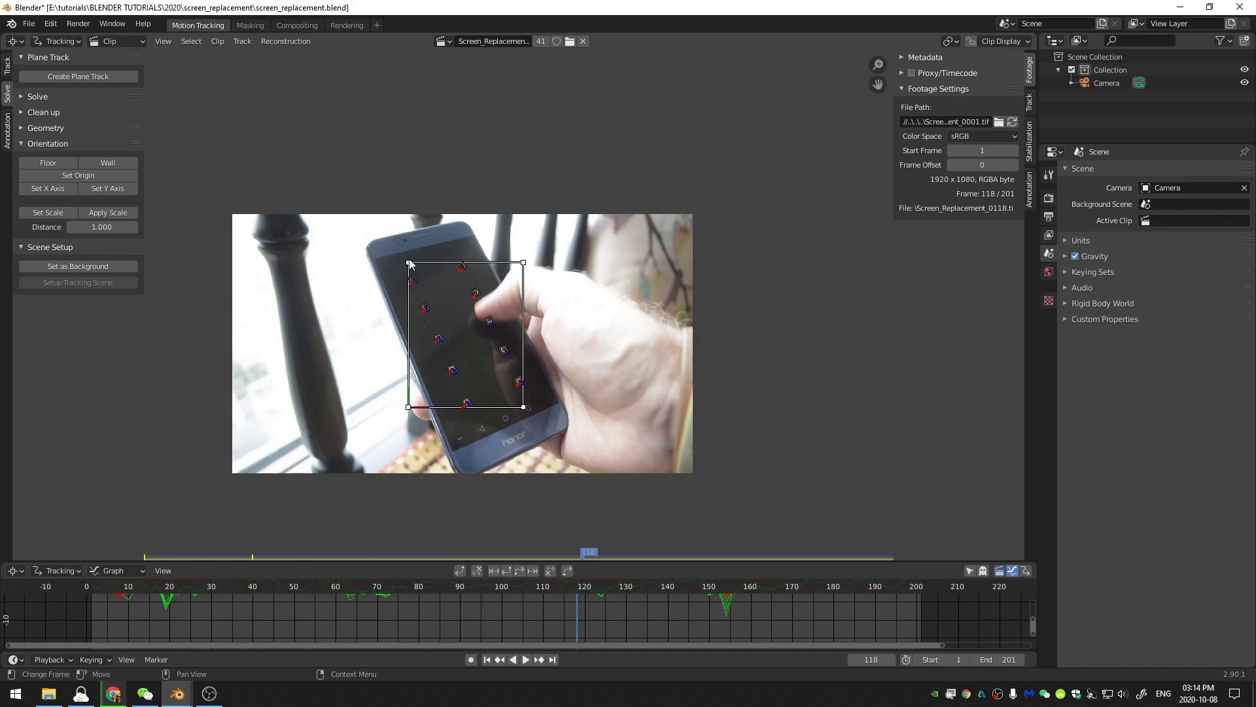
scroll(513, 419, up, 4)
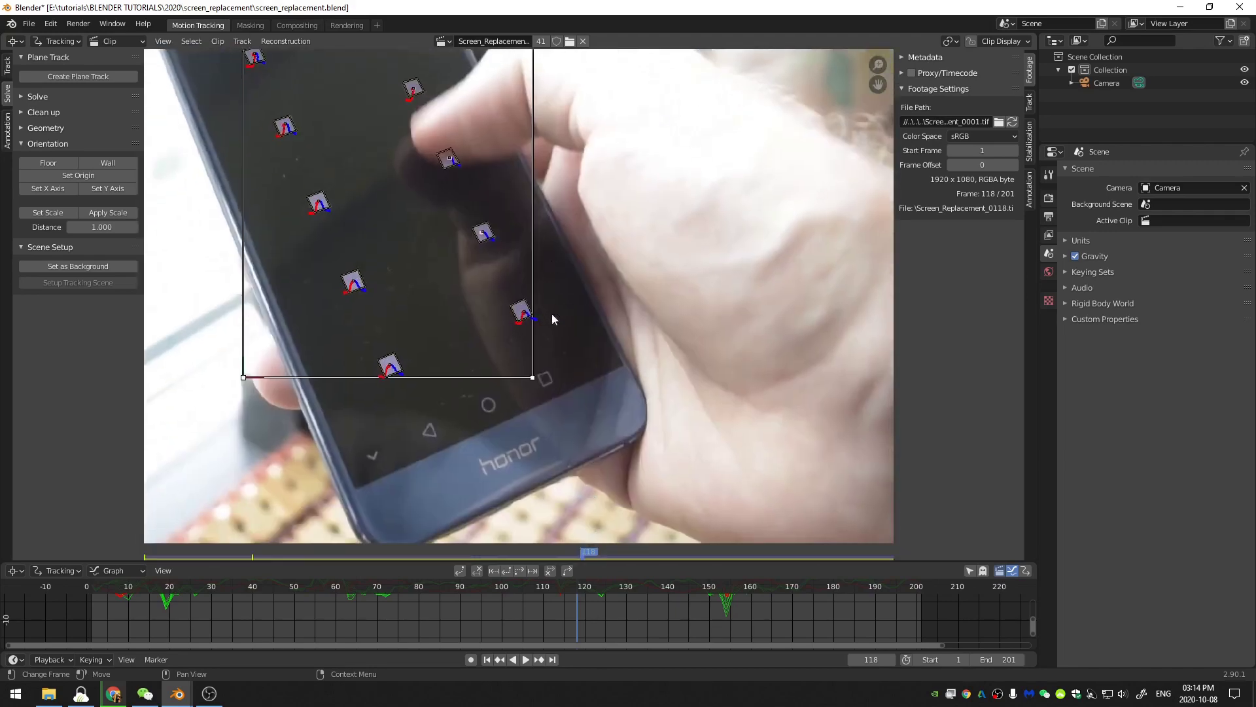
scroll(552, 319, up, 2)
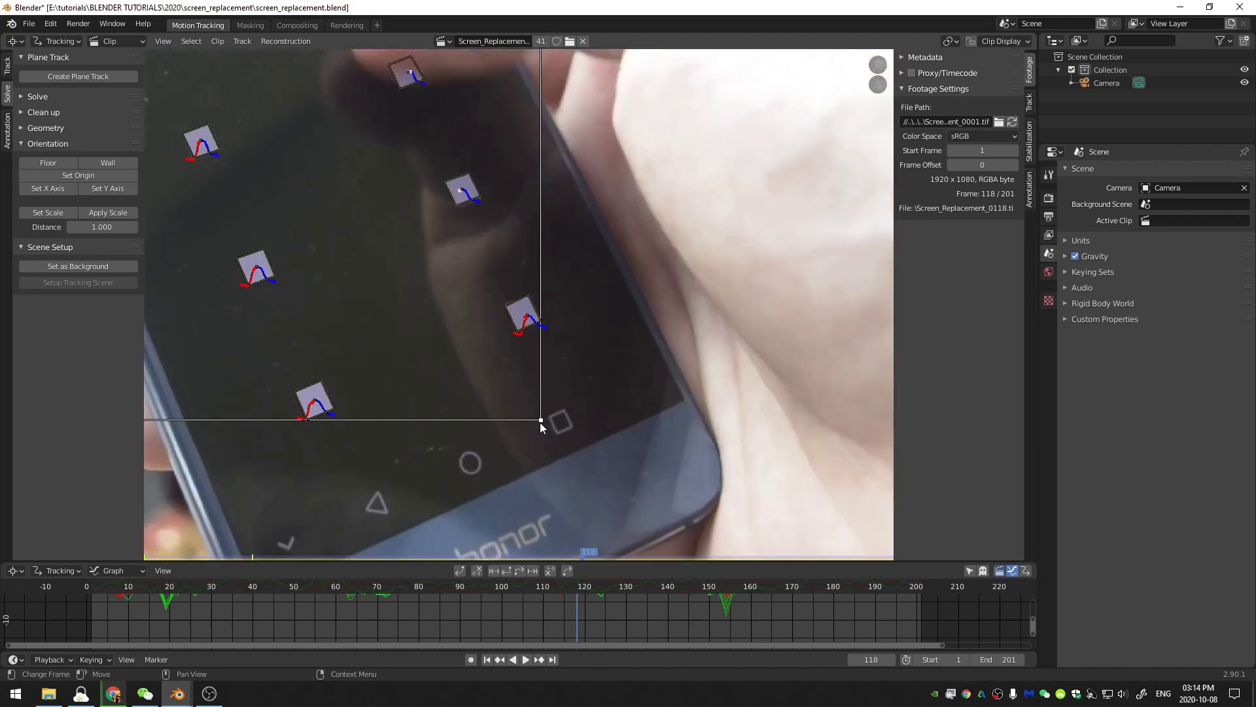
drag(541, 420, 662, 364)
middle_drag(327, 392, 647, 319)
drag(397, 347, 555, 470)
middle_drag(556, 470, 316, 525)
Align the plane track's upper corners with the top of the phone's display and fine-tune its lower-right corner
middle_drag(369, 235, 483, 399)
middle_drag(358, 192, 486, 374)
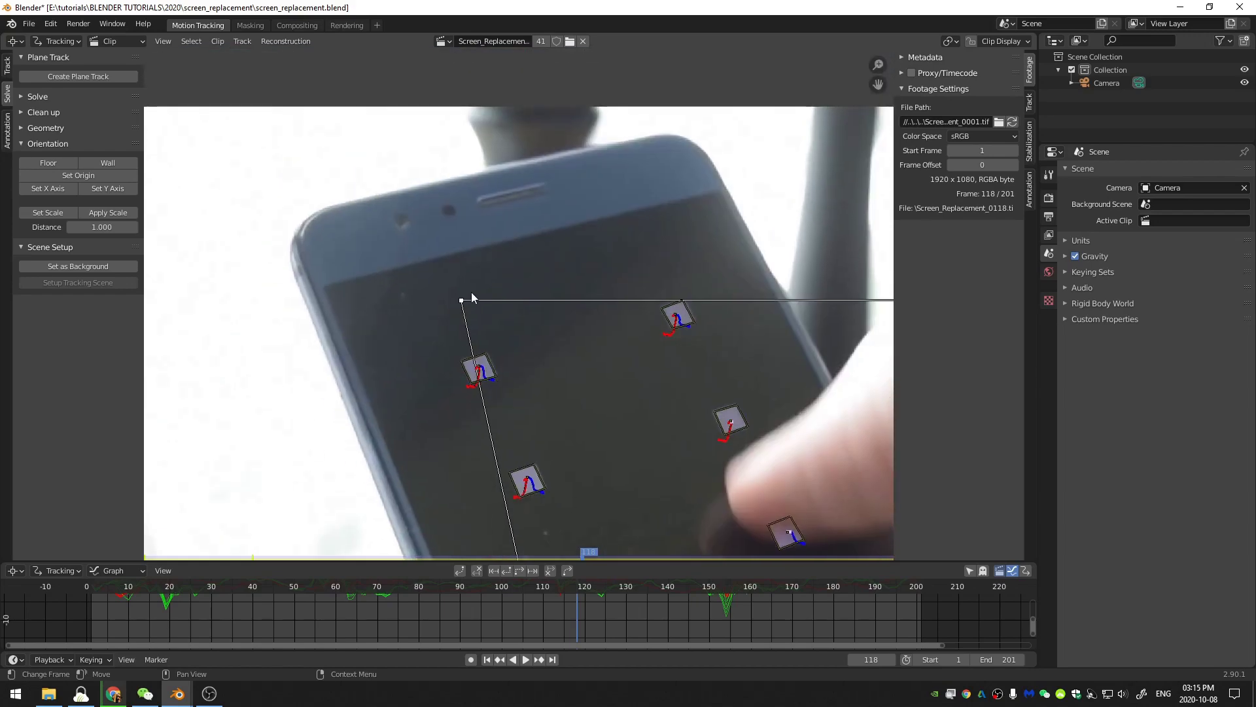
drag(473, 298, 335, 285)
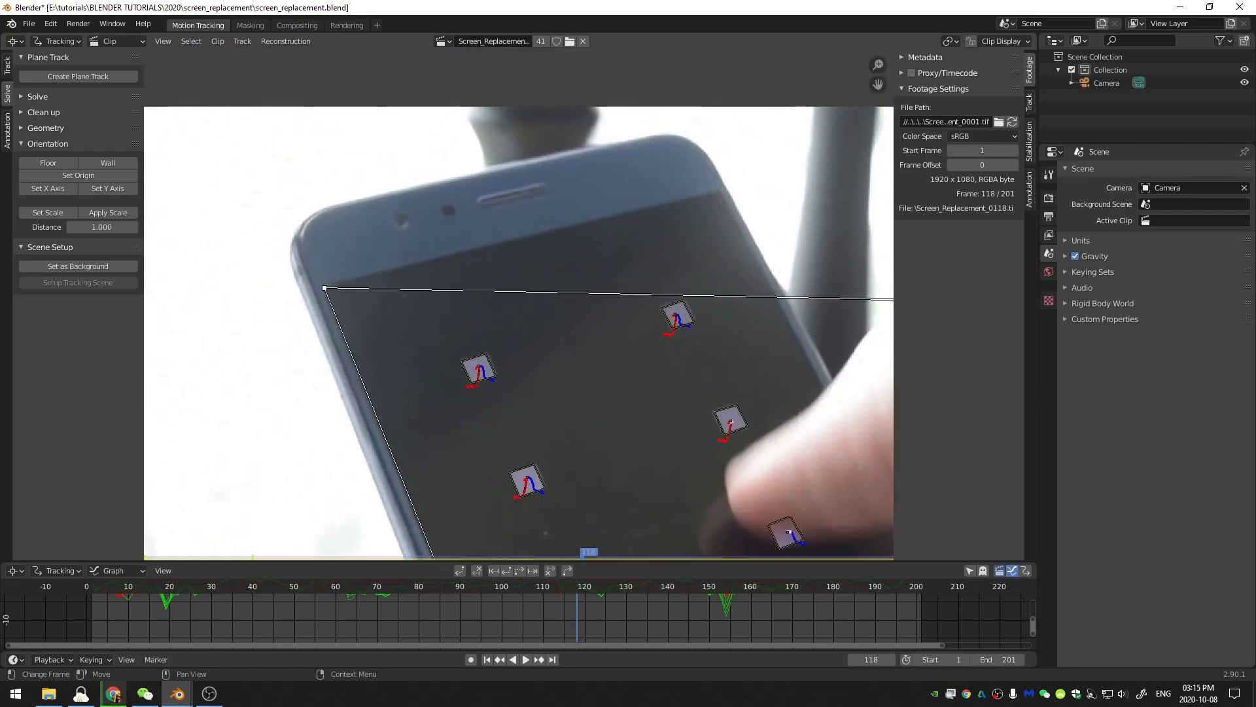
middle_drag(556, 292, 332, 125)
drag(713, 343, 712, 340)
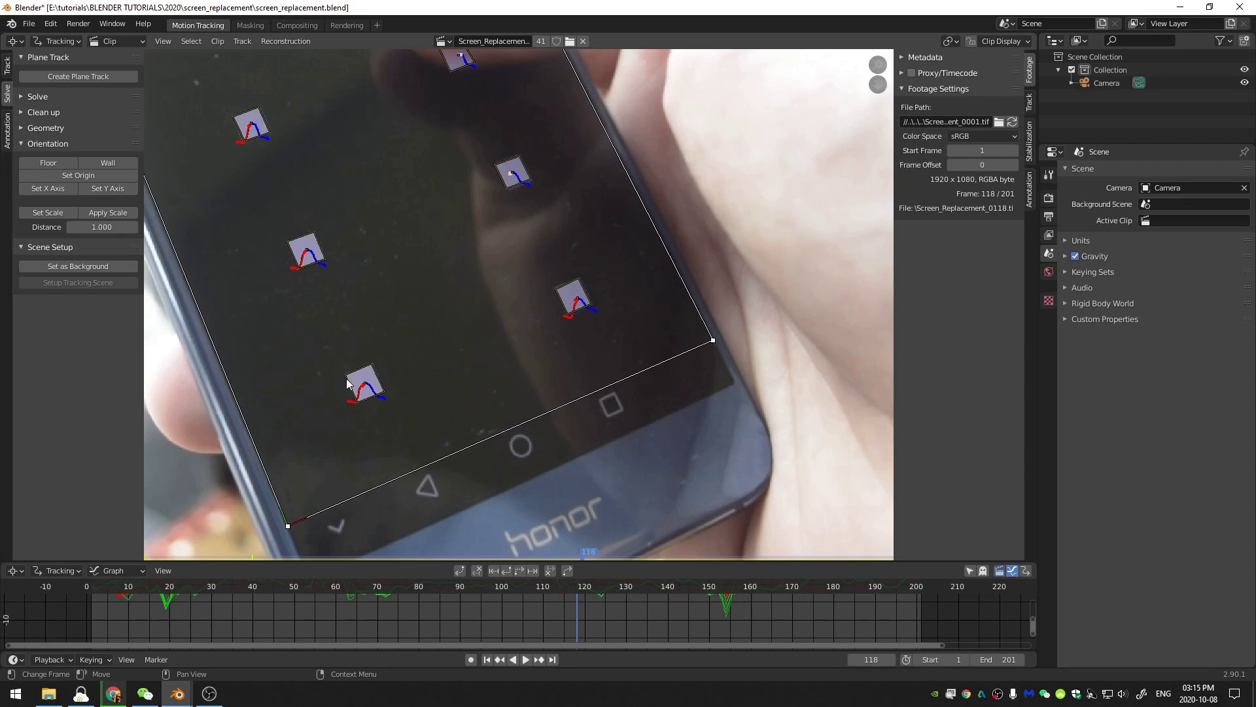
key(f)
Return to the Compositing workspace and connect the website screenshot's Image output to the Plane Track Deform node's Image input
click(295, 26)
middle_drag(455, 396, 397, 576)
middle_drag(311, 552, 344, 481)
drag(345, 473, 494, 543)
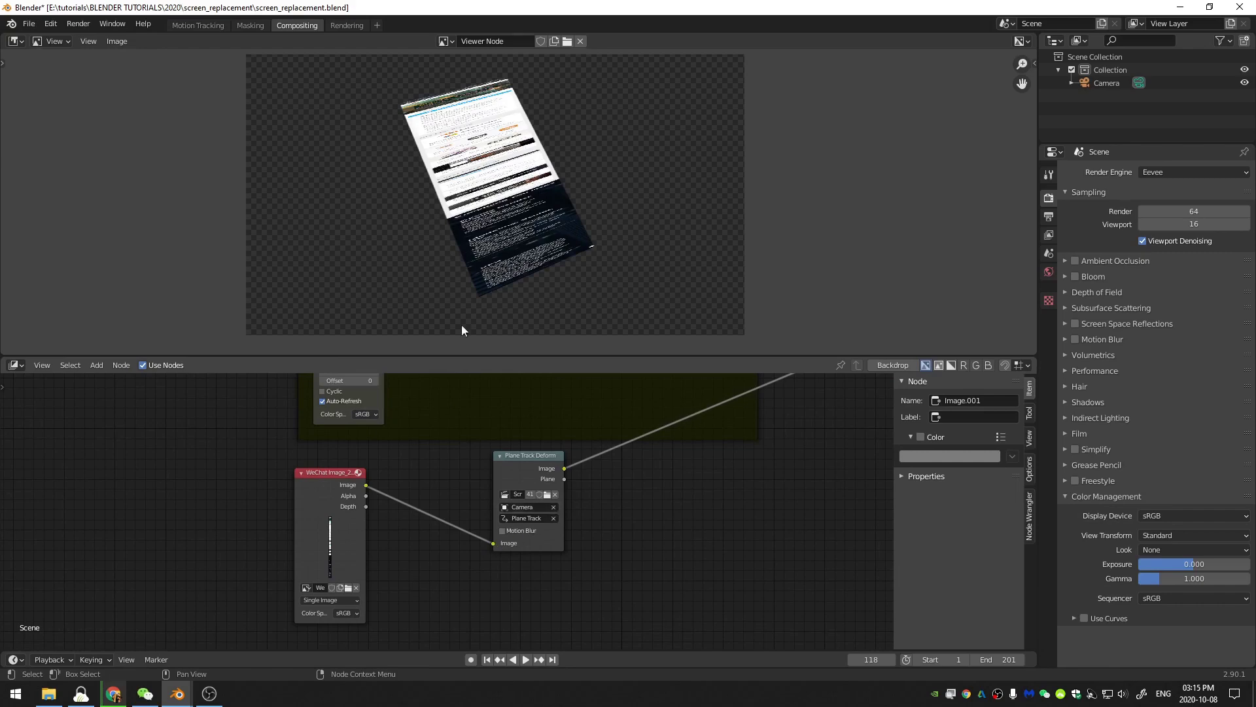
Examine the perspective-deformed website screenshot up close in the viewer image
scroll(512, 190, up, 3)
scroll(502, 170, down, 3)
middle_drag(531, 127, 564, 193)
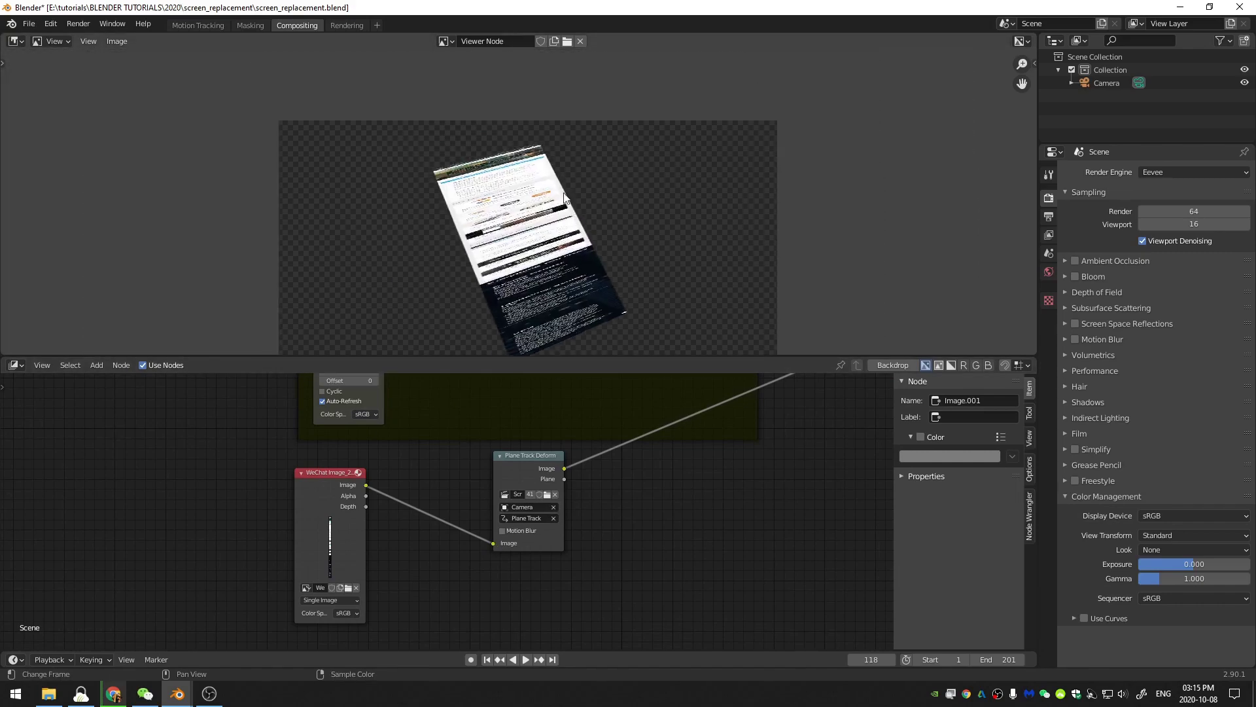
scroll(513, 167, up, 4)
middle_drag(461, 124, 539, 196)
middle_drag(648, 220, 570, 210)
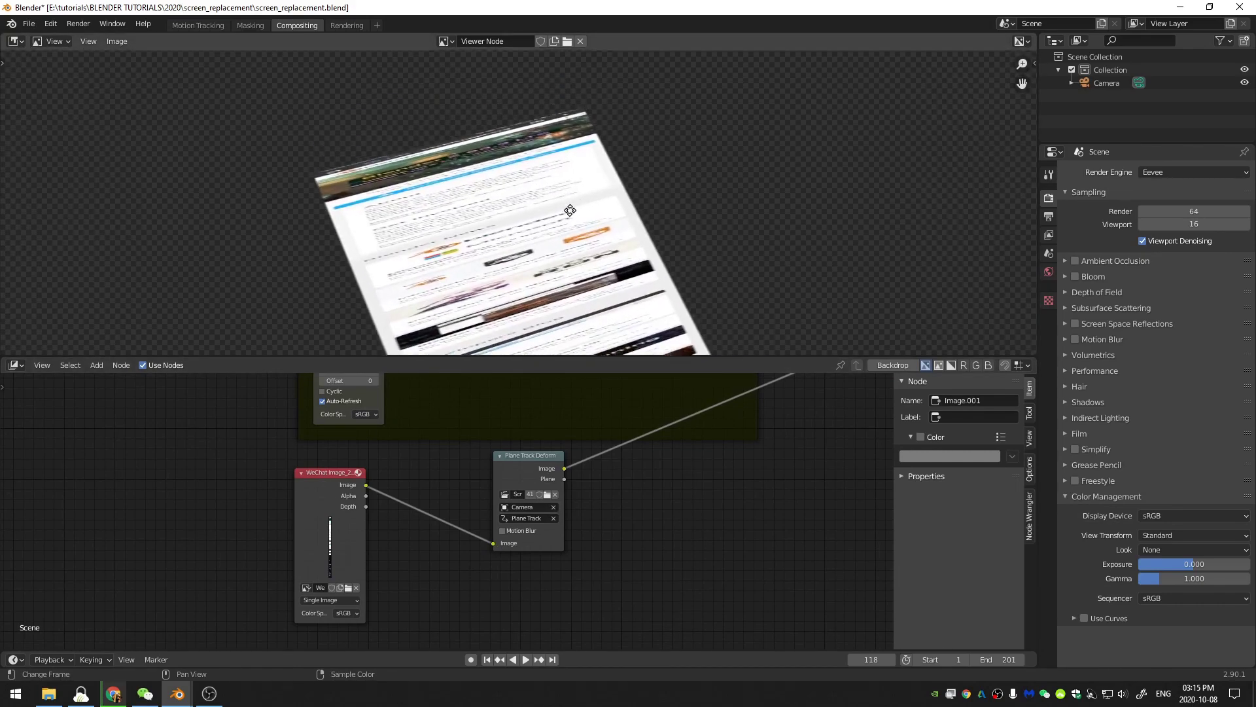
scroll(661, 179, down, 1)
scroll(420, 187, down, 2)
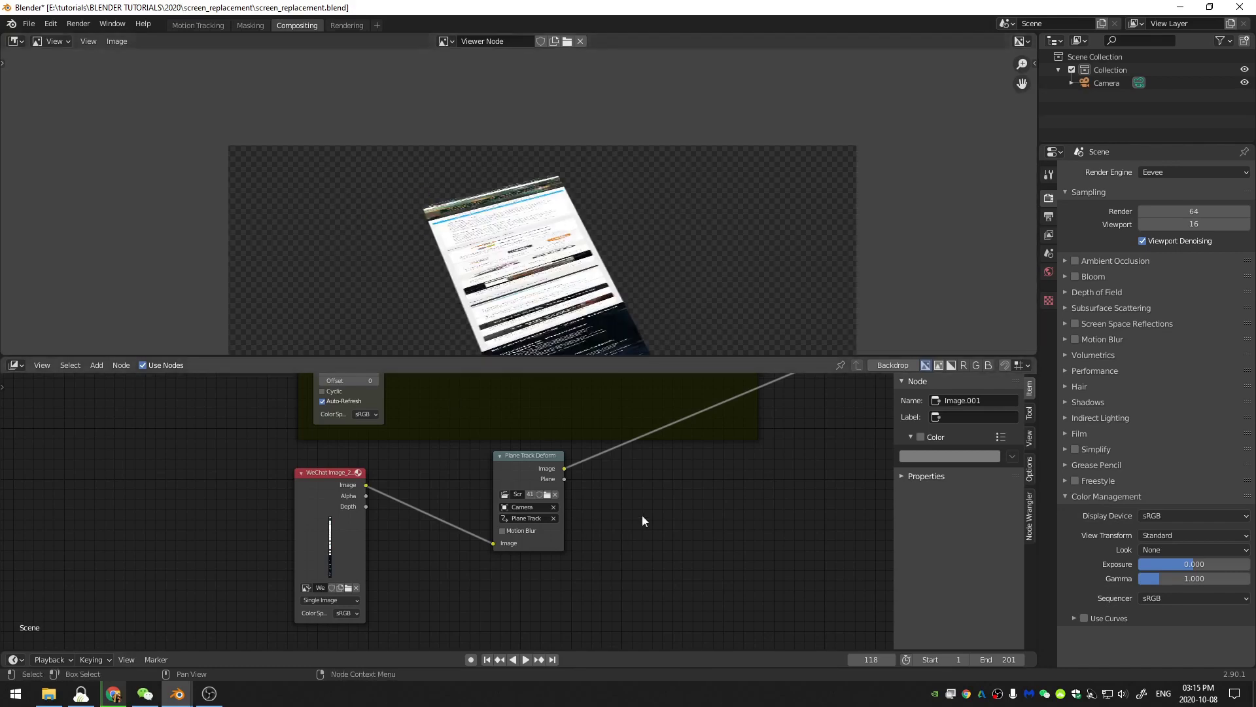
Add an Alpha Over node on the link between the Inpaint node and the Render Nodes frame
middle_drag(738, 441, 533, 575)
middle_drag(634, 502, 571, 583)
middle_drag(471, 525, 539, 475)
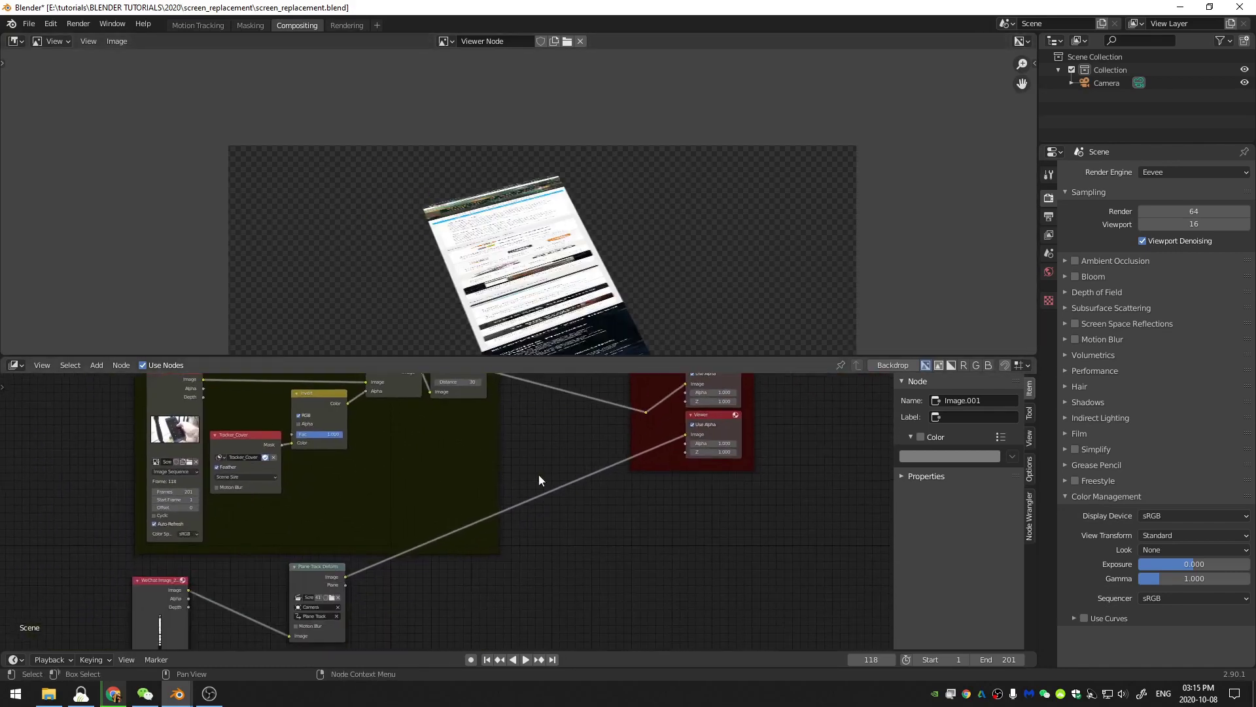
key(shift+a)
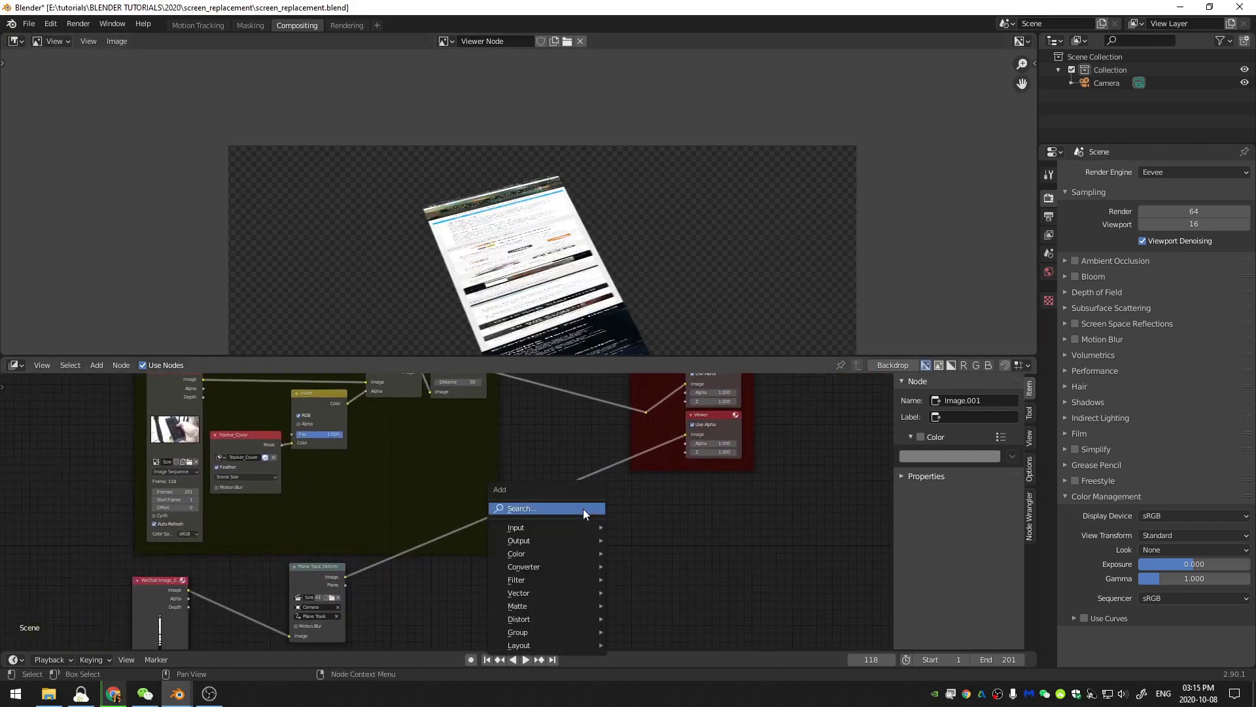
click(583, 508)
text(alph)
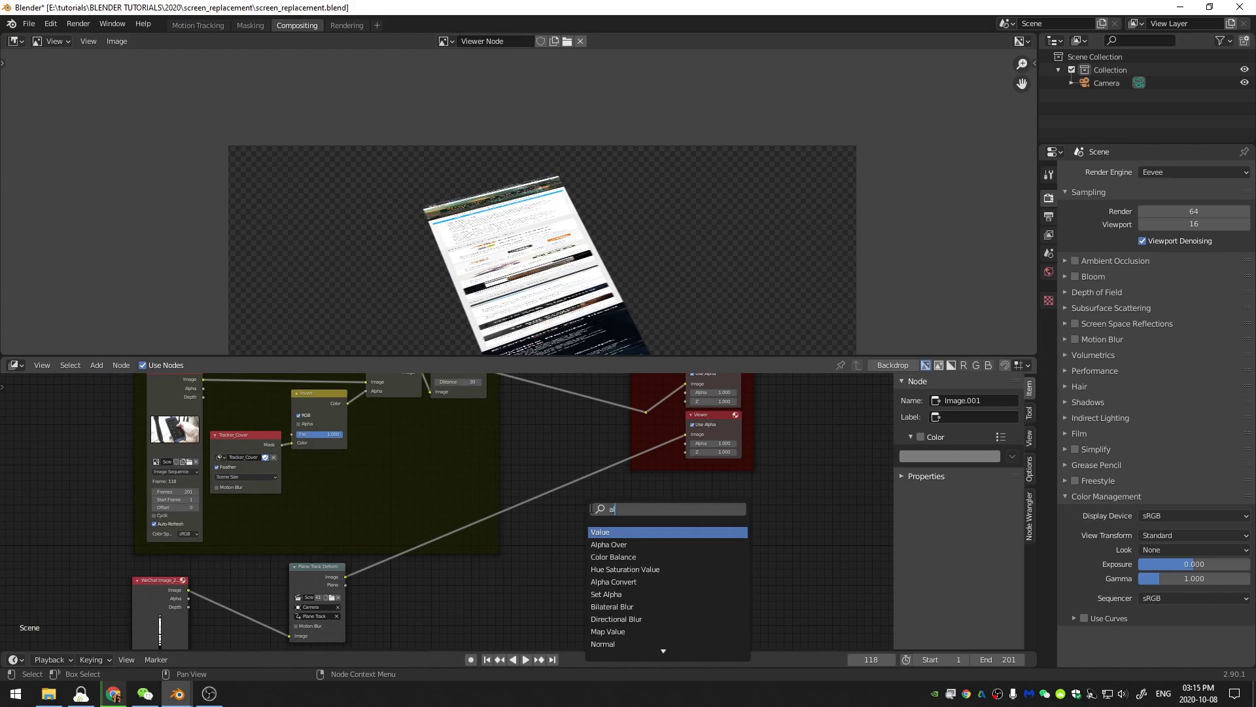
key(Return)
click(556, 386)
middle_drag(526, 426, 526, 477)
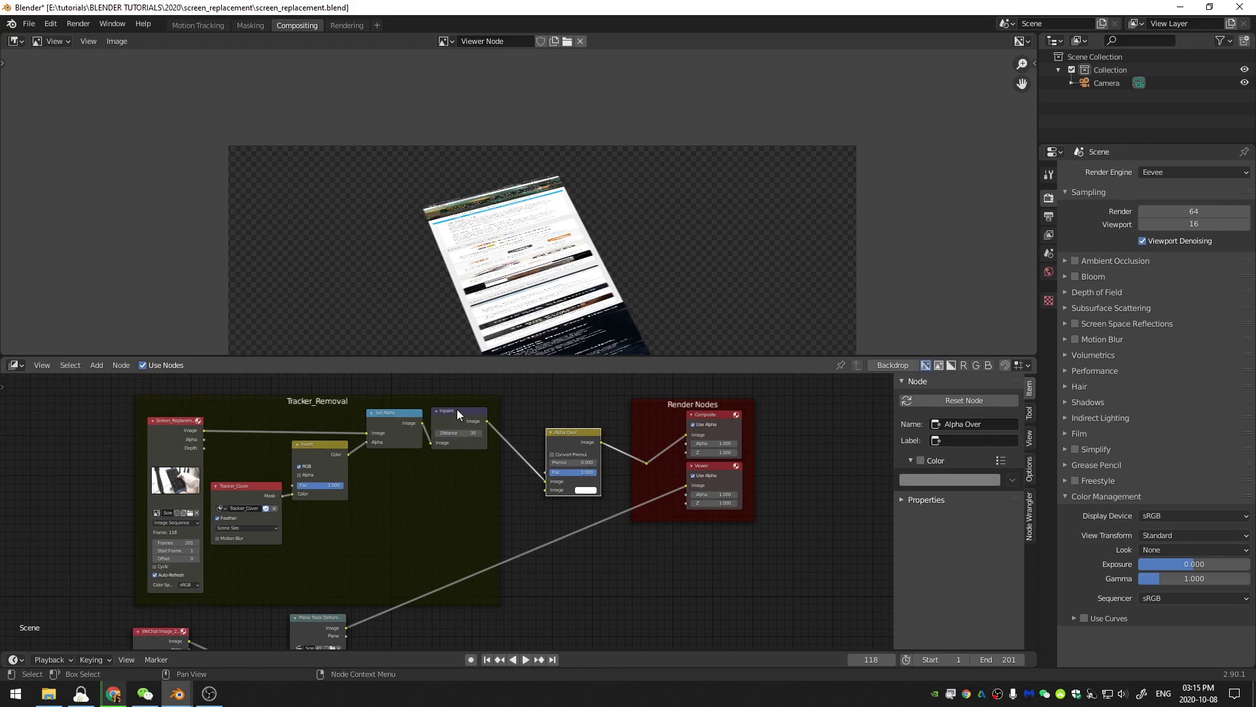
Connect the Plane Track Deform image to the Alpha Over node's lower Image input and route the combined output to the Viewer
shift+scroll(365, 586, down, 4)
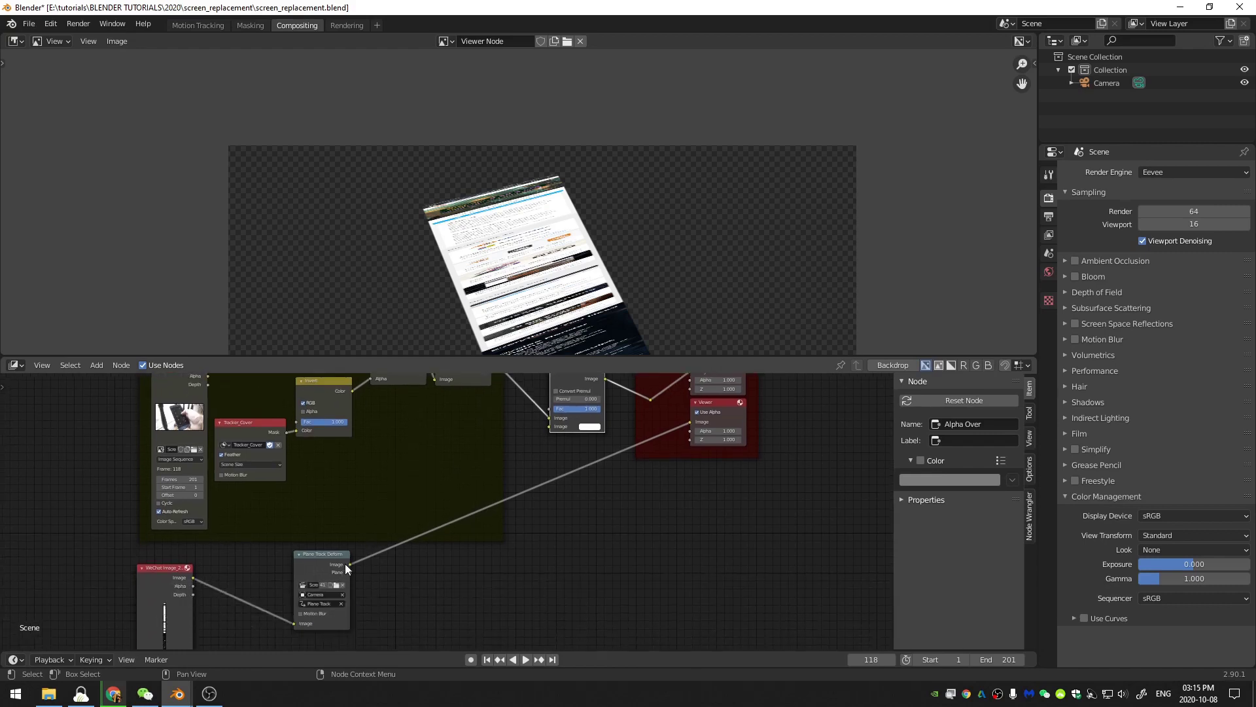
drag(347, 561, 550, 426)
middle_drag(554, 421, 442, 492)
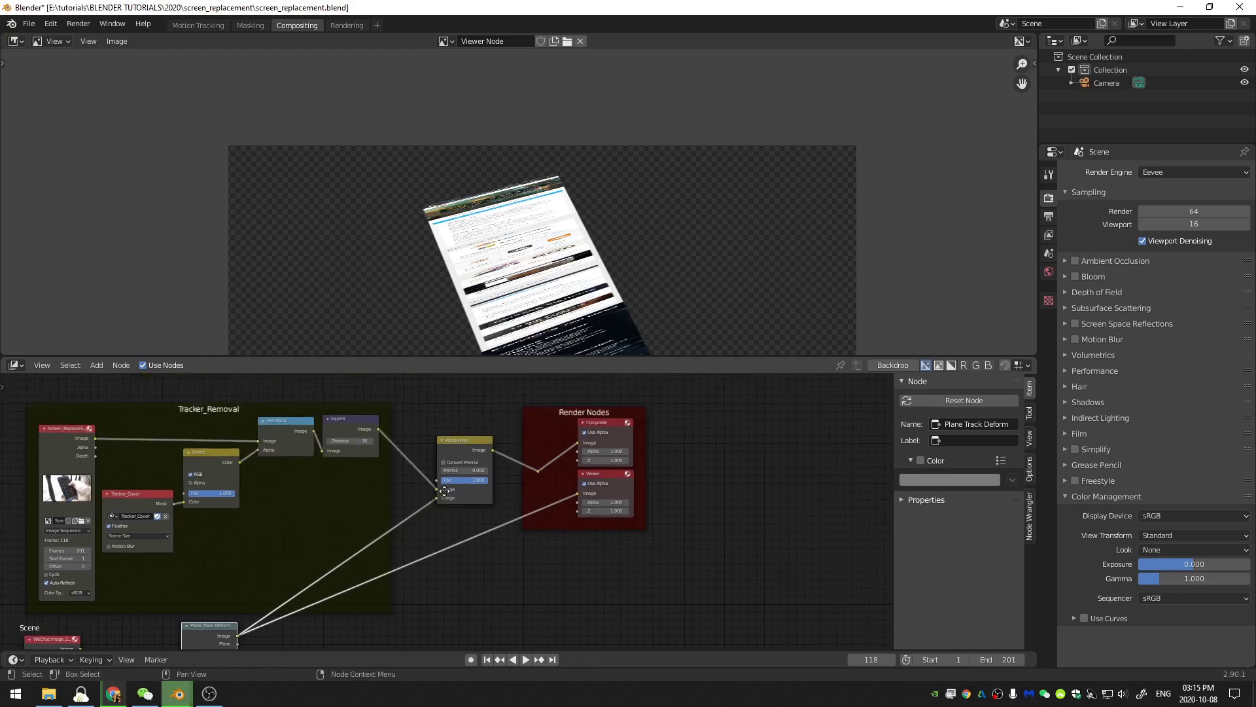
ctrl+shift+click(538, 470)
Inspect the composited phone image, checking the screenshot's edges, text quality and proportions on the display
scroll(676, 141, down, 2)
middle_drag(640, 241, 602, 153)
scroll(653, 187, up, 3)
scroll(652, 188, up, 1)
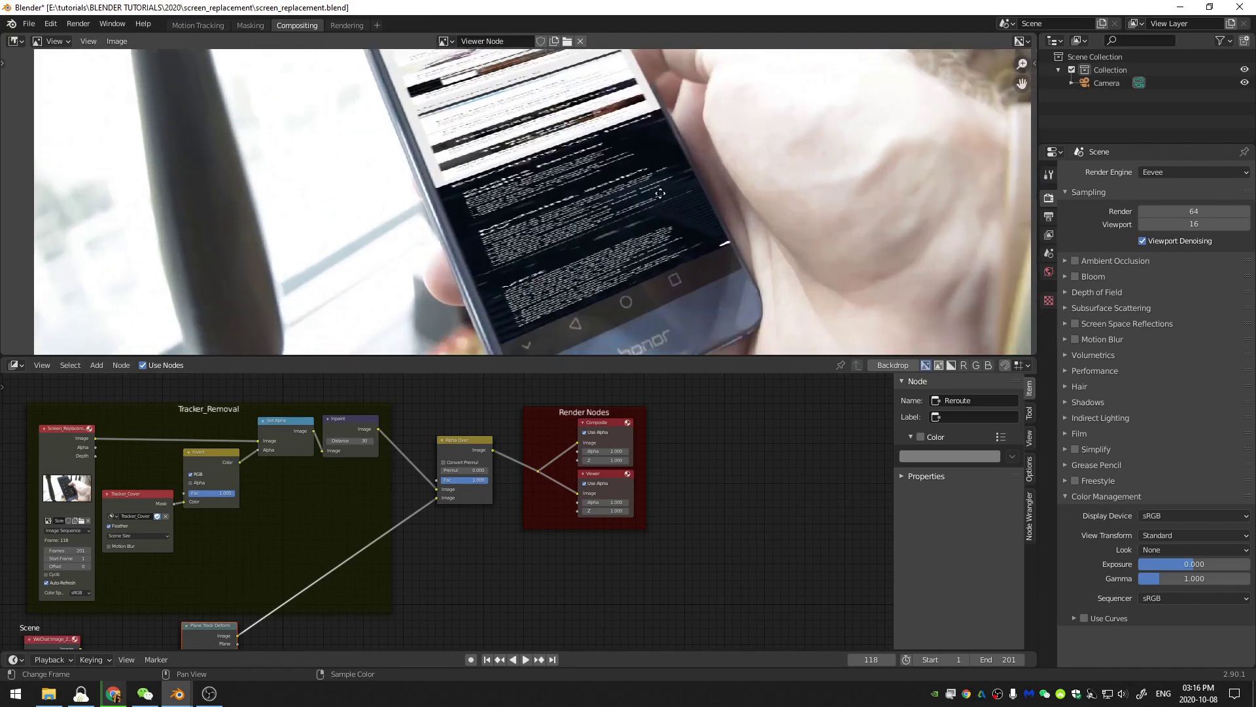
scroll(602, 153, down, 1)
middle_drag(589, 86, 667, 201)
scroll(672, 201, up, 1)
middle_drag(609, 172, 630, 177)
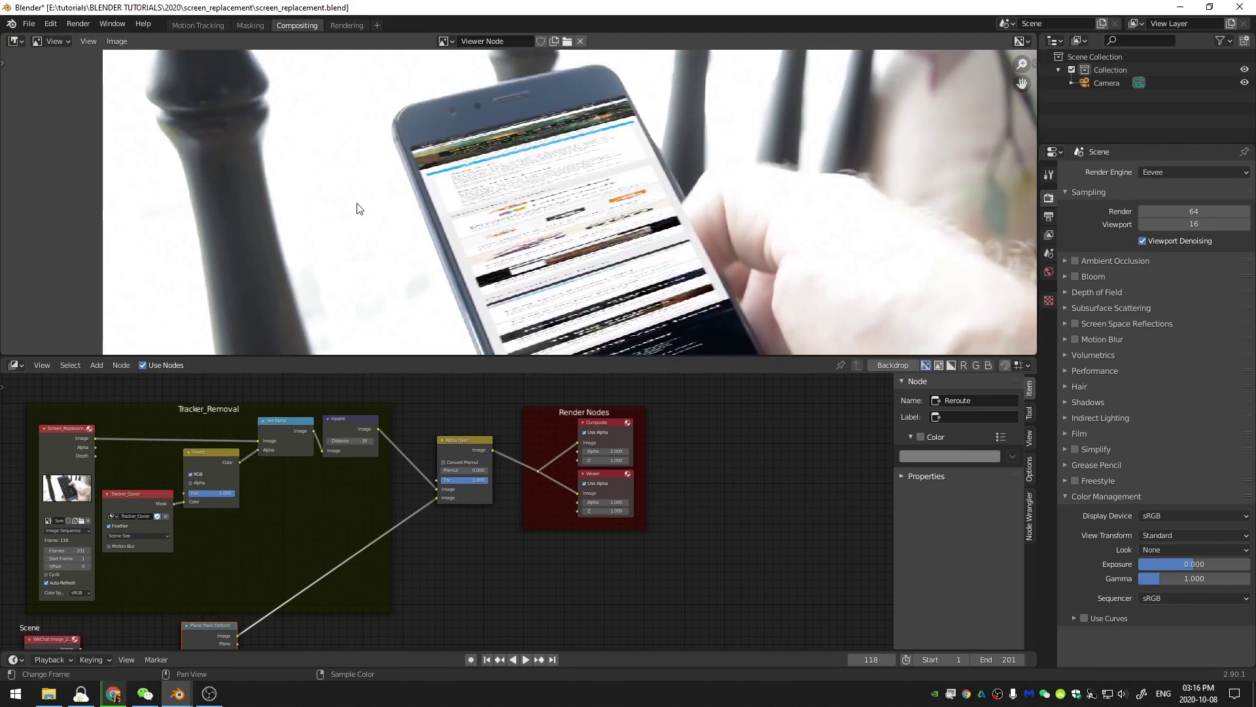
scroll(475, 234, down, 3)
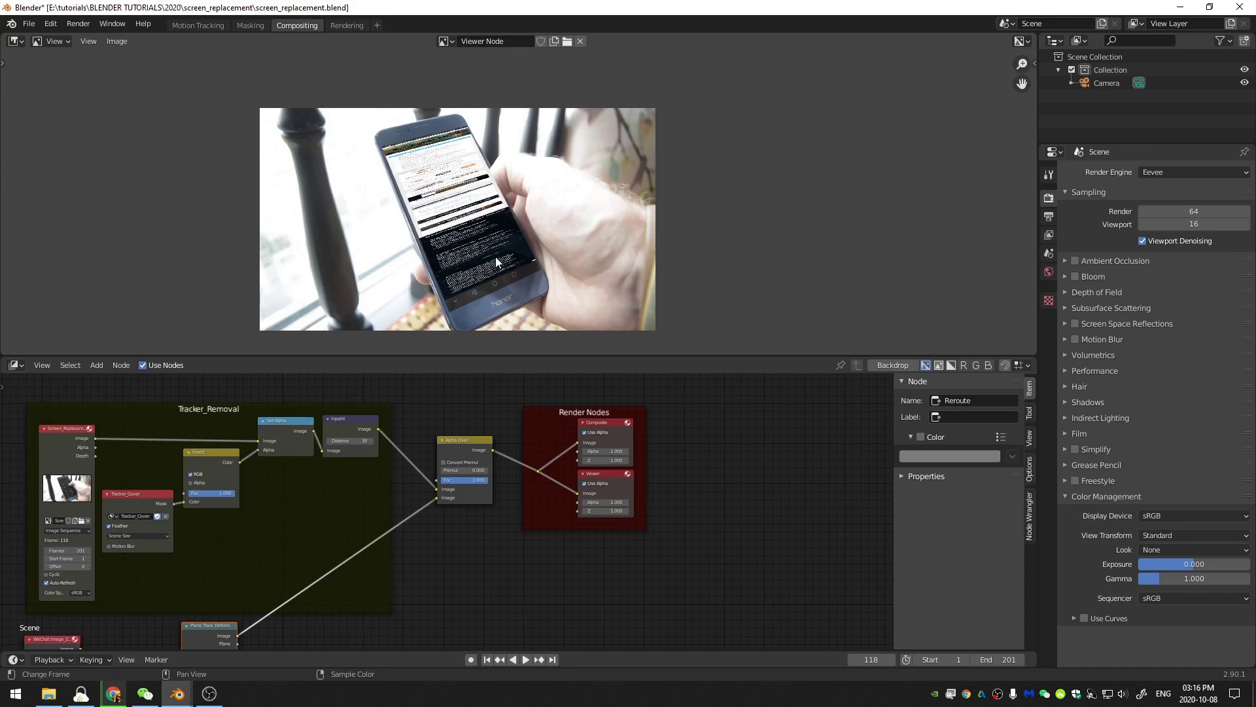
scroll(493, 253, up, 2)
middle_drag(510, 233, 540, 188)
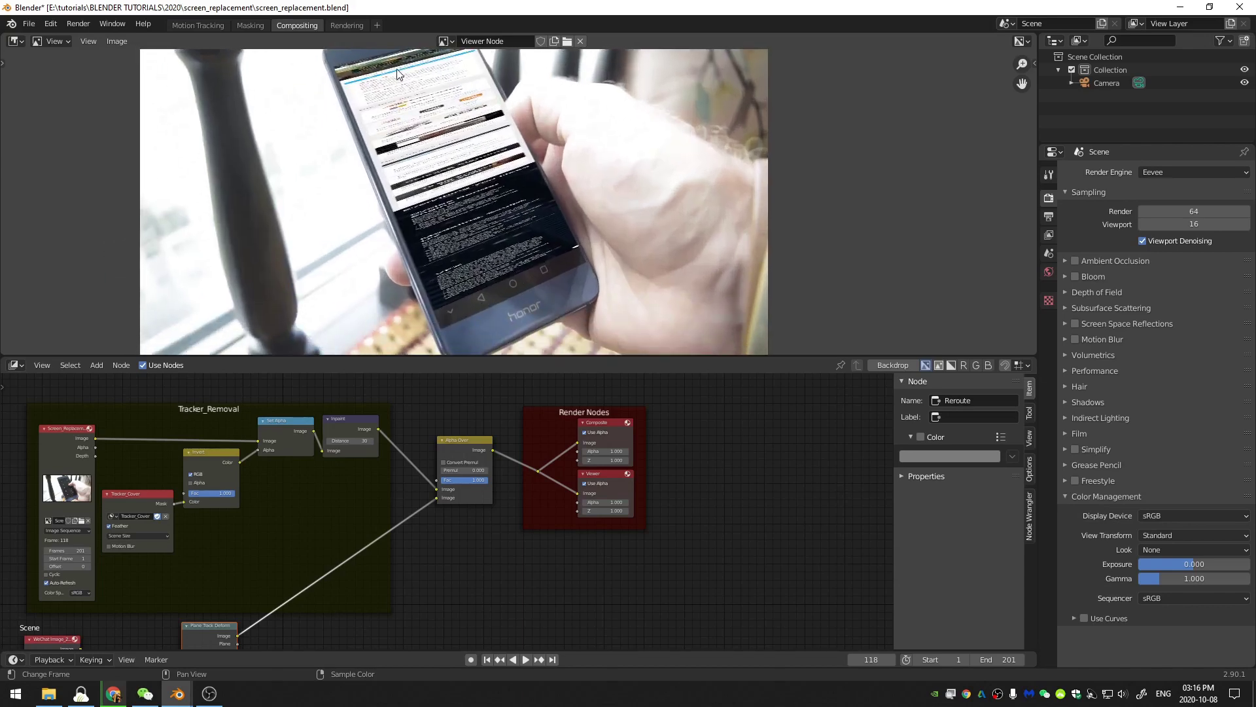
middle_drag(506, 274, 597, 272)
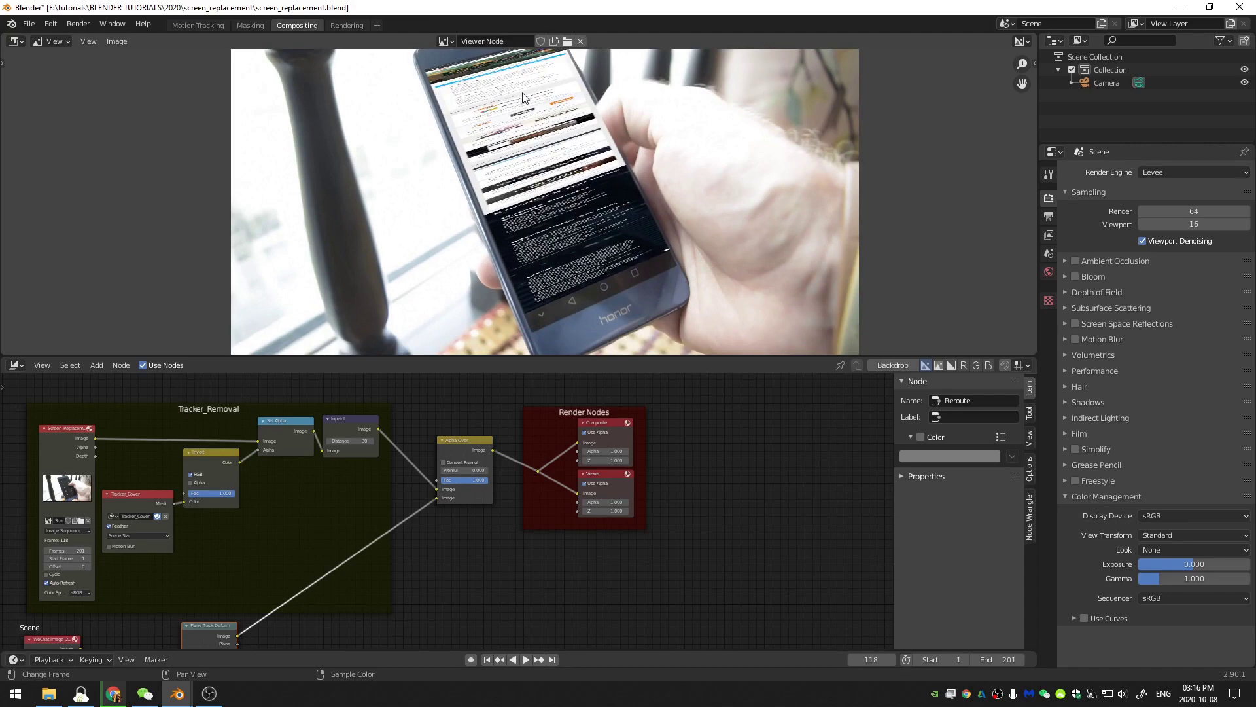
scroll(605, 216, up, 1)
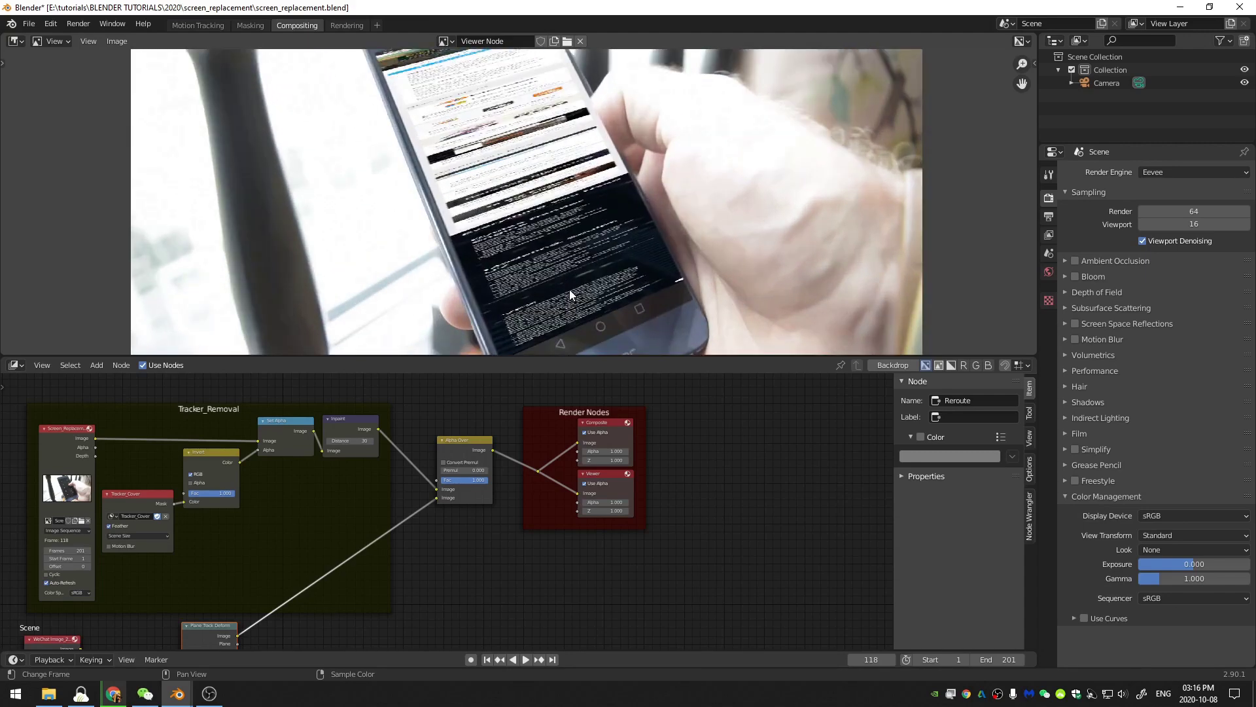
scroll(570, 289, down, 3)
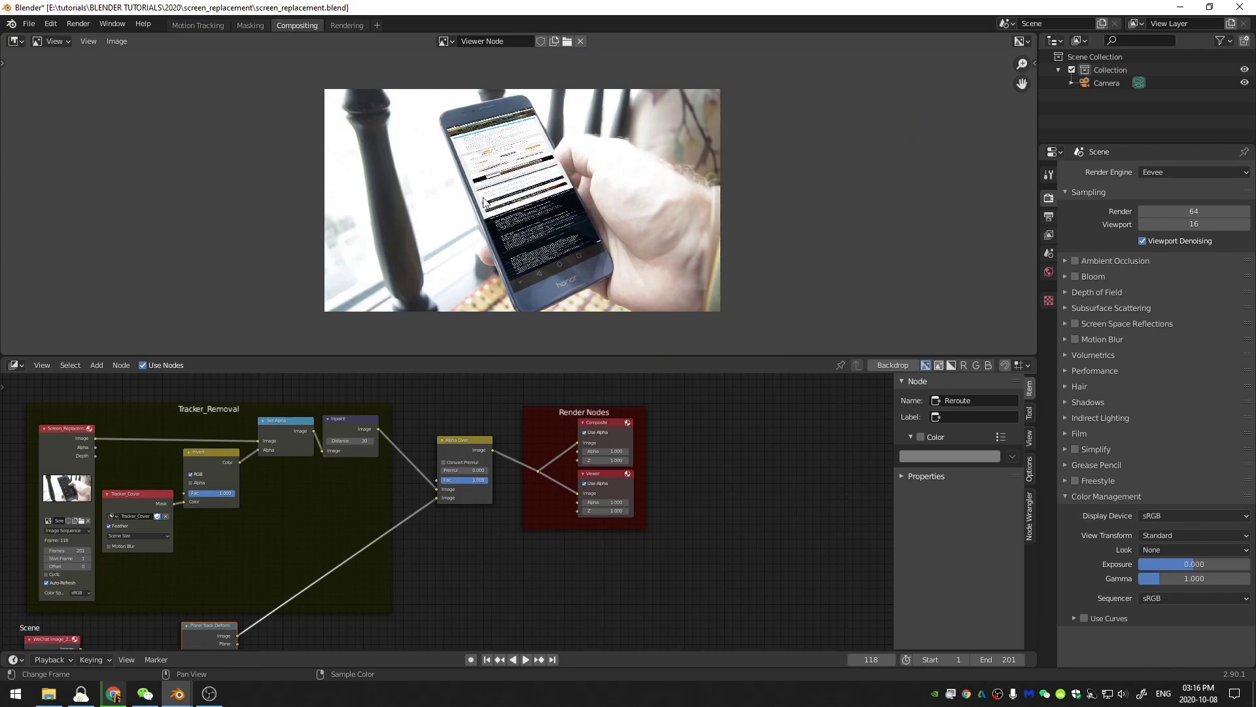
Insert a Transform node between the website screenshot's Image node and Plane Track Deform, and space out the neighbouring nodes
middle_drag(532, 515, 668, 463)
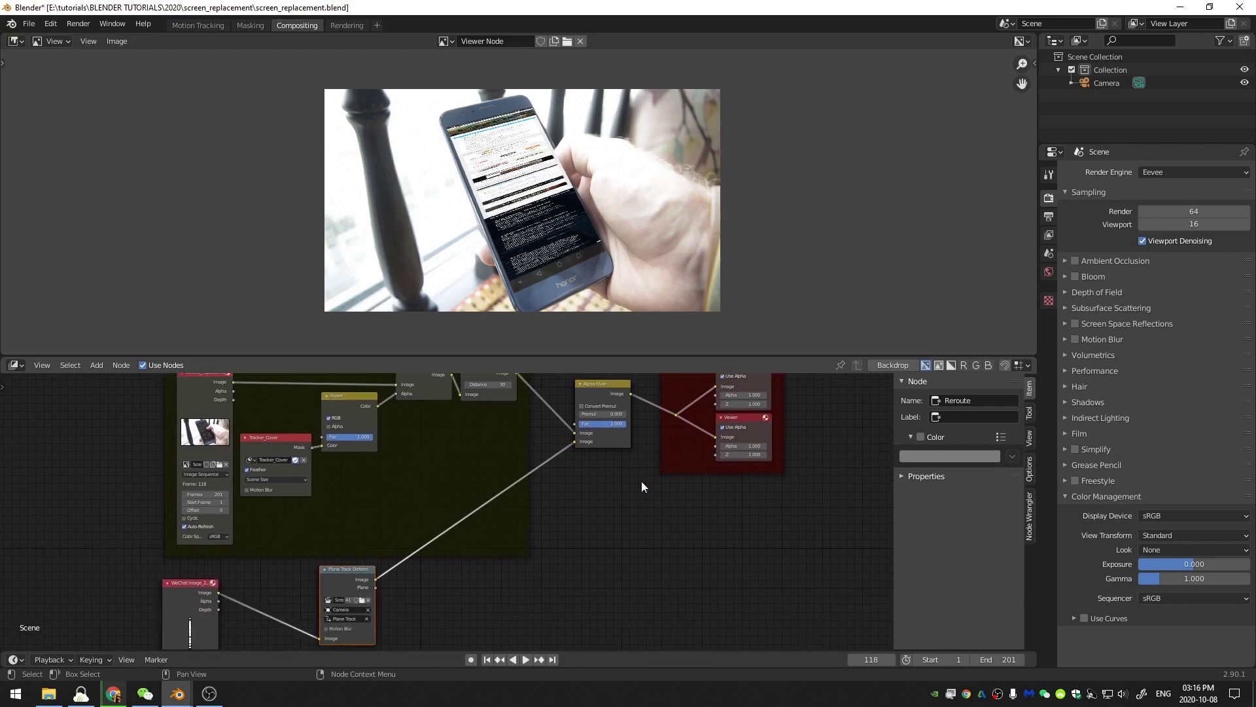
middle_drag(471, 507, 634, 430)
middle_drag(325, 503, 294, 504)
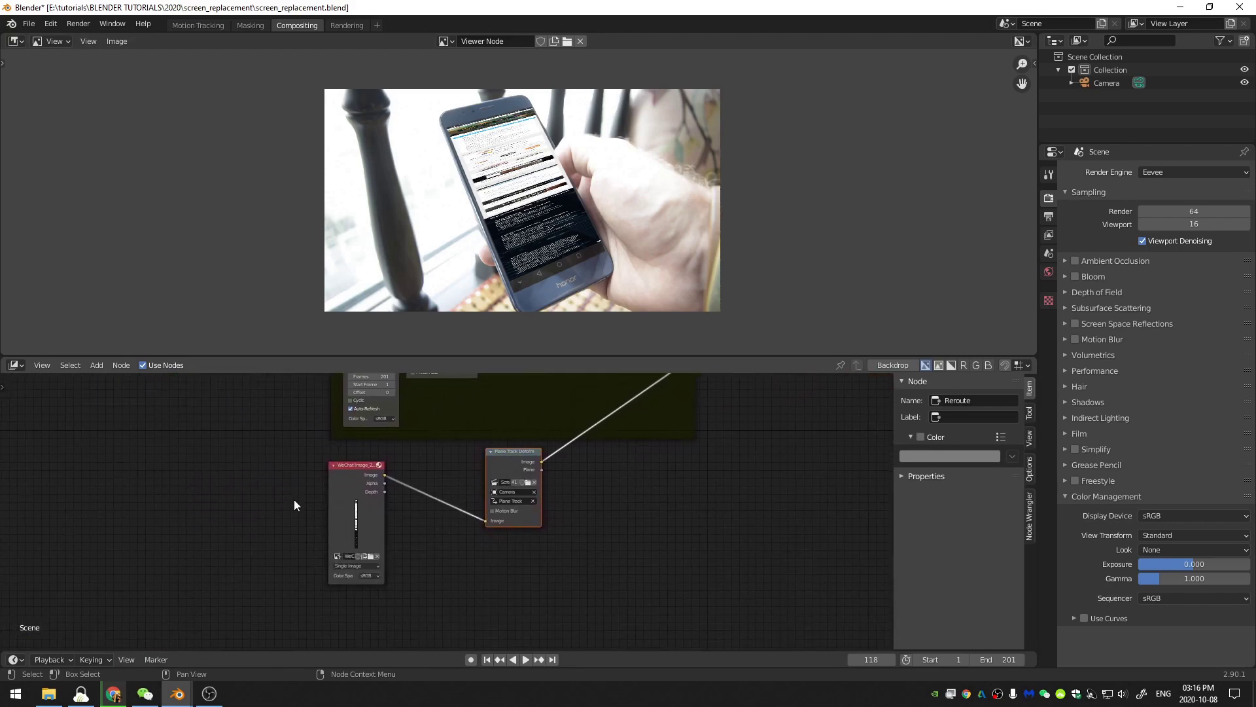
key(shift+a)
click(289, 498)
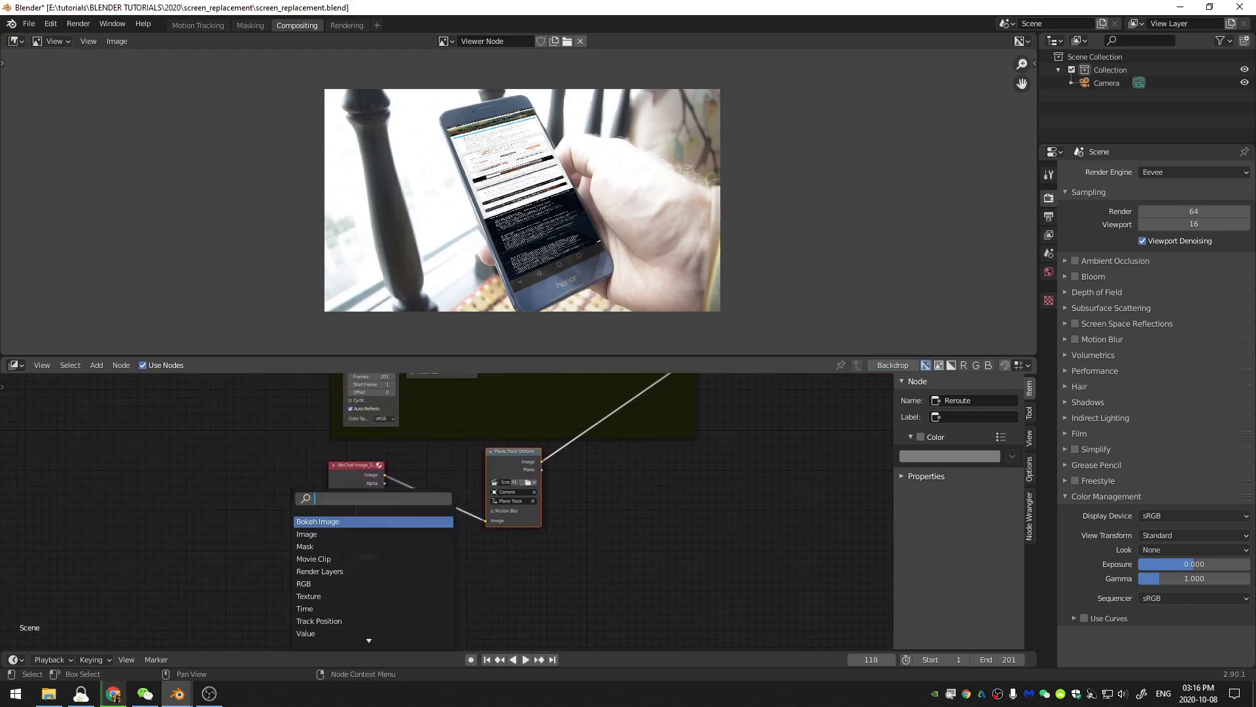
text(tran)
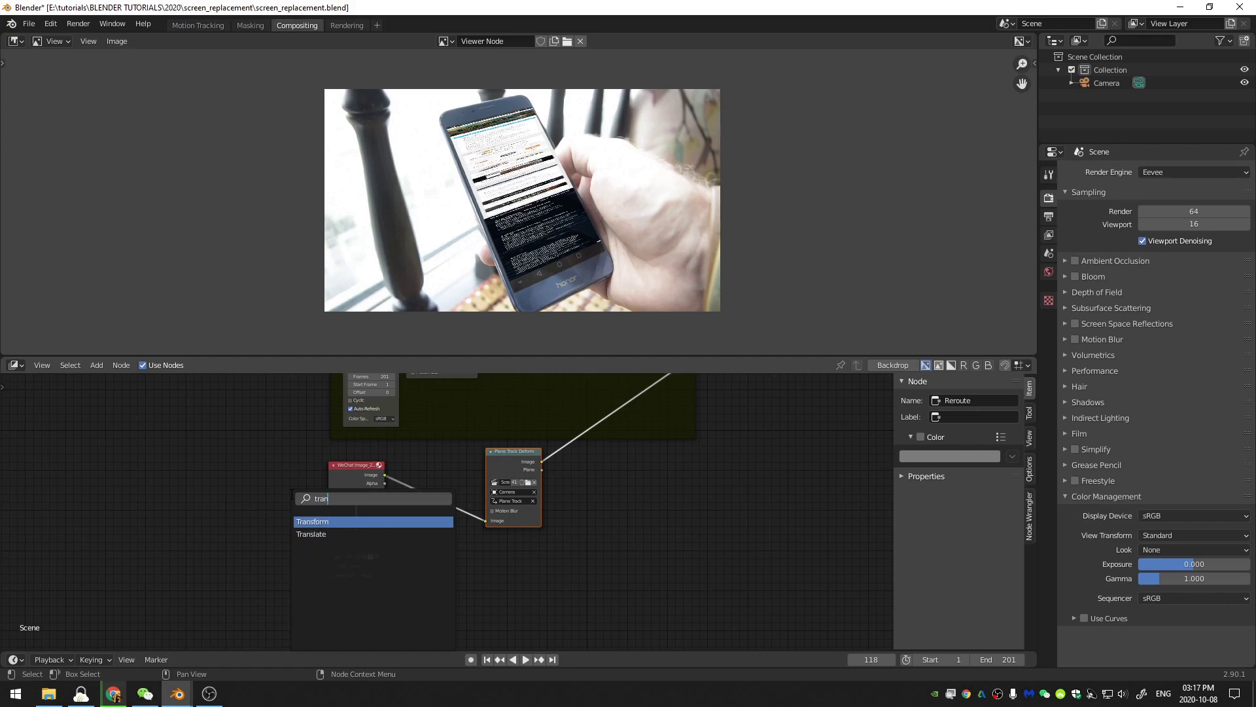
key(Return)
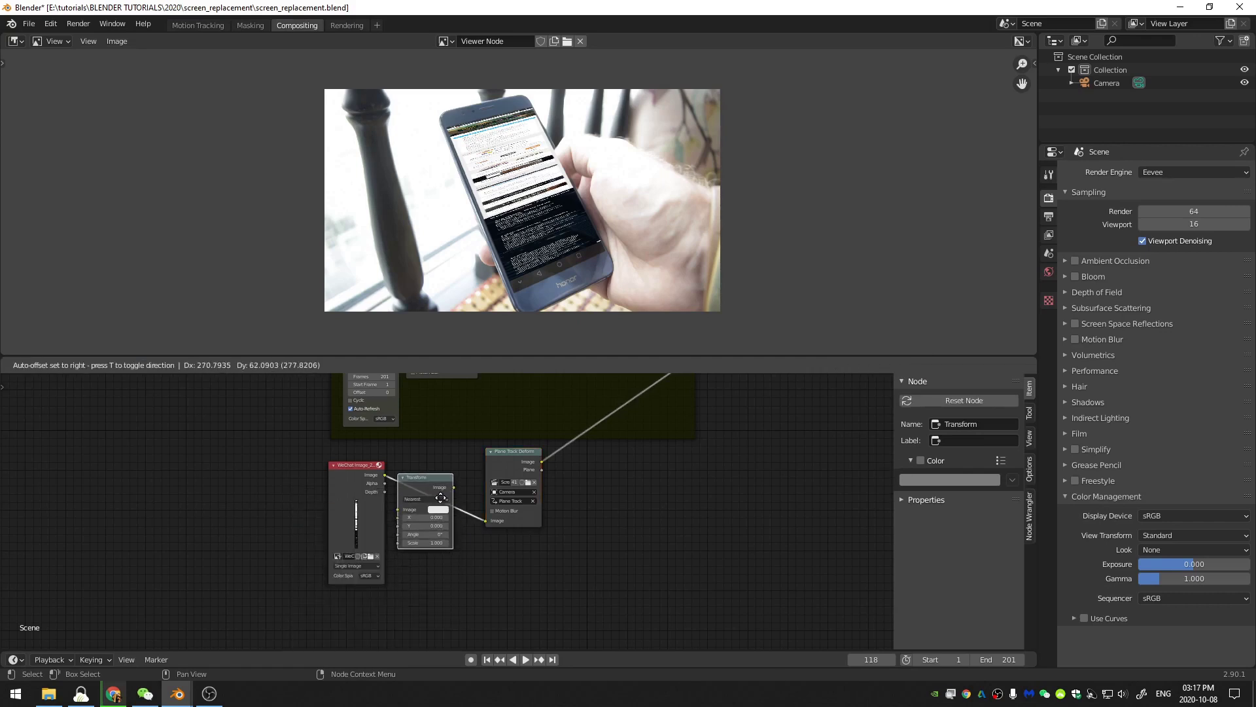
click(441, 497)
drag(351, 464, 356, 453)
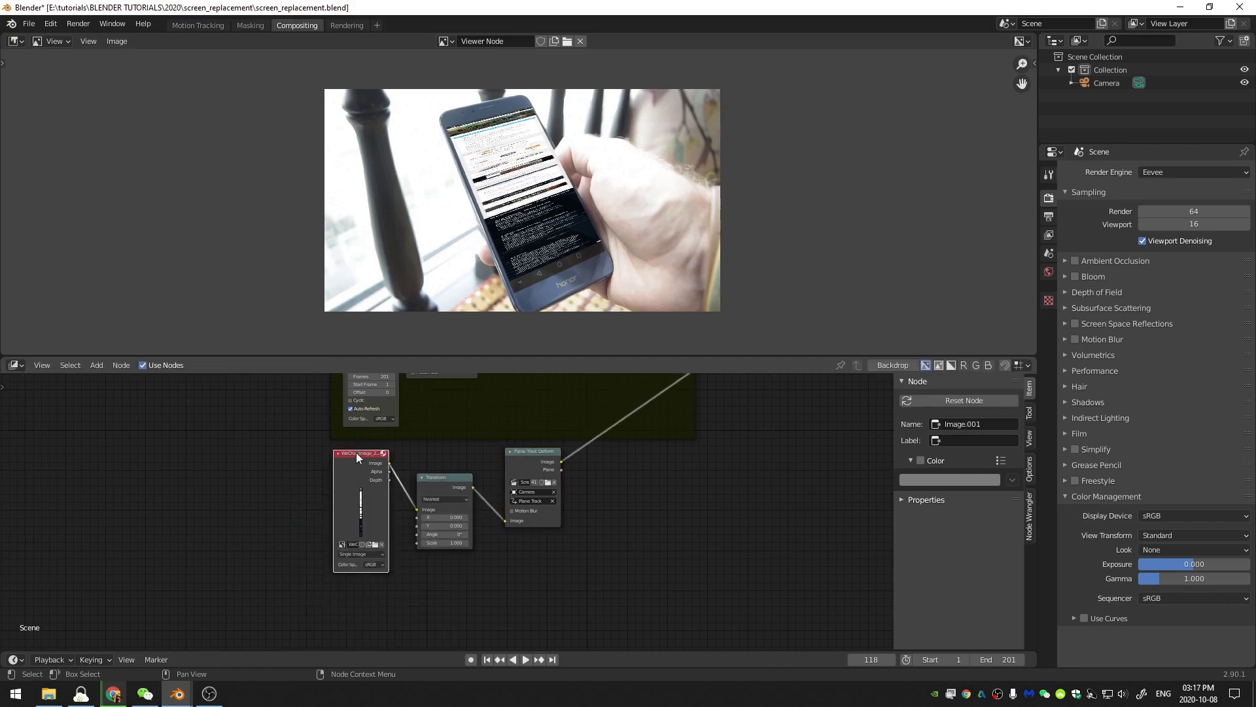
drag(543, 450, 551, 458)
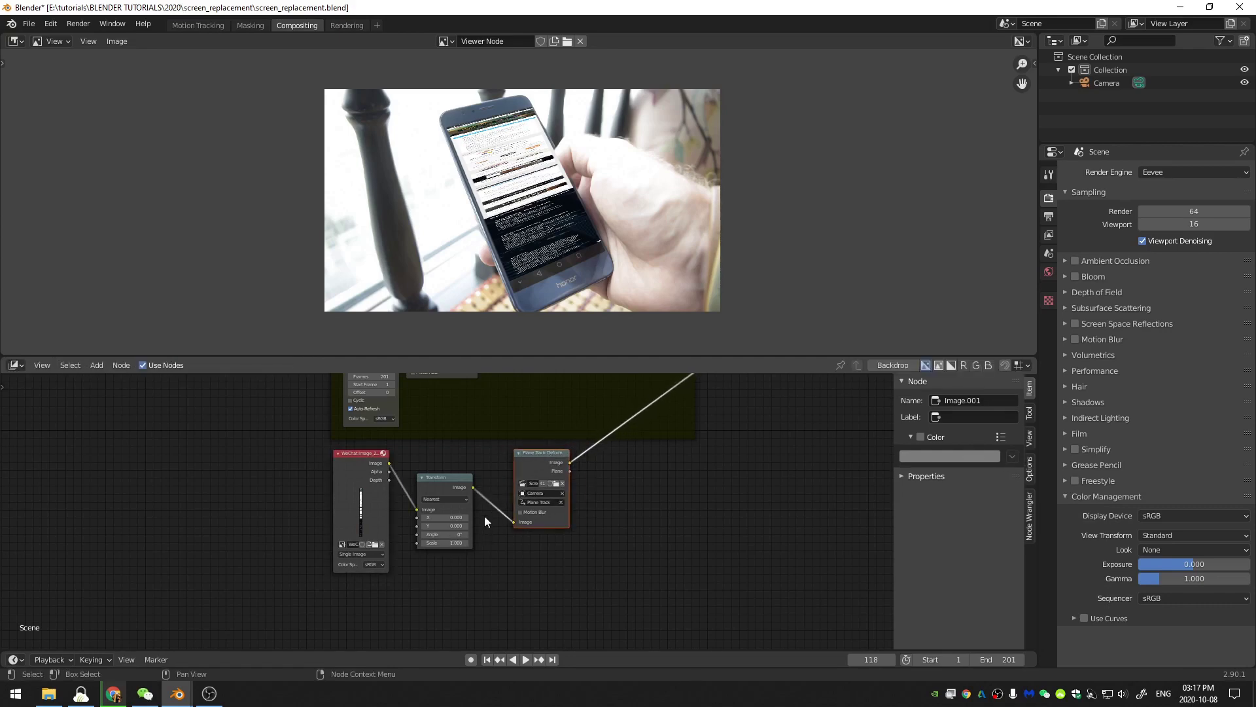
Insert a Scale node between the website screenshot's Image node and the Transform node, and reposition the Transform node
middle_drag(484, 517, 610, 515)
key(shift+a)
click(351, 481)
text(s)
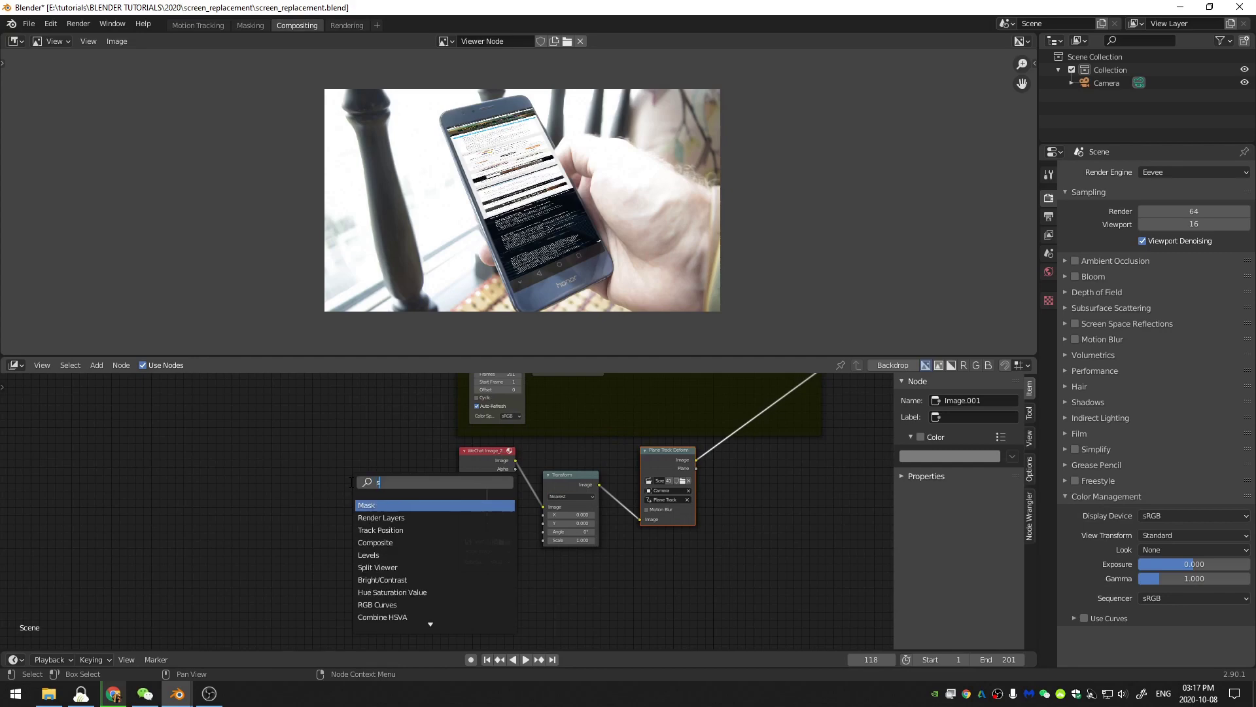
text(cal)
drag(437, 461, 465, 458)
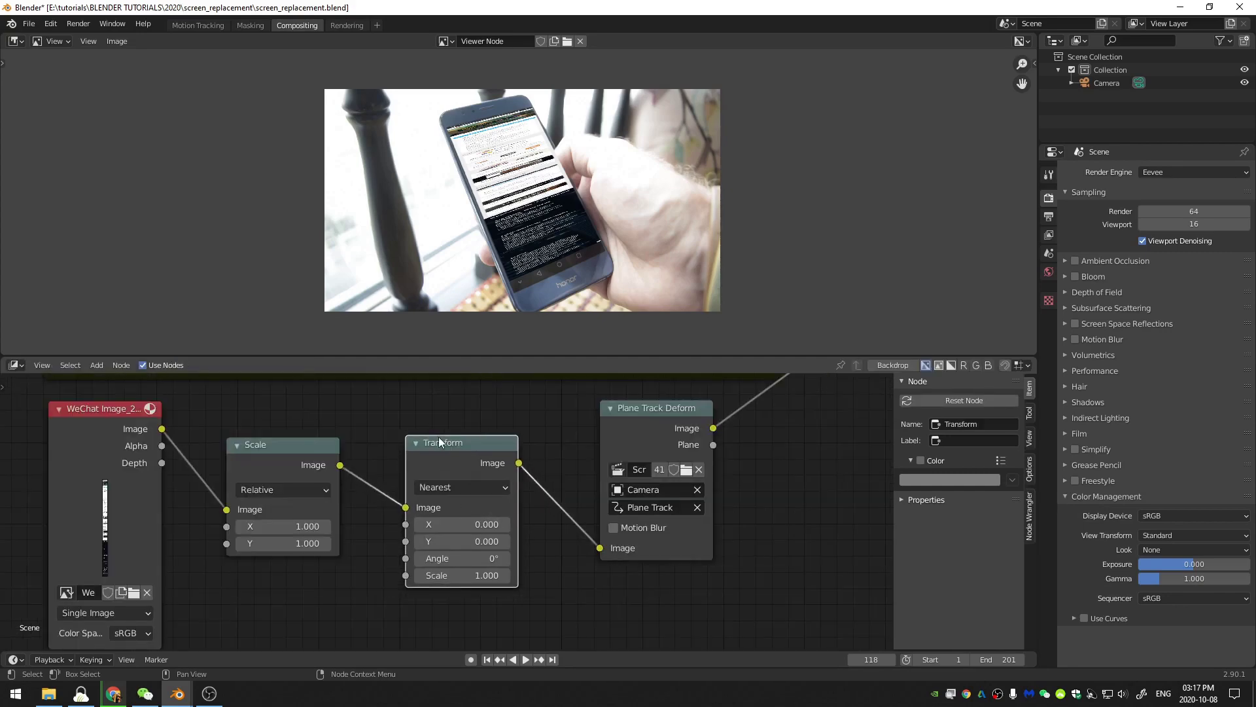
click(469, 539)
text(15)
key(Return)
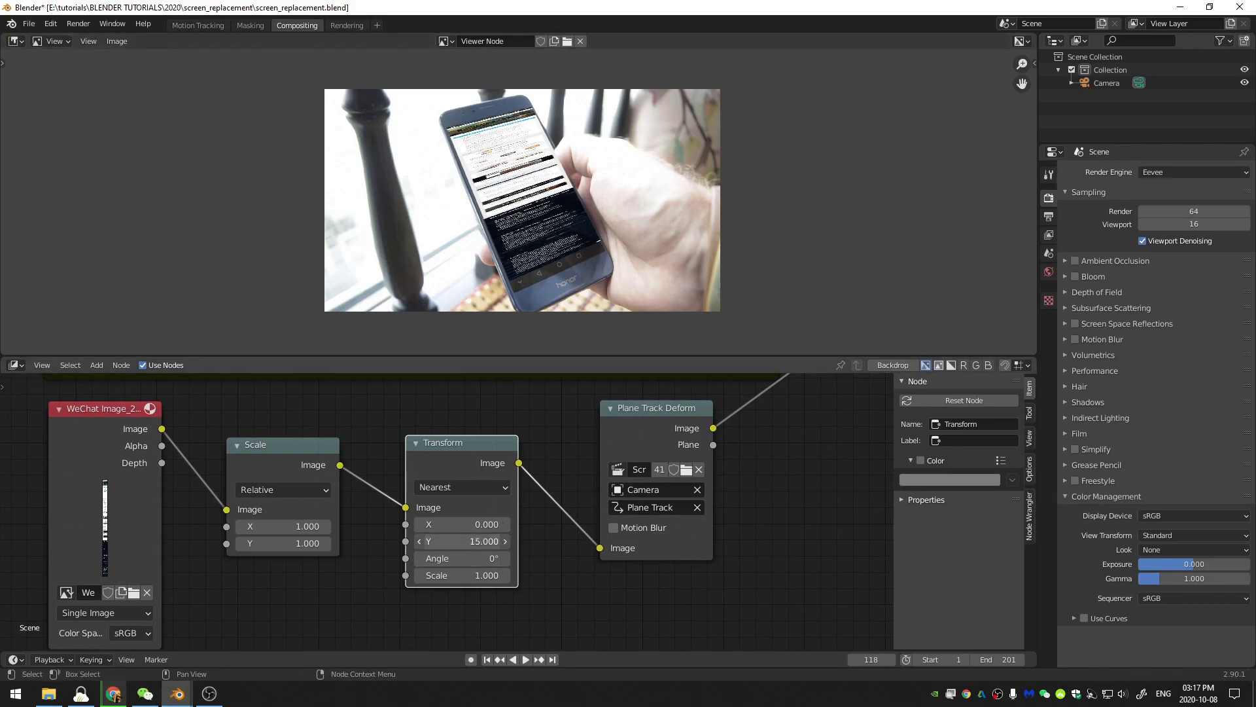
key(ctrl+z)
Stretch the website screenshot with the Scale node, trying a Y factor of 15 and settling on 13
middle_drag(277, 524, 420, 498)
drag(422, 517, 494, 517)
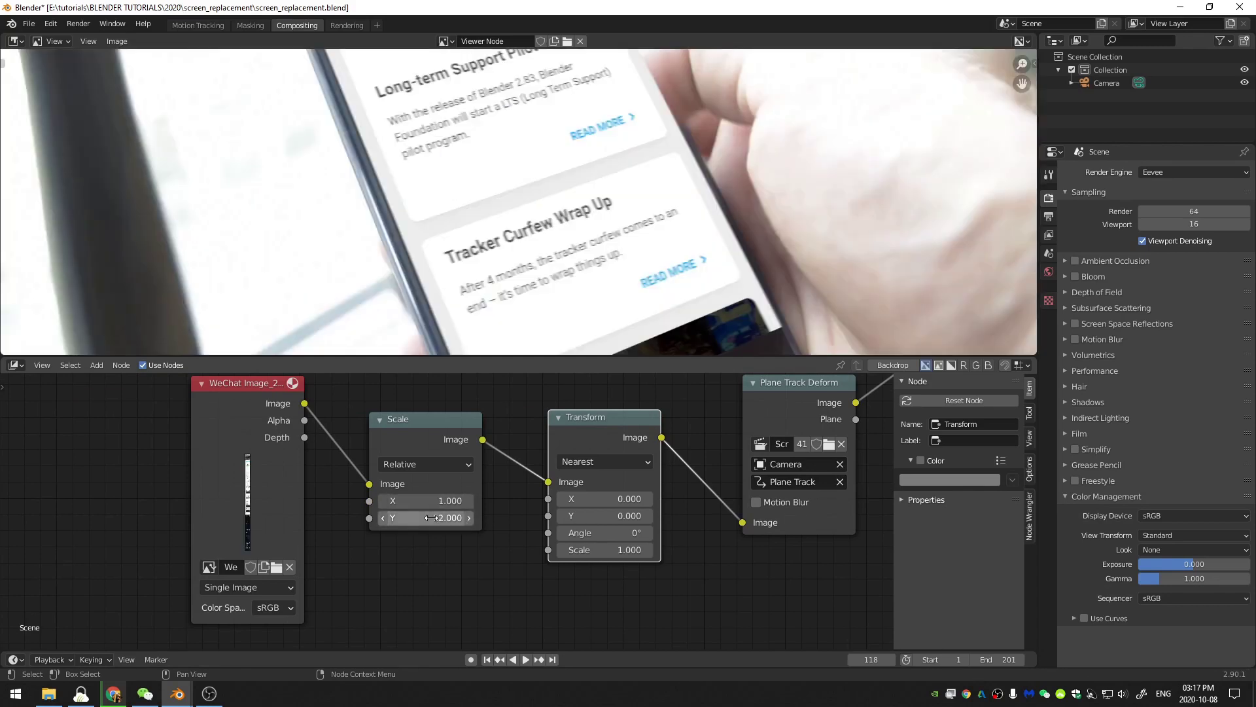
click(431, 518)
text(15)
key(Return)
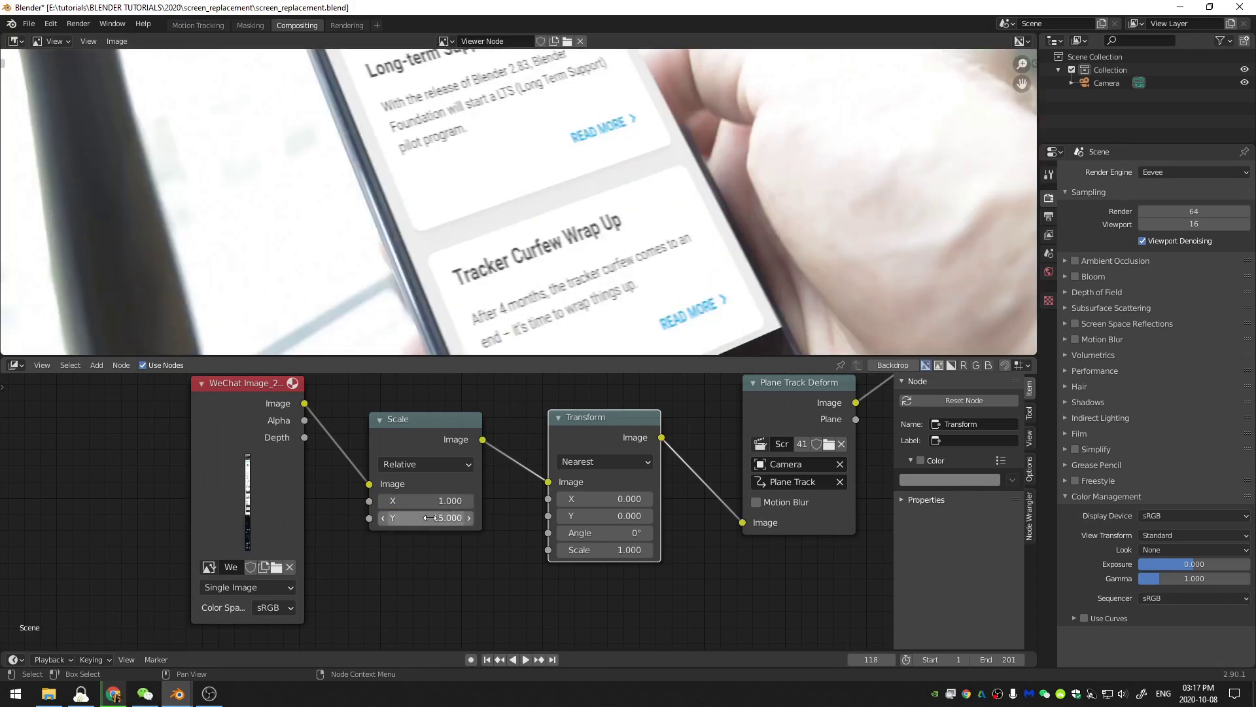
click(430, 517)
text(13)
key(Return)
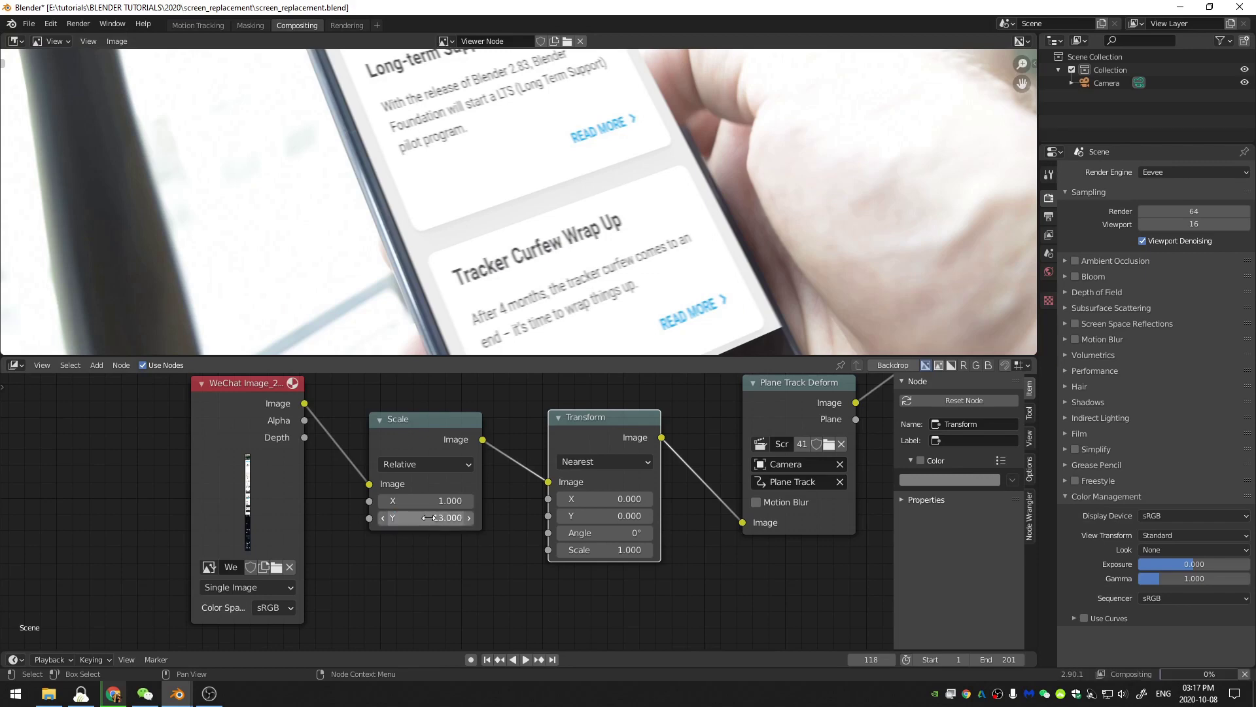
scroll(622, 261, down, 5)
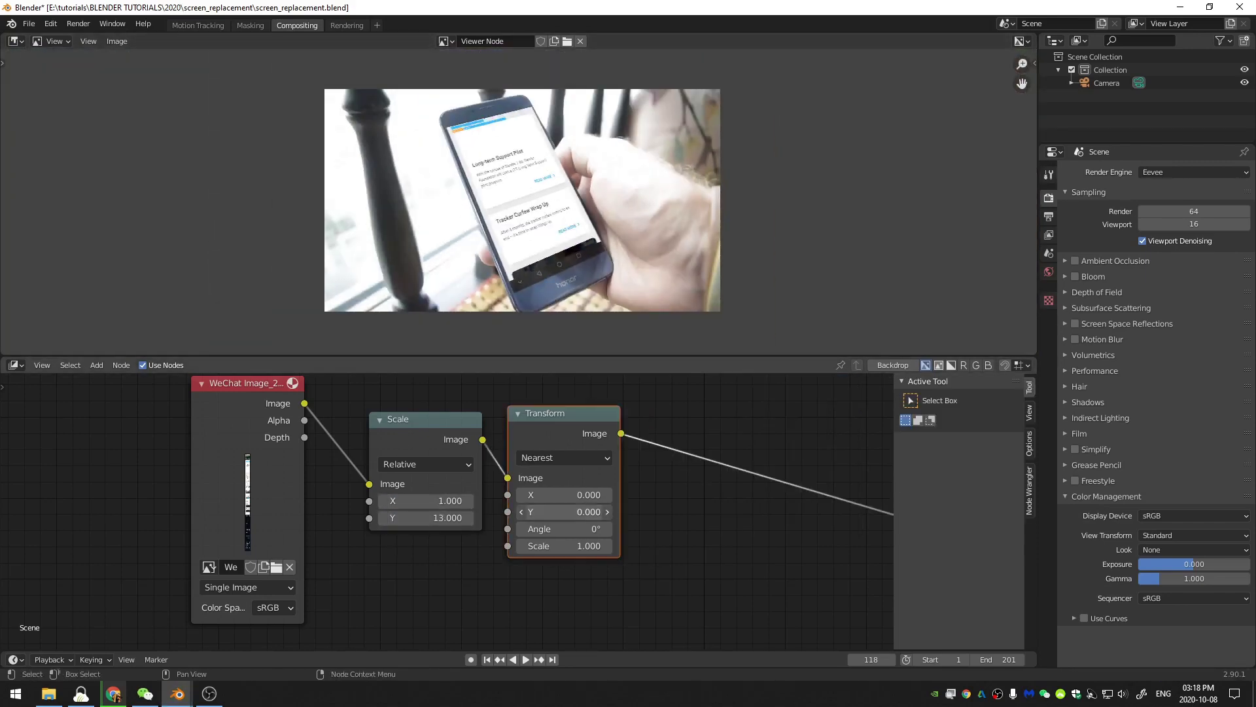
Try out vertical offsets for the screenshot in the Transform node, ending with a Y value of 500
drag(602, 515, 574, 514)
click(602, 517)
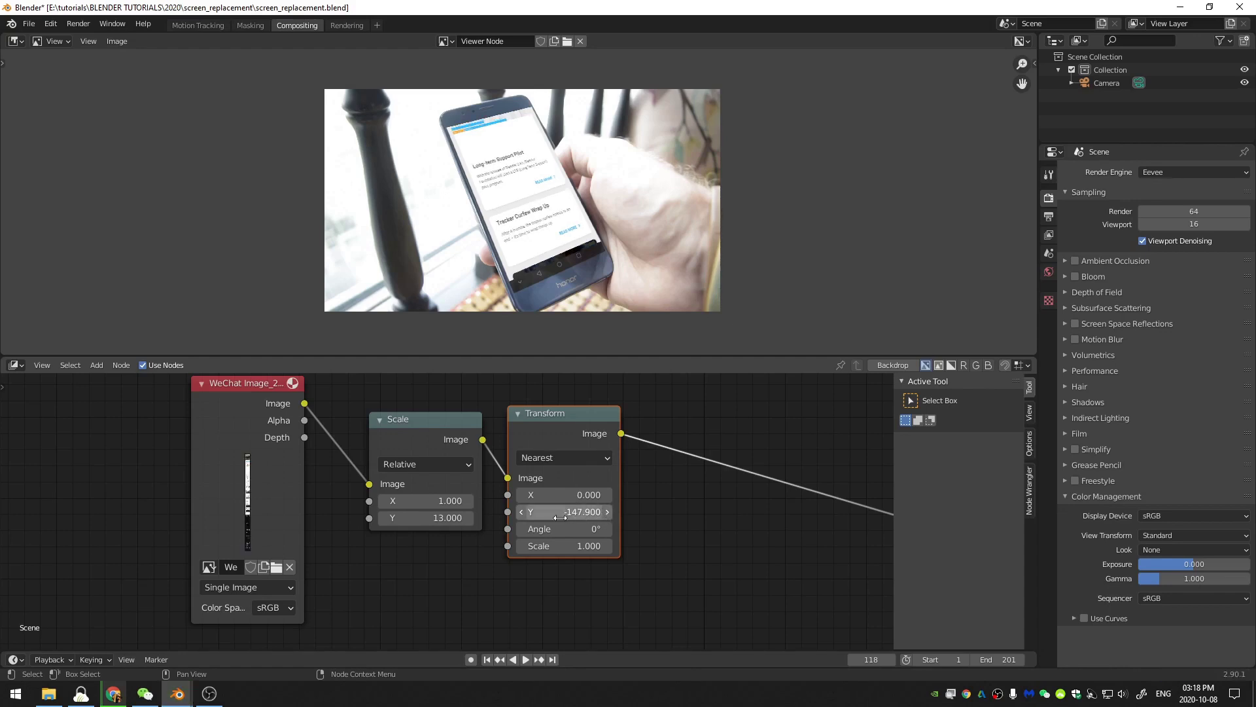
text(23.2)
key(Return)
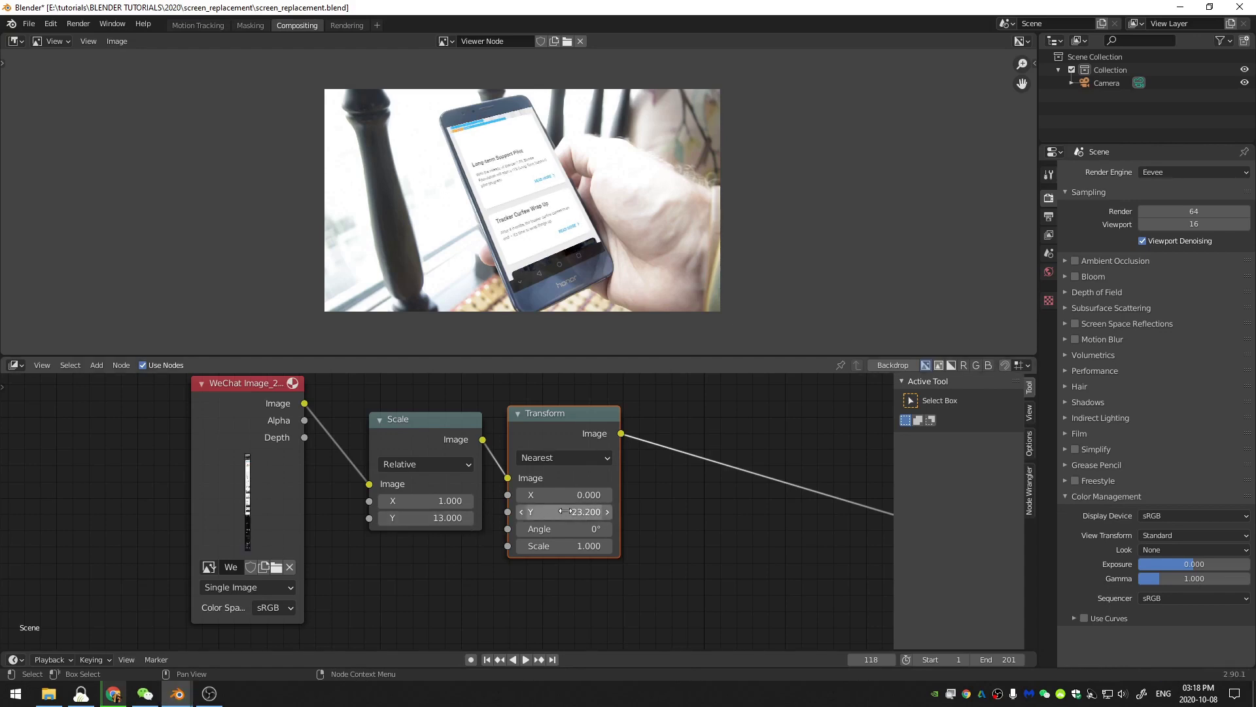
click(558, 512)
text(500)
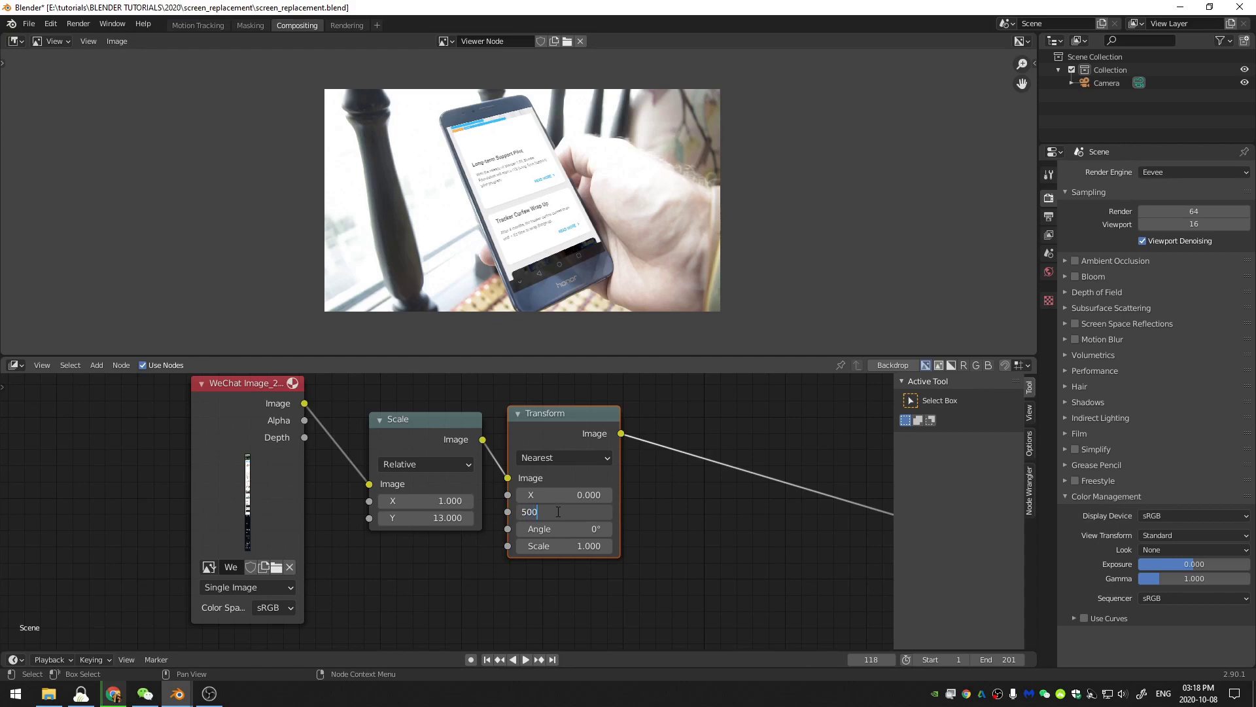
key(Return)
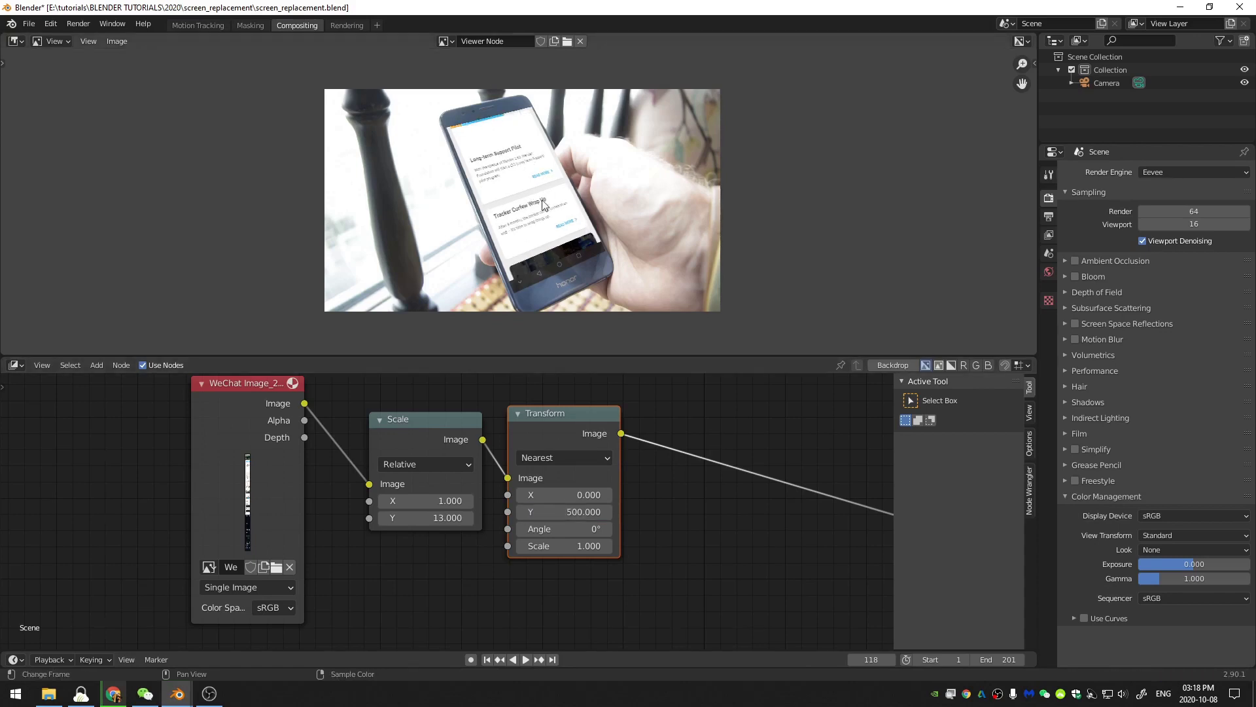
Set the Transform node's Y offset to -500
click(574, 512)
text(-500)
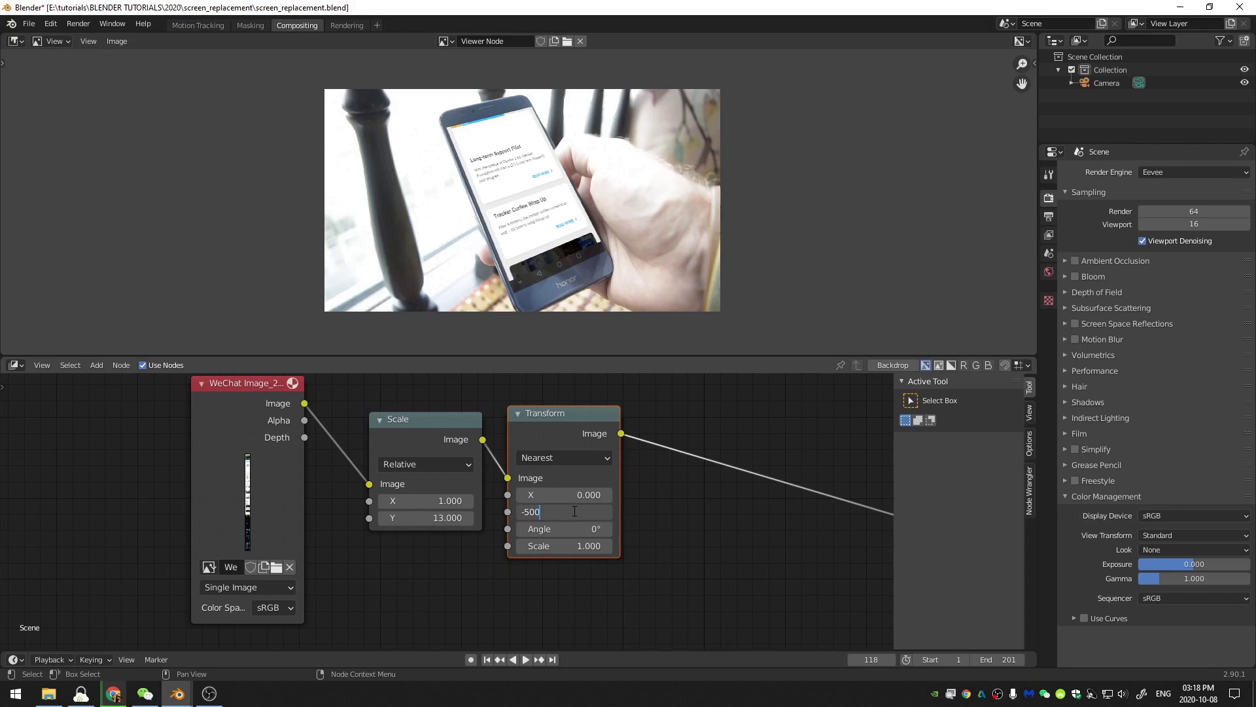
key(Return)
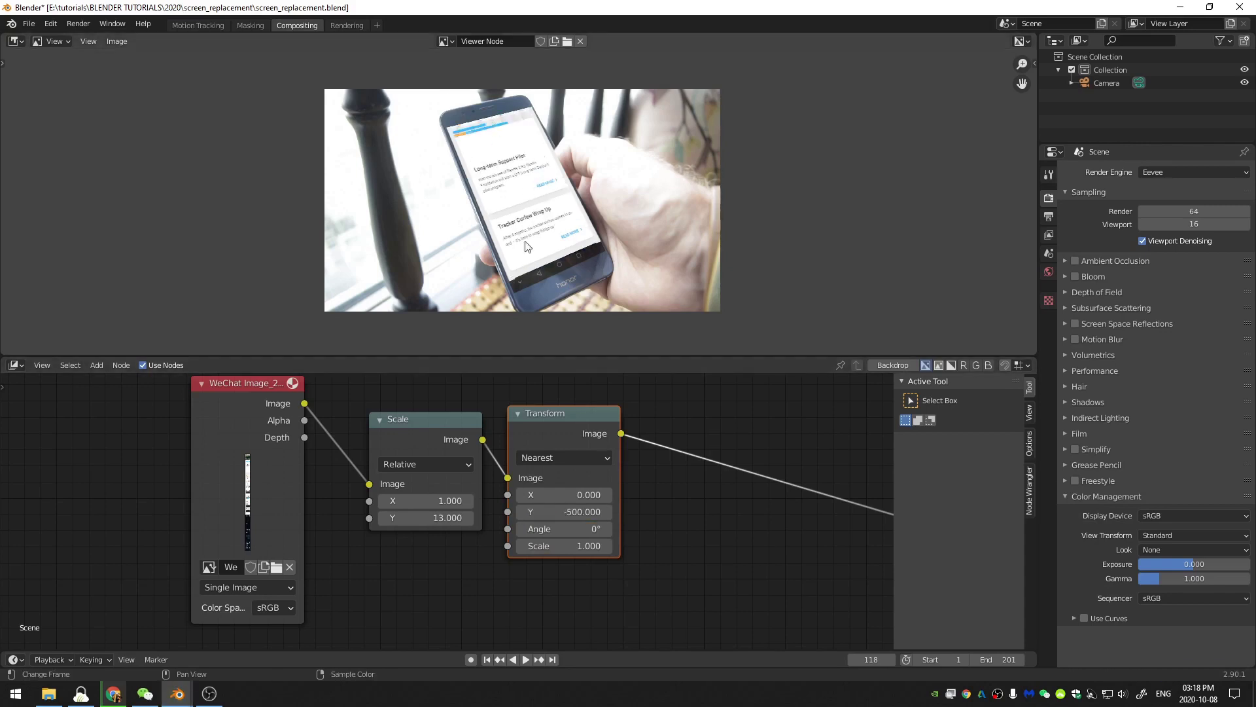
Space out the Transform and Plane Track Deform nodes, and enable Motion Blur on Plane Track Deform
middle_drag(730, 562, 365, 505)
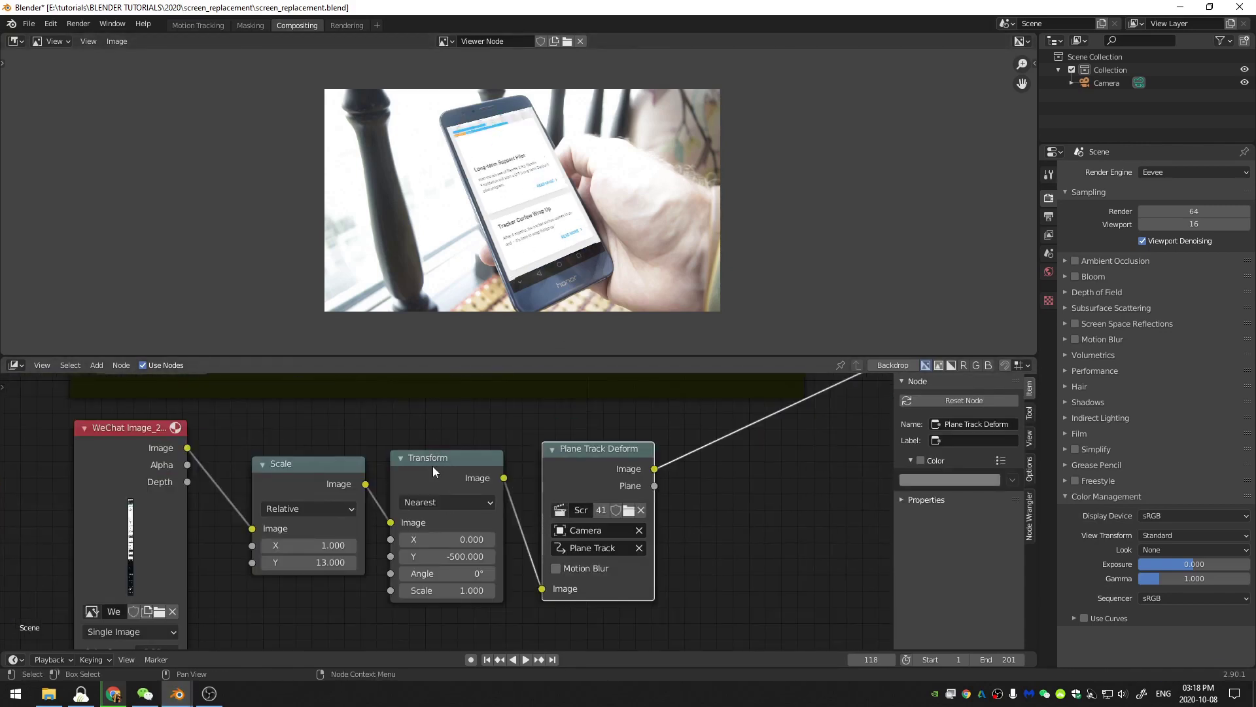
drag(434, 458, 445, 461)
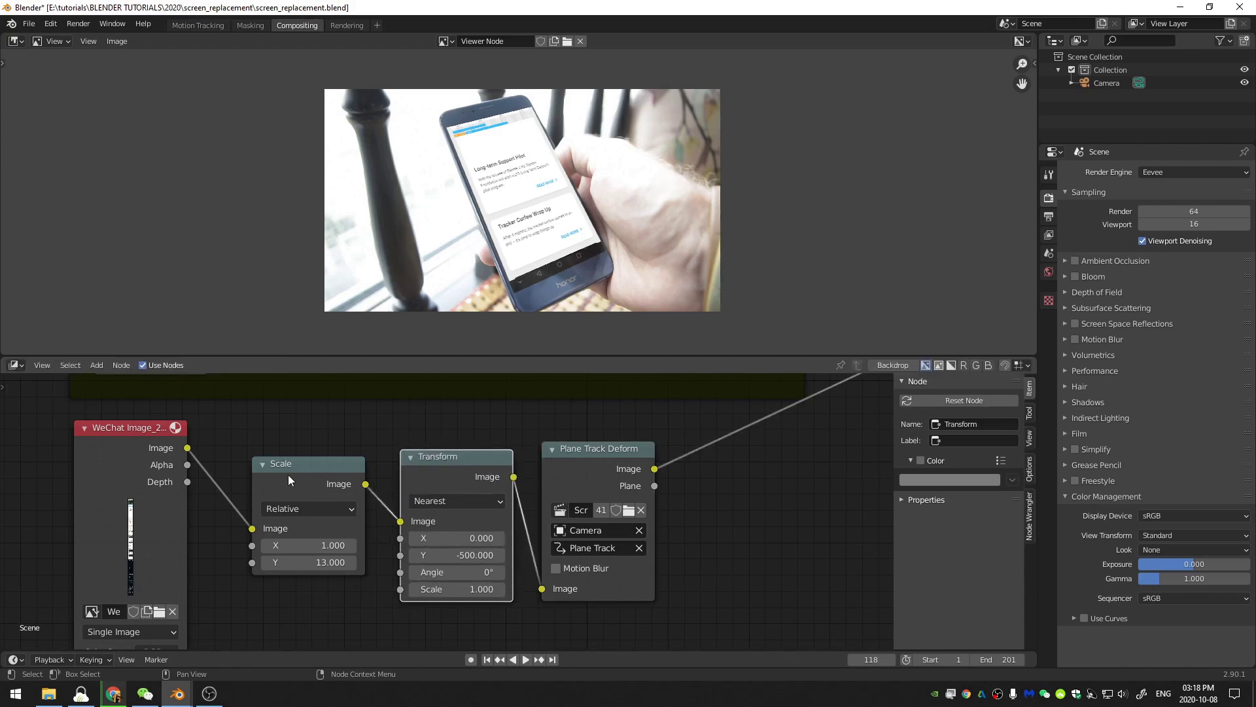
drag(586, 457, 604, 458)
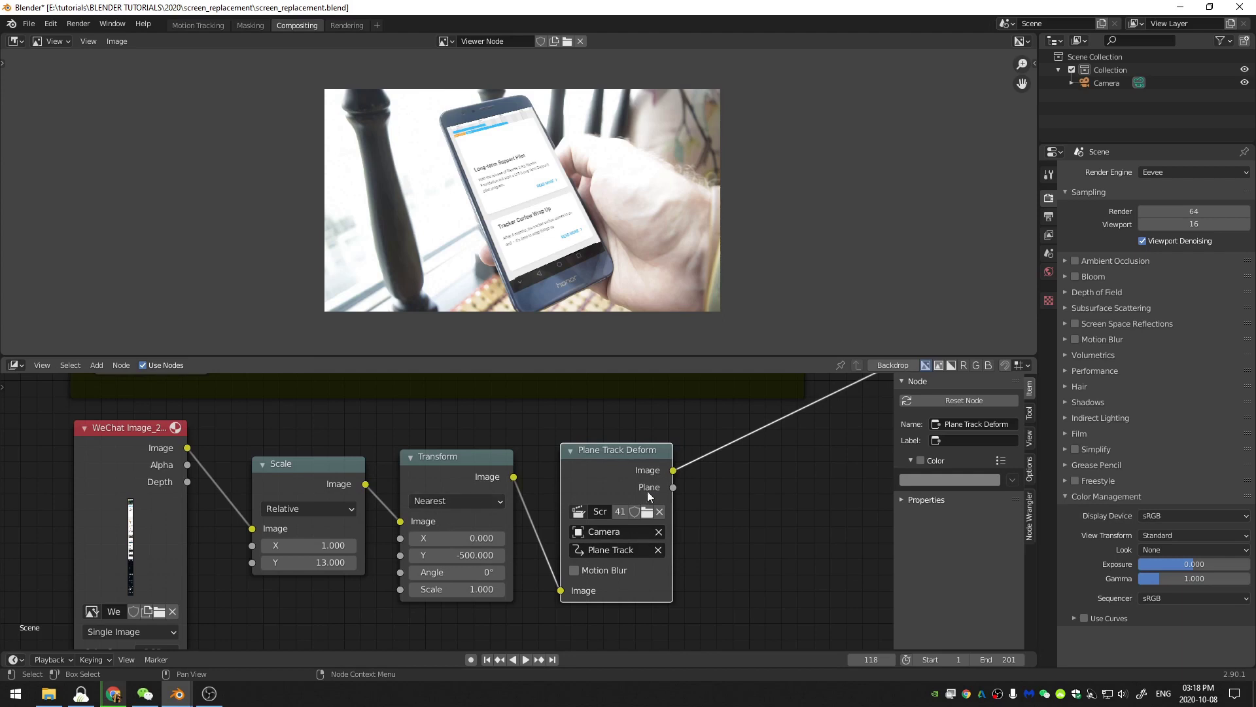
drag(461, 458, 466, 462)
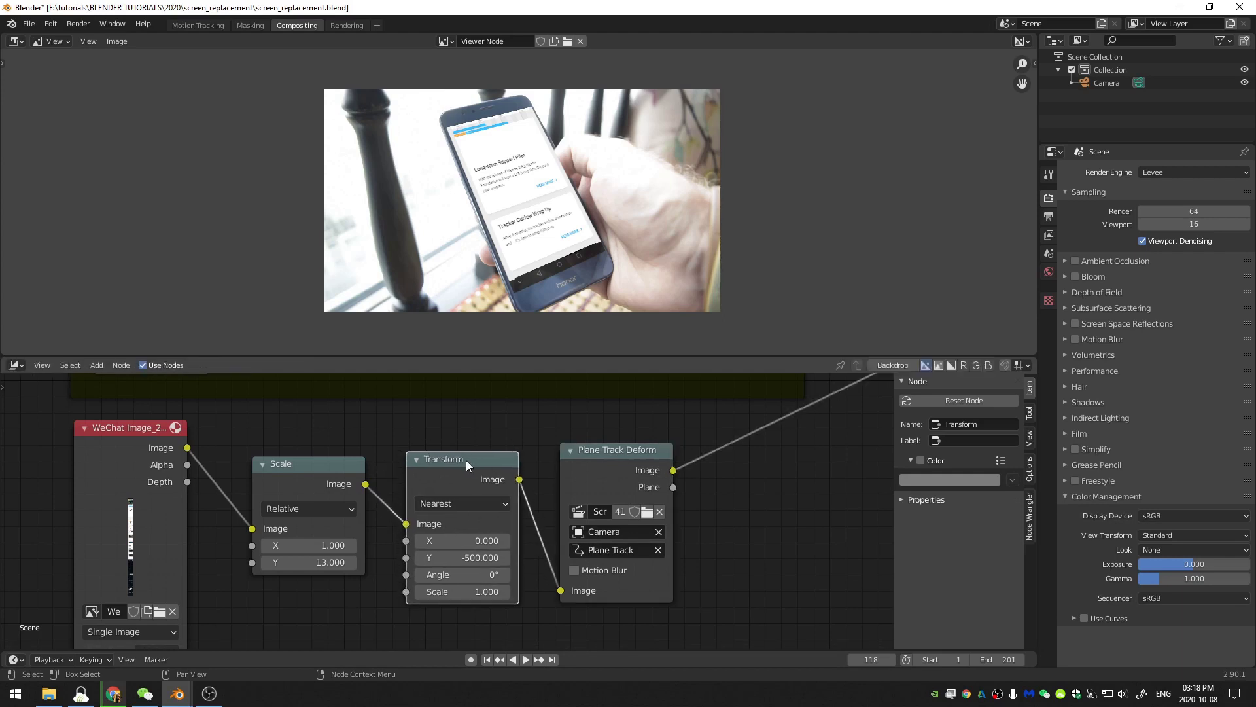
click(574, 570)
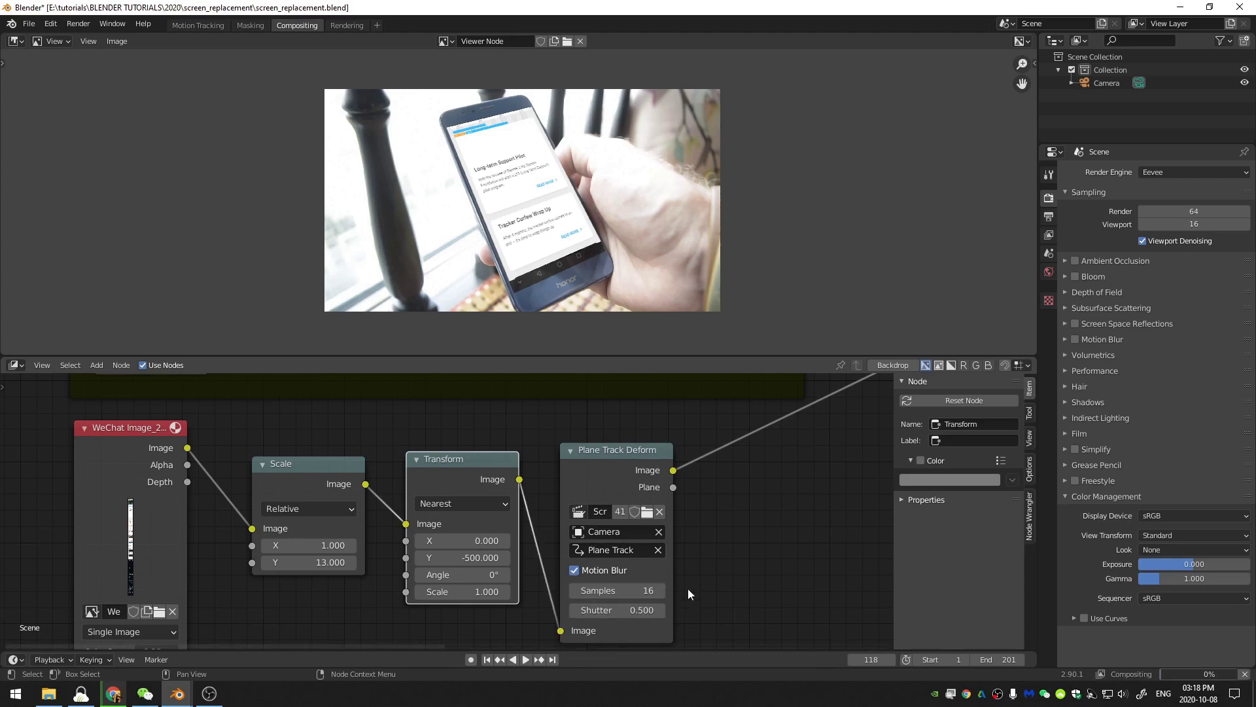
mouse_move(695, 578)
middle_down()
mouse_move(705, 551)
mouse_move(714, 567)
middle_up()
drag(630, 440, 621, 440)
scroll(517, 319, up, 2)
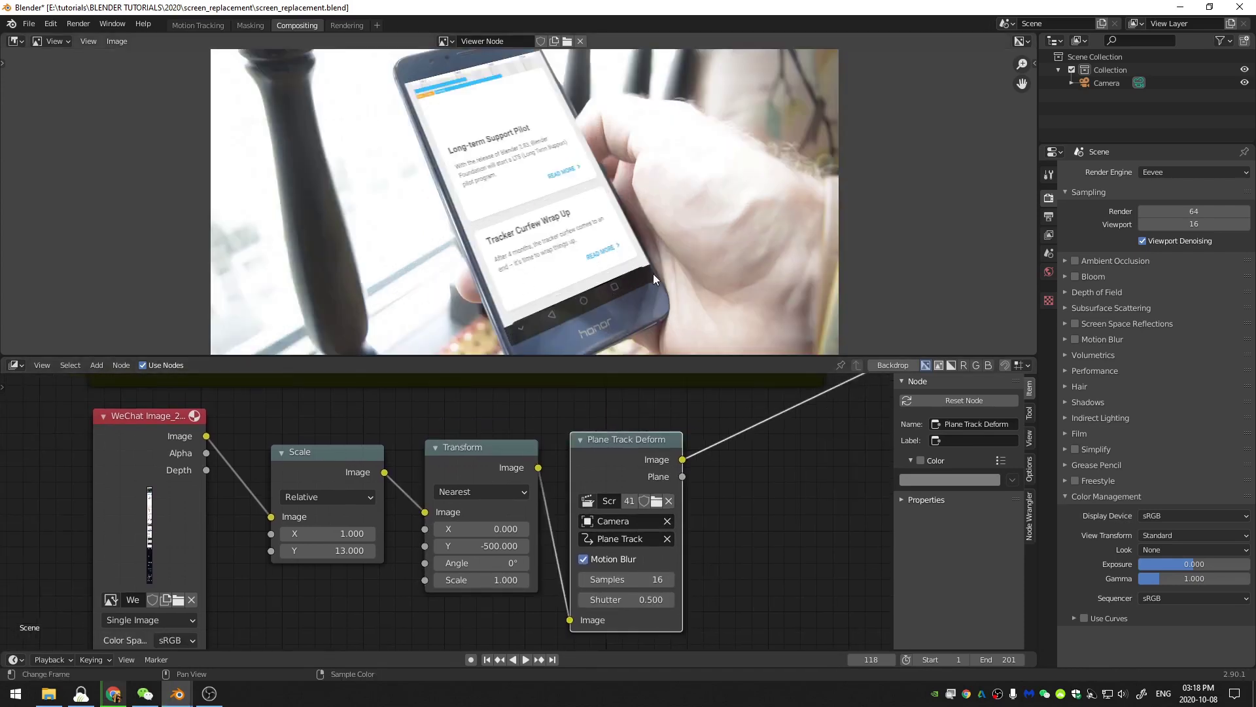
middle_drag(531, 131, 524, 176)
Preview the website screenshot's Image node in the viewer and examine it from the browser bar to the page's lower end
scroll(435, 418, down, 3)
click(305, 447)
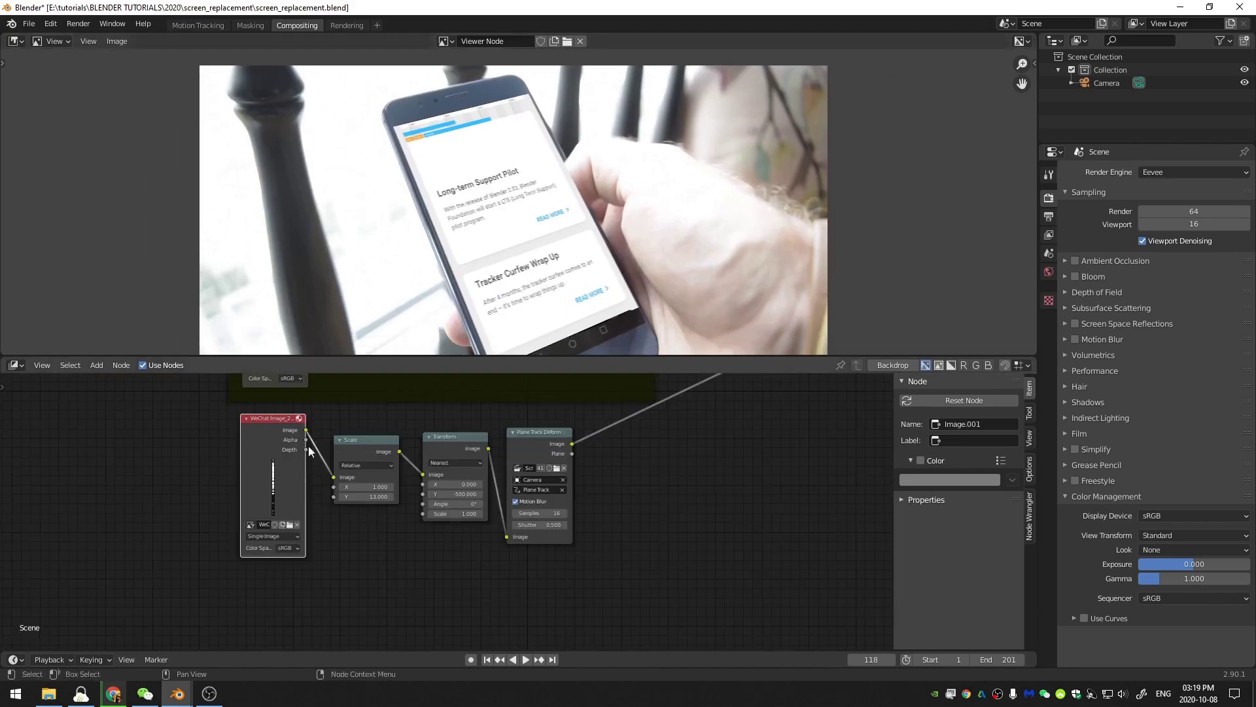
ctrl+shift+click(280, 428)
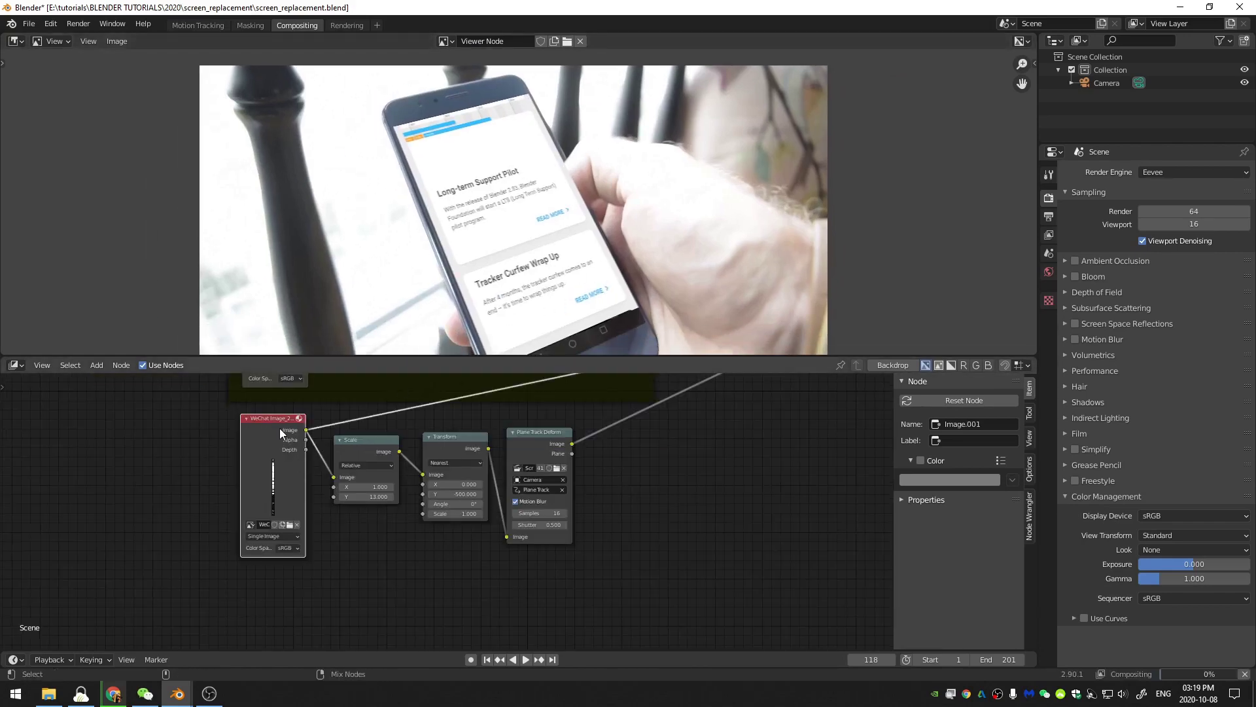
middle_drag(524, 314, 525, 172)
scroll(525, 172, down, 5)
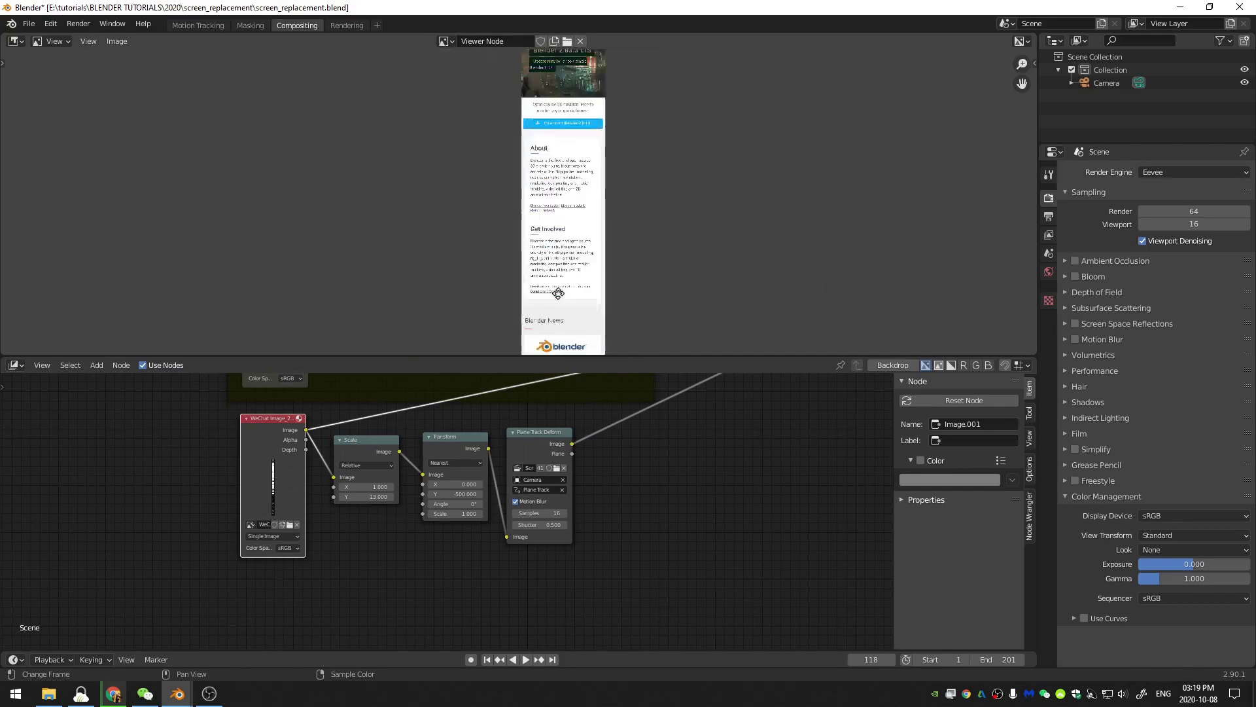
scroll(457, 163, up, 4)
scroll(646, 177, up, 3)
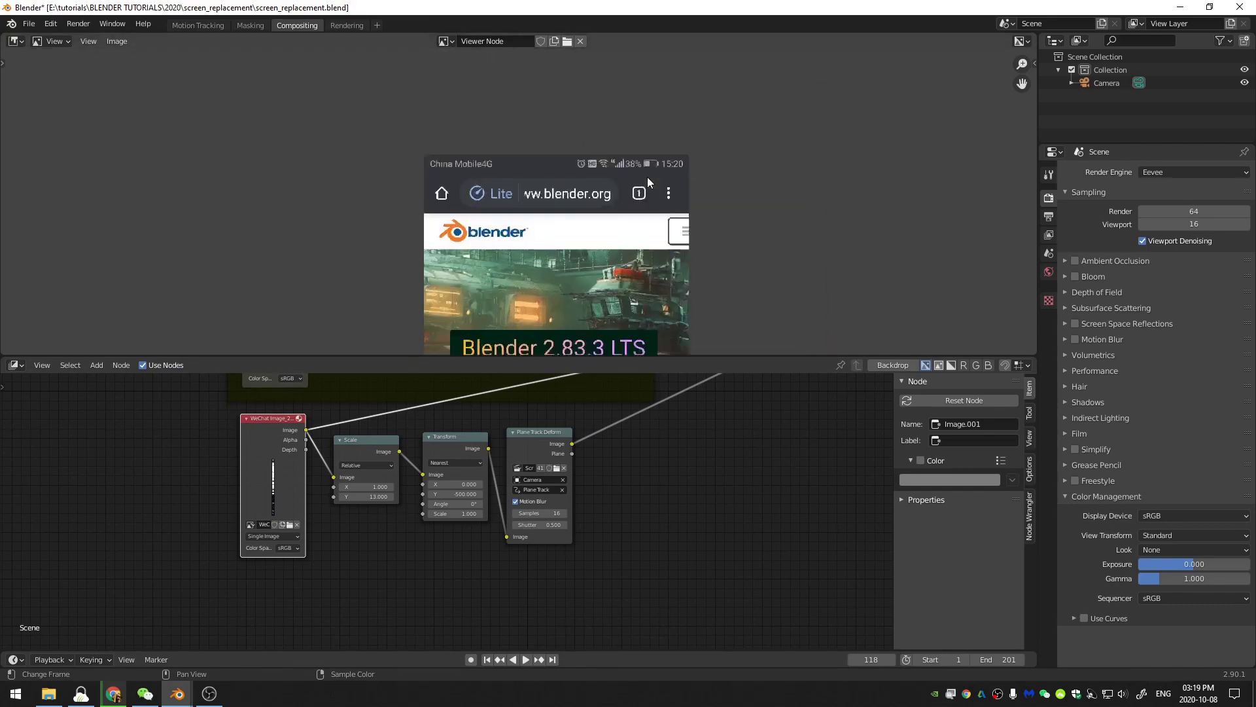
scroll(646, 179, down, 7)
middle_drag(605, 307, 559, 52)
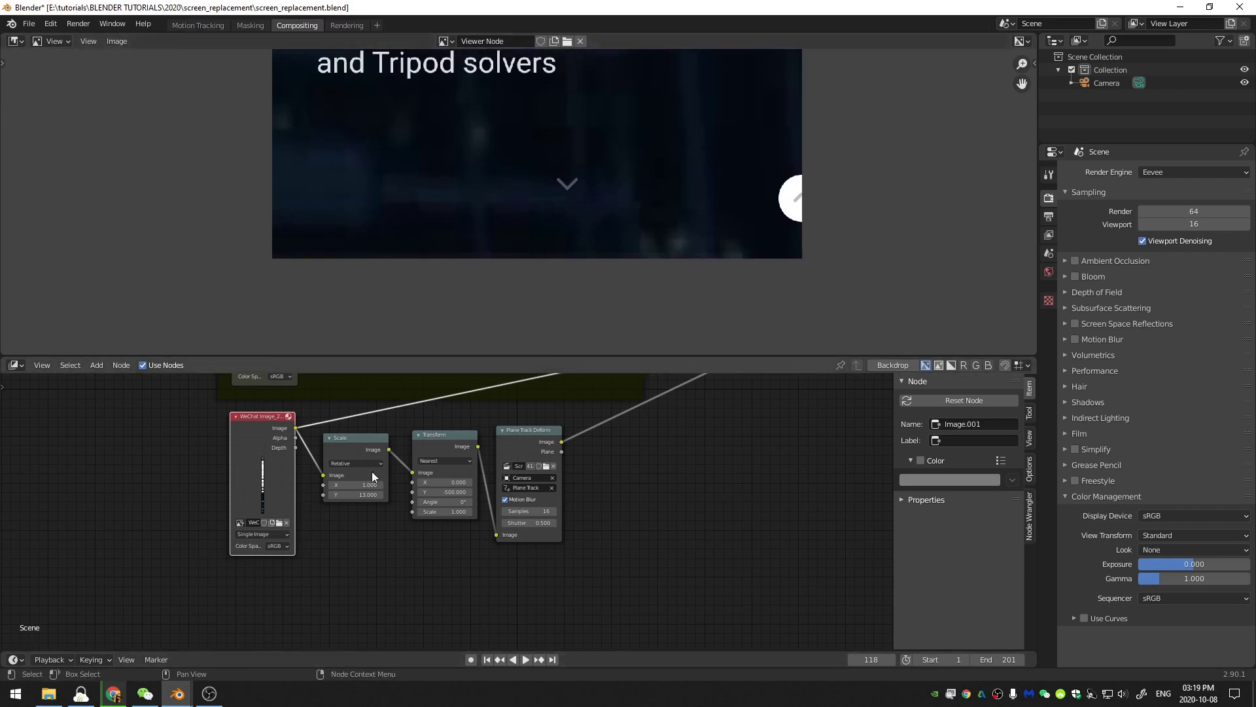
Add a second Image node below the website screenshot's node and load the clock_buttons image into it
middle_drag(317, 589, 343, 558)
key(shift+a)
click(254, 530)
click(296, 630)
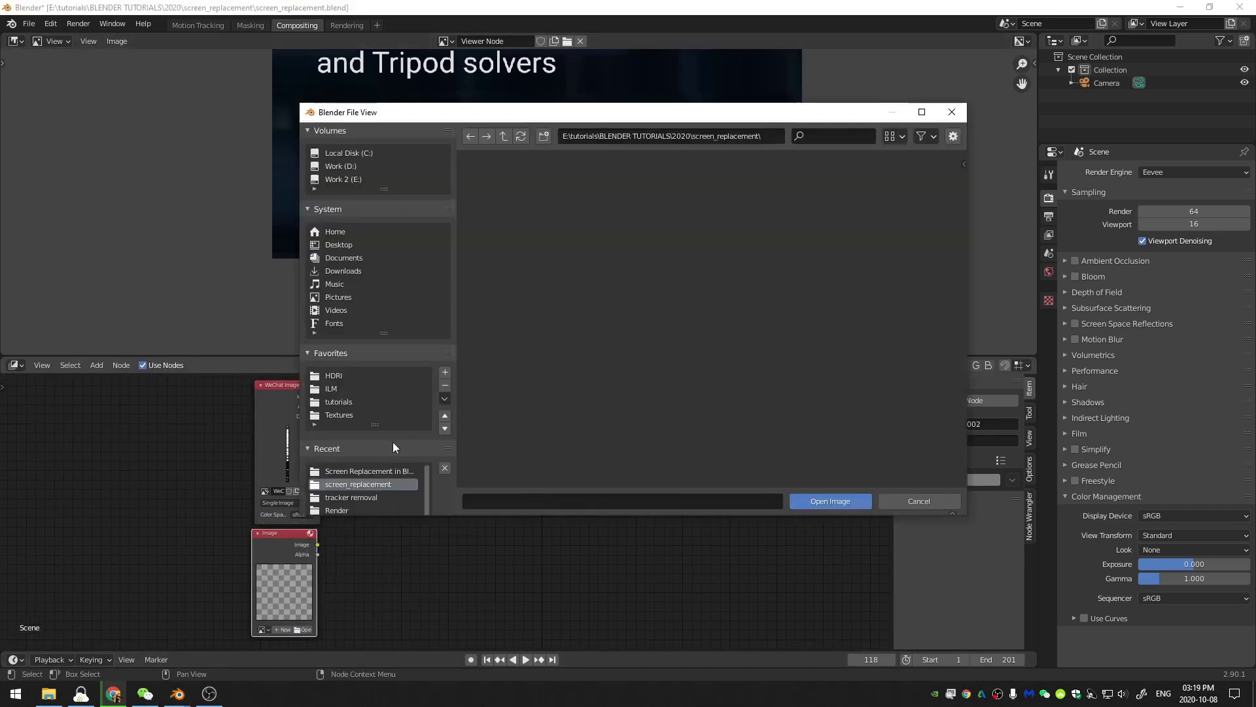
Compare the clock_buttons image with the website screenshot by previewing each Image node in the viewer
ctrl+shift+click(284, 576)
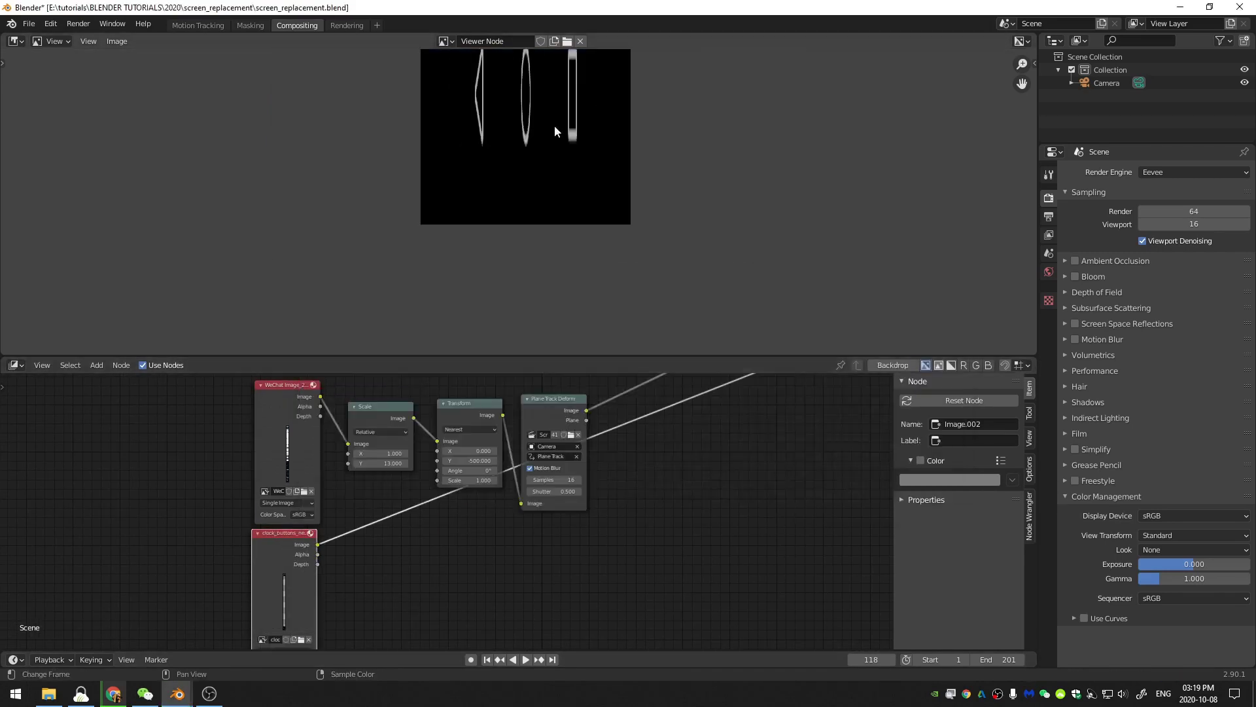
middle_drag(599, 60, 574, 196)
scroll(575, 196, down, 3)
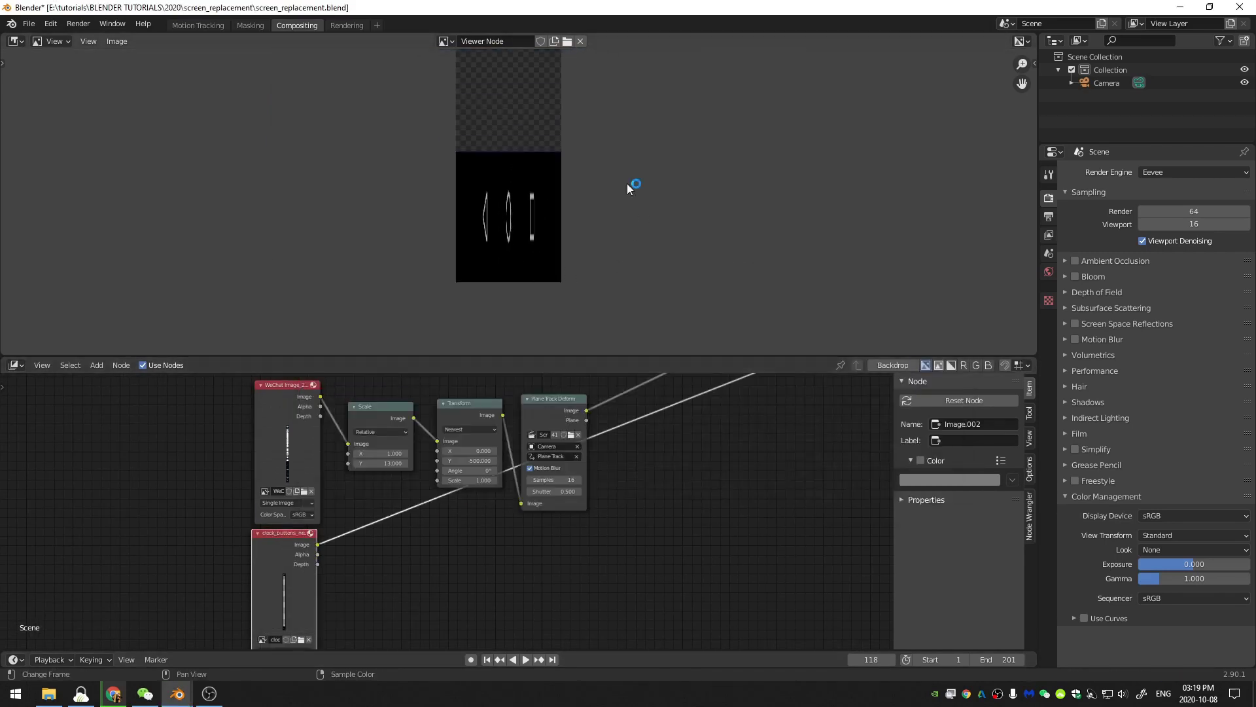
ctrl+shift+click(284, 407)
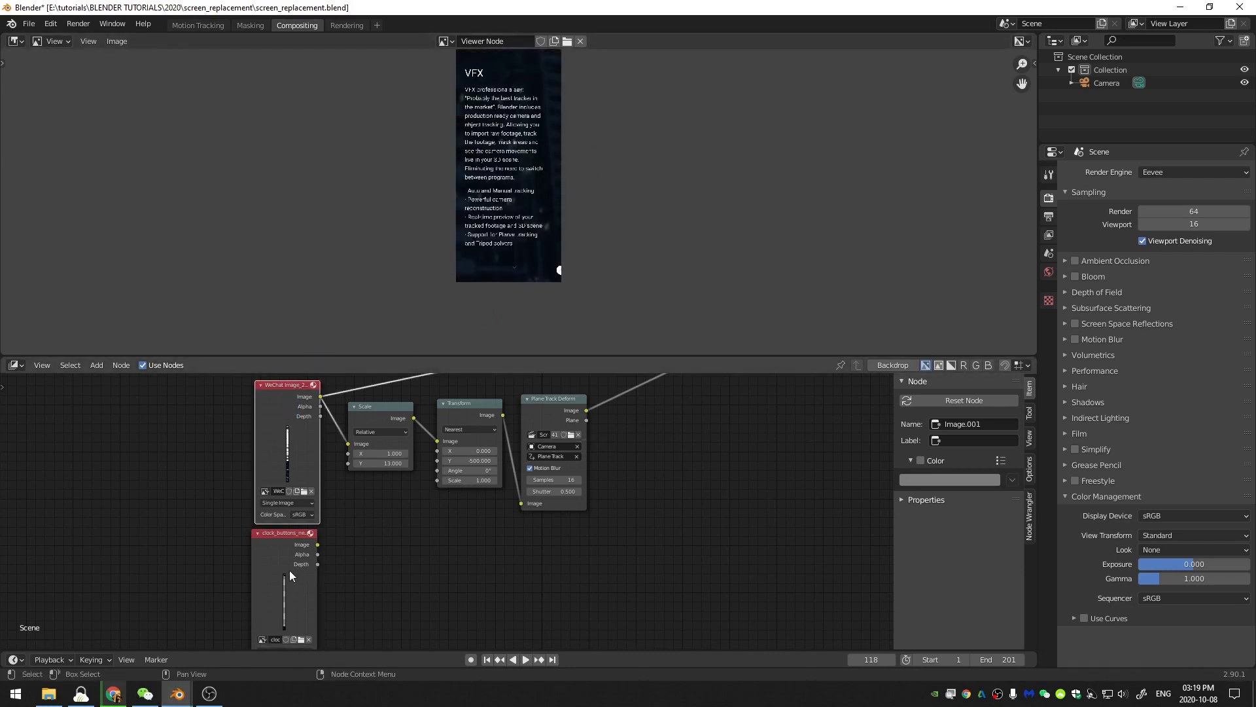
Insert an Alpha Over node between the Transform and Plane Track Deform nodes and straighten the neighbouring nodes' layout
ctrl+shift+click(285, 543)
middle_drag(398, 549, 384, 571)
key(shift+a)
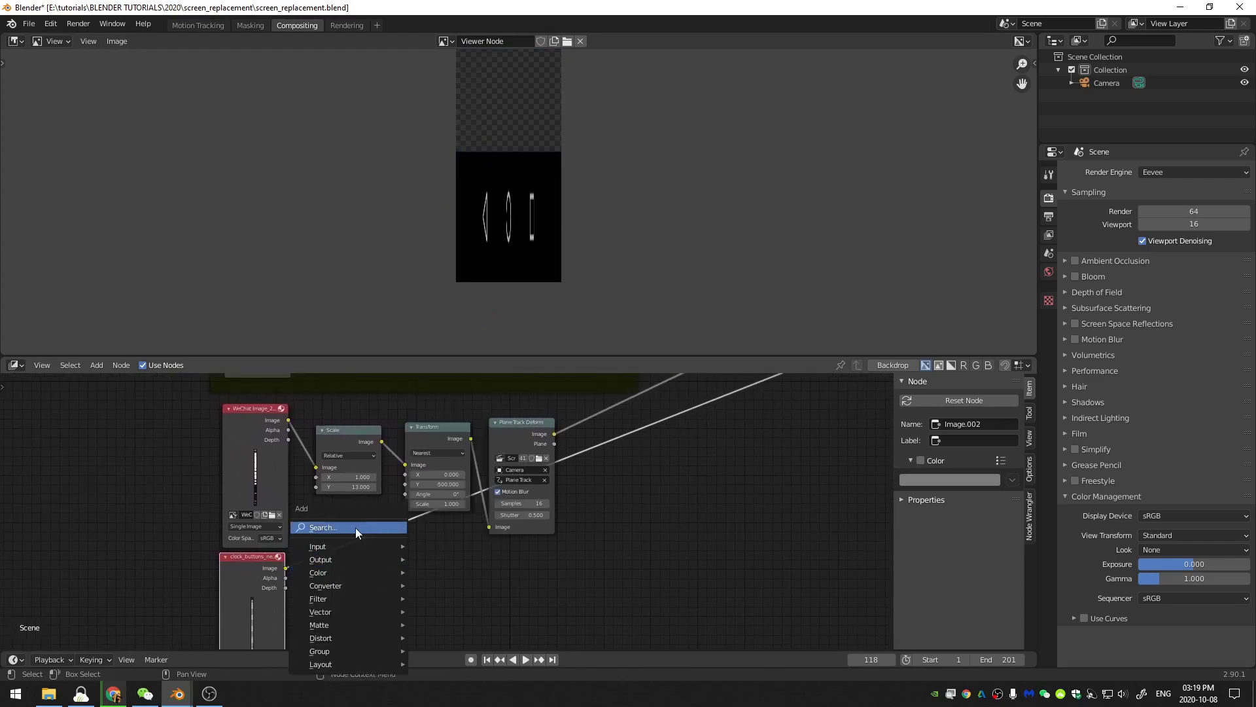
click(356, 528)
text(alph)
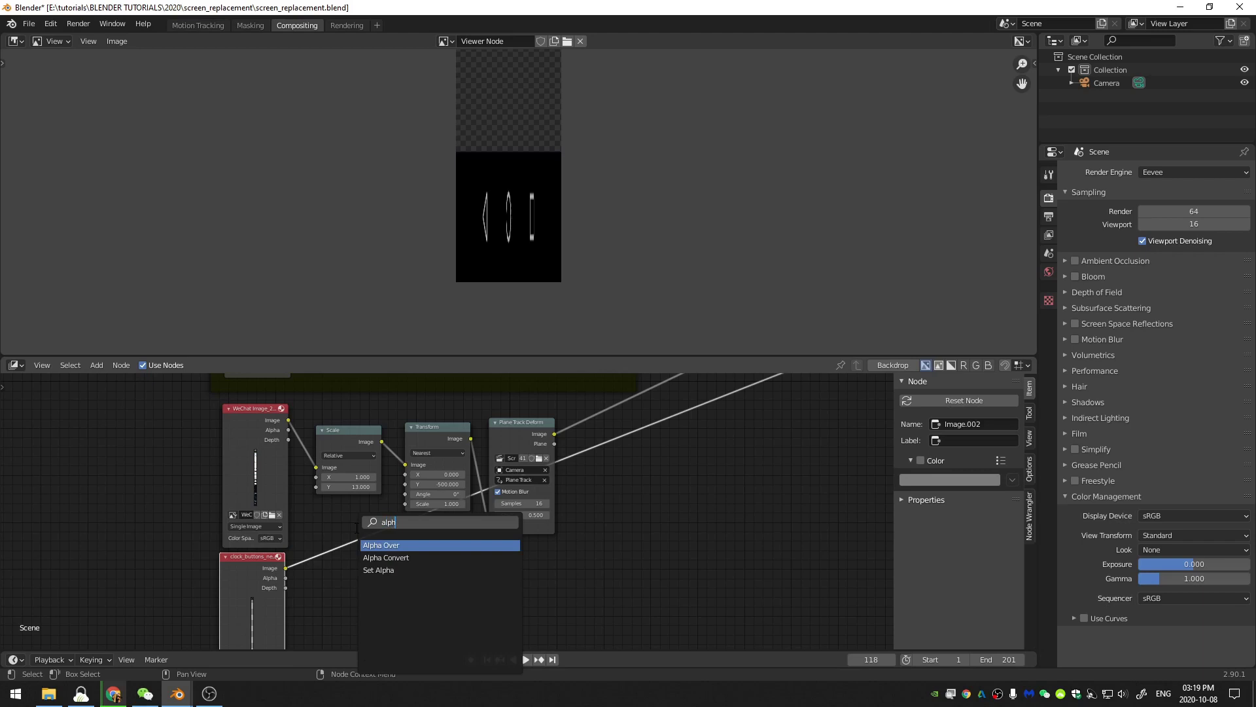
key(Return)
click(517, 458)
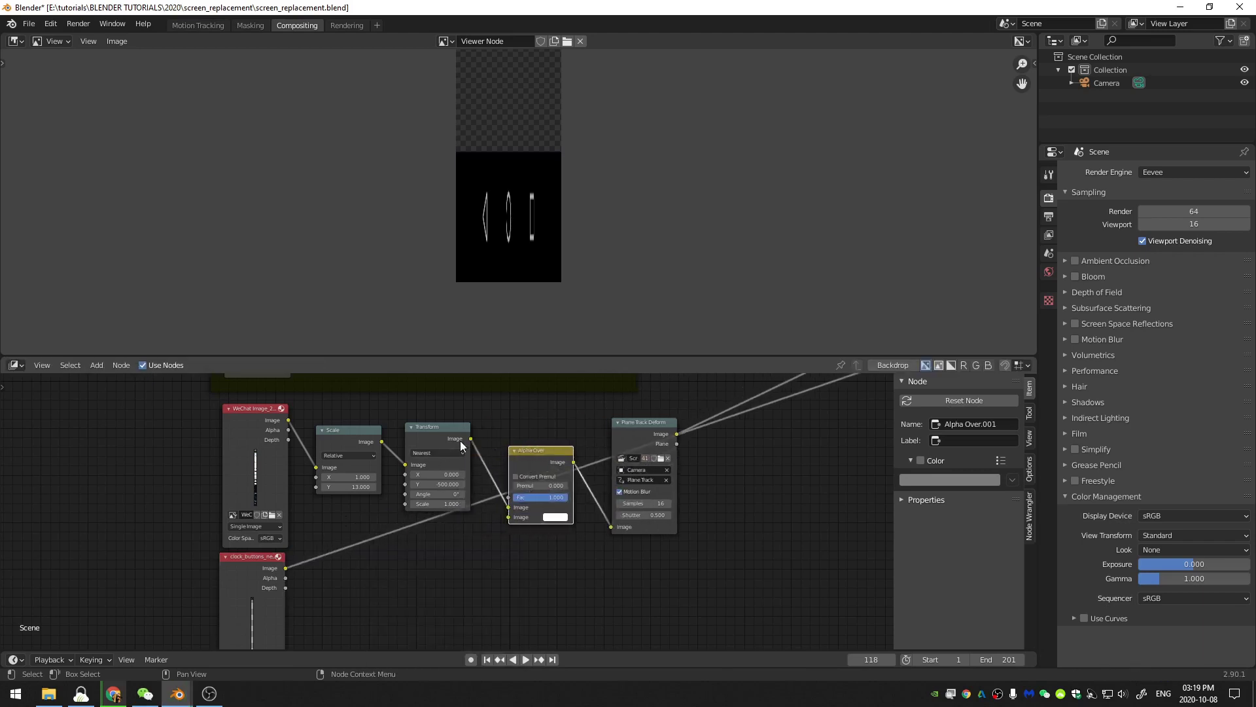
drag(662, 430, 661, 425)
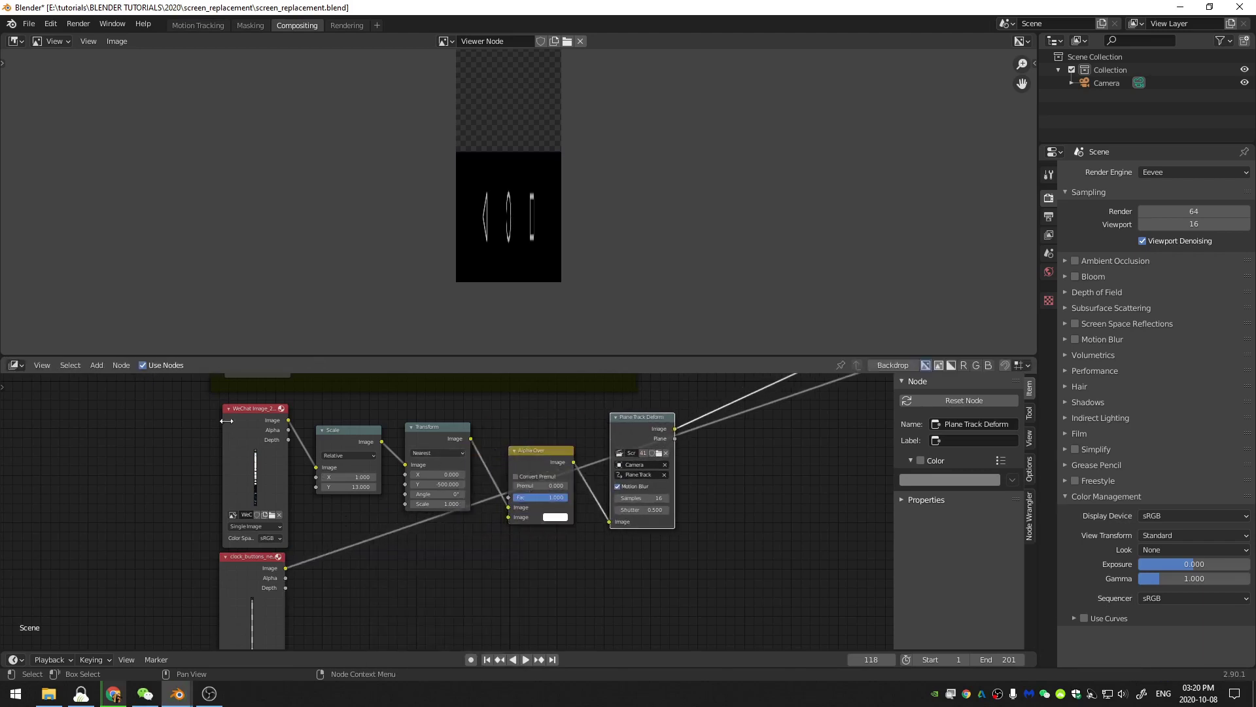
drag(441, 427, 444, 424)
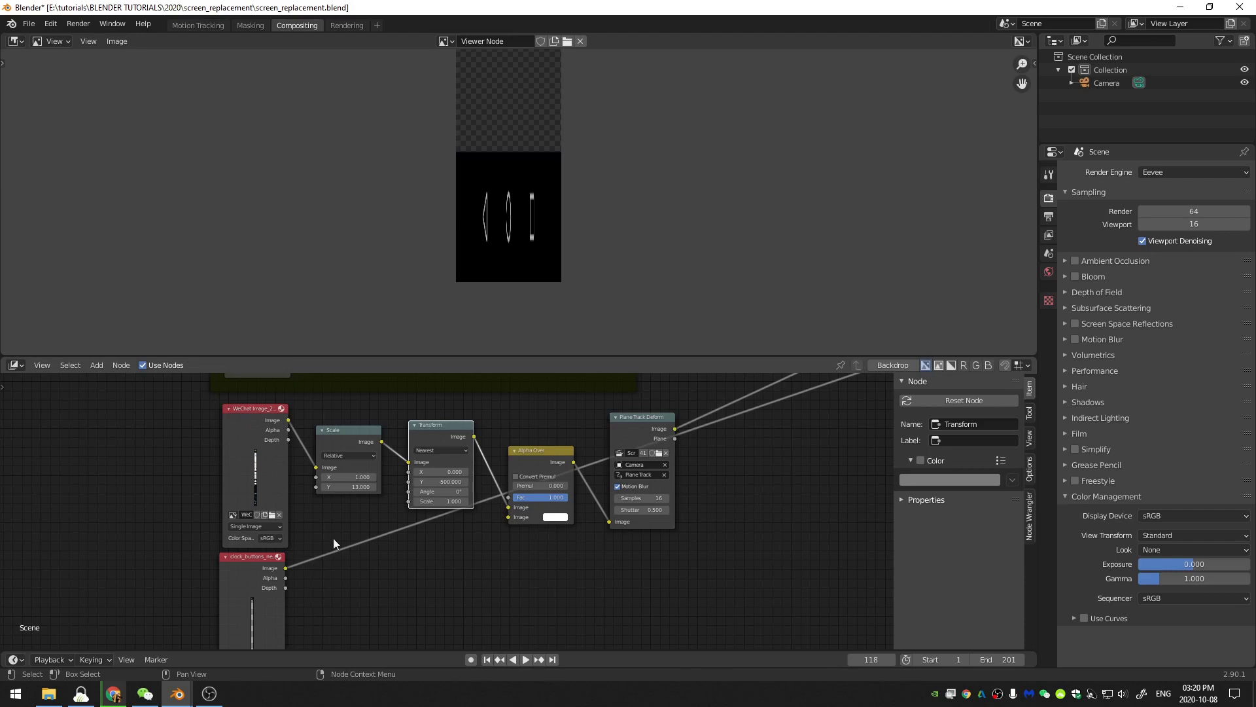
Connect the clock_buttons image to the new Alpha Over's second Image input and preview the Plane Track Deform output in the viewer
drag(285, 568, 513, 517)
middle_drag(644, 440, 536, 482)
middle_drag(662, 466, 714, 435)
drag(476, 456, 462, 432)
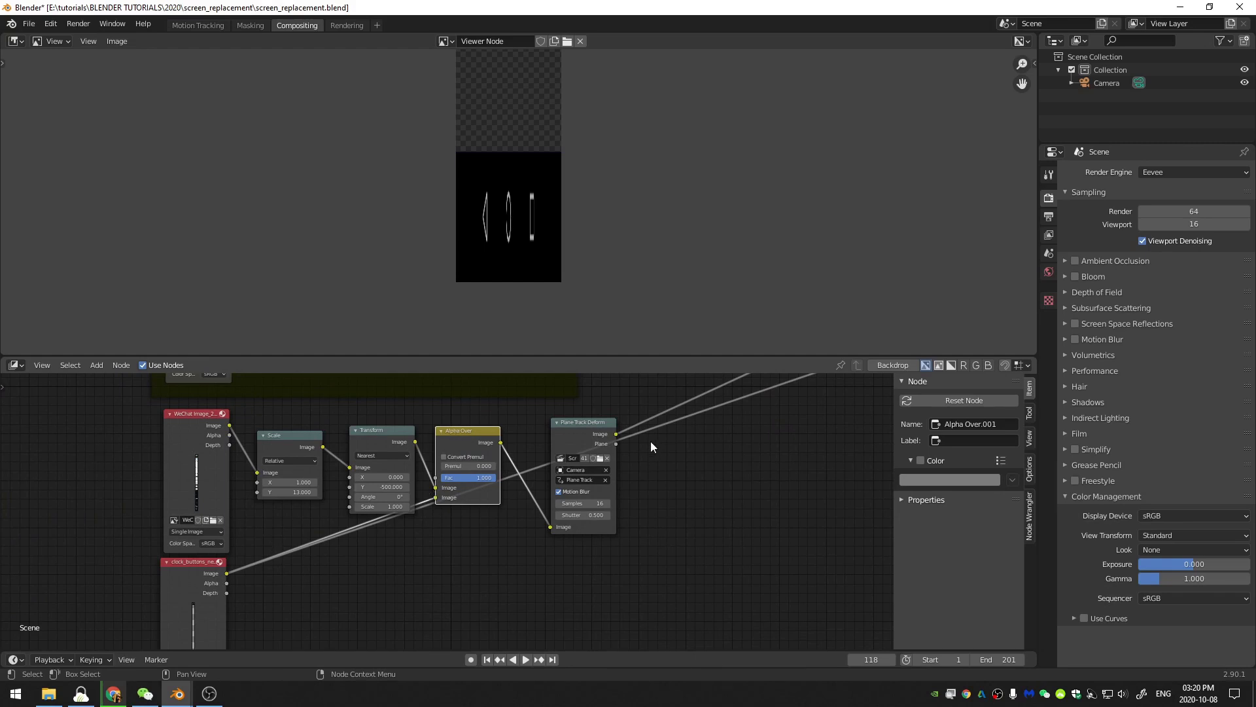
ctrl+shift+click(594, 422)
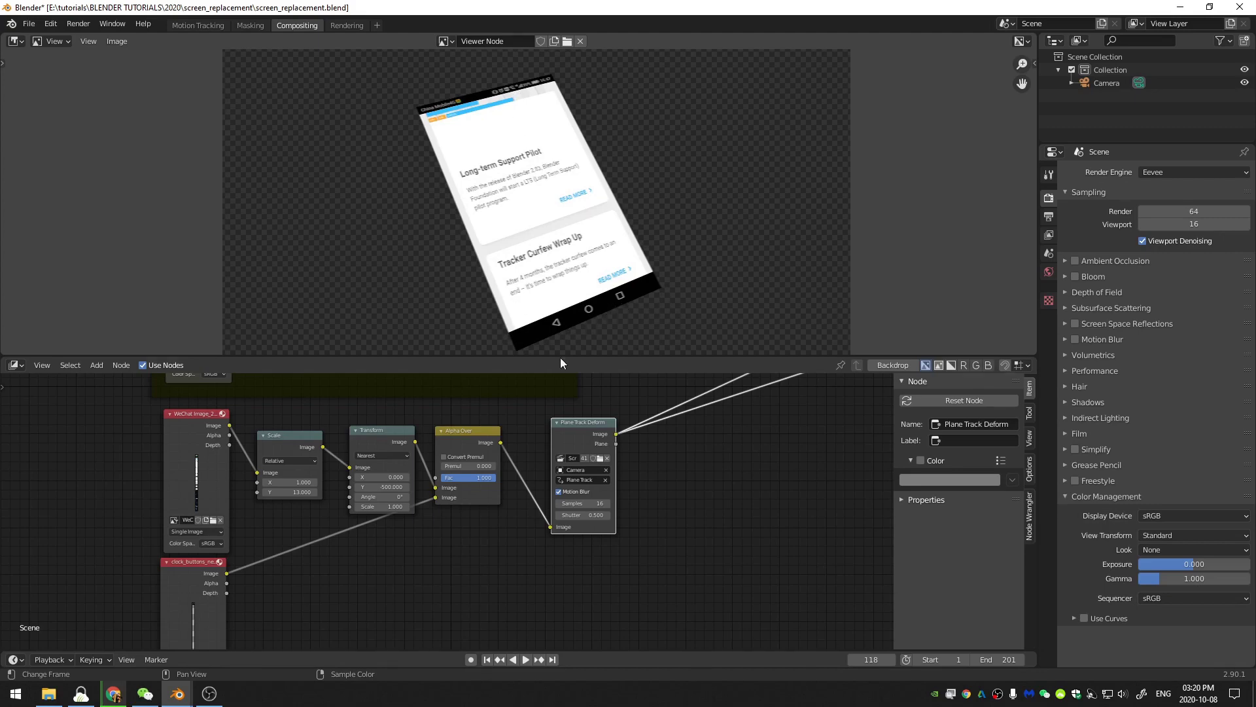
Set the Transform node's Y offset to -1000 to shift the website screenshot
scroll(706, 399, down, 3)
middle_drag(706, 399, 637, 426)
scroll(637, 426, up, 2)
click(293, 524)
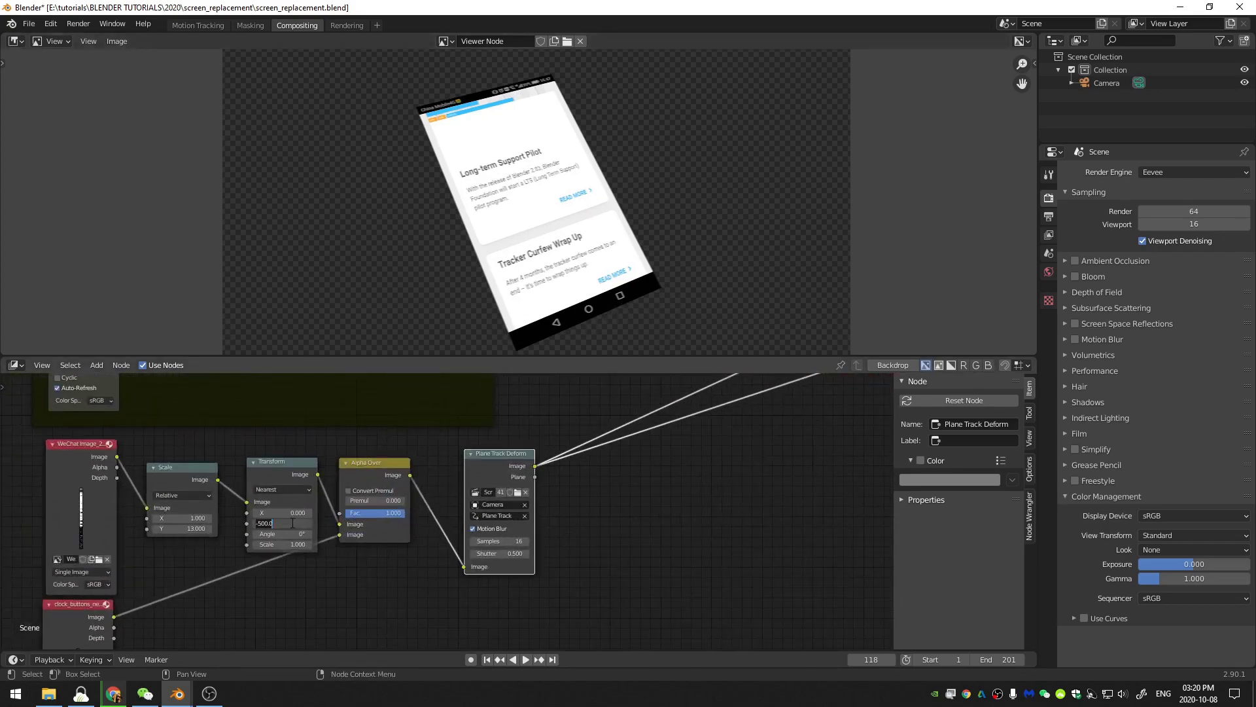
key(BackSpace)
text(-1000)
key(Return)
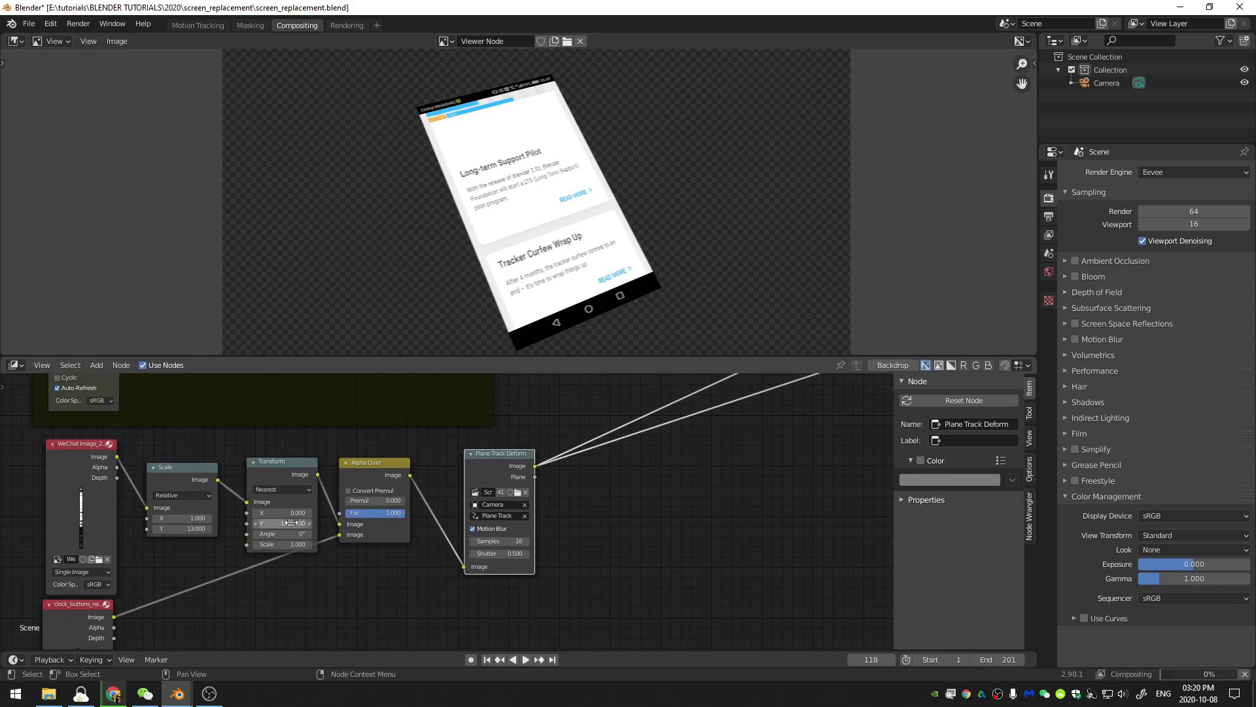
Move the clock_buttons Image node directly beneath the Transform node, beside the new Alpha Over node
mouse_move(391, 463)
mouse_down()
mouse_move(402, 486)
mouse_move(409, 475)
mouse_up()
middle_drag(141, 579, 286, 487)
drag(238, 518, 446, 479)
scroll(446, 479, down, 3)
middle_drag(772, 391, 681, 399)
middle_drag(103, 581, 140, 555)
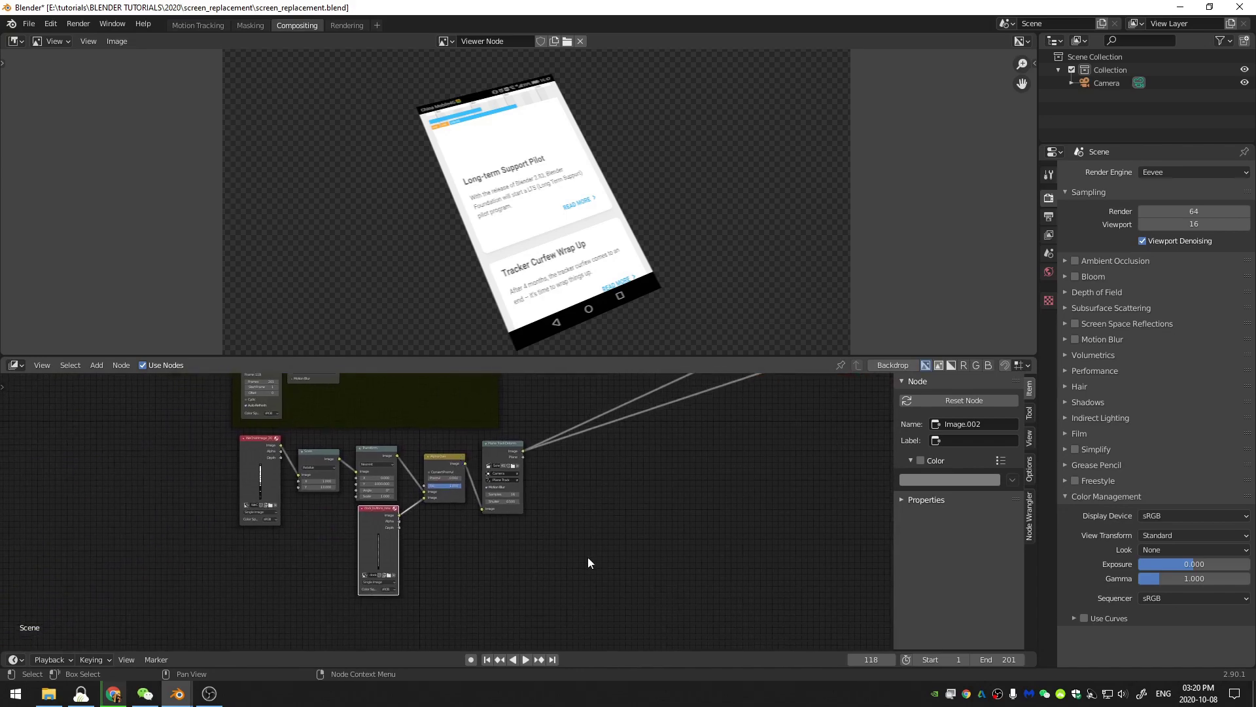
Move the Render Nodes frame farther away from the final Alpha Over node to make room for another node
middle_drag(587, 556, 468, 418)
middle_drag(444, 477, 400, 569)
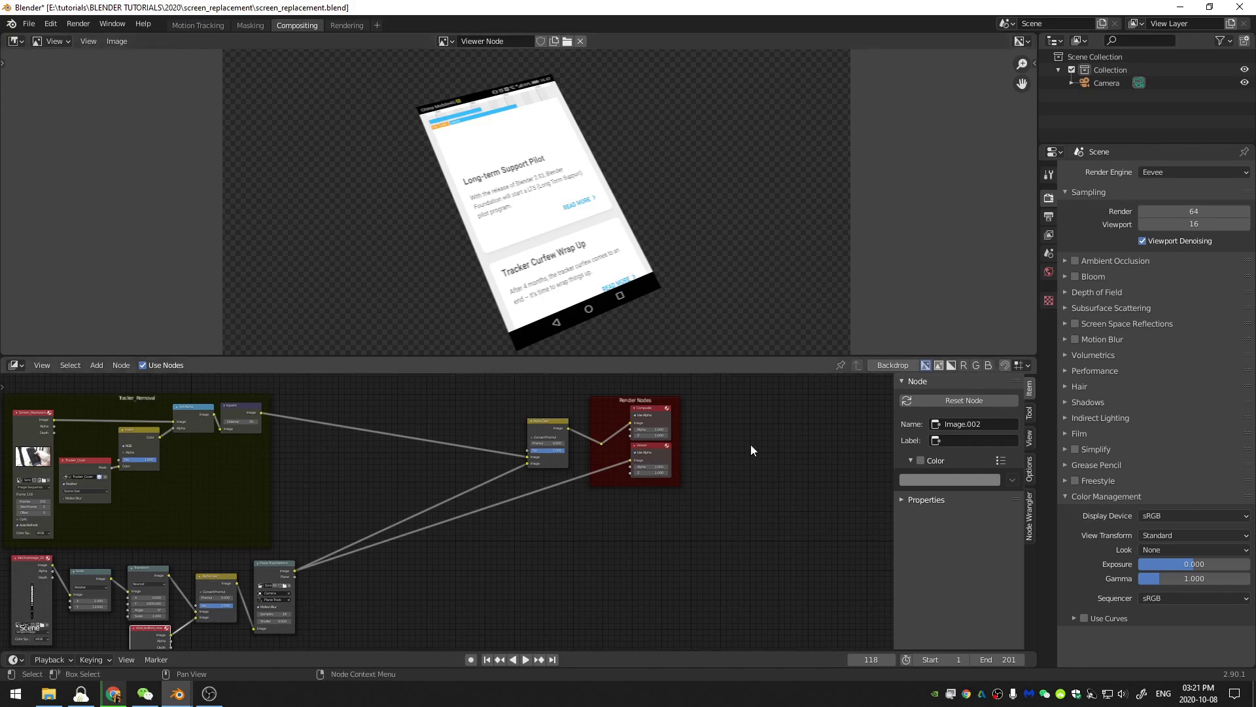
drag(748, 537, 805, 392)
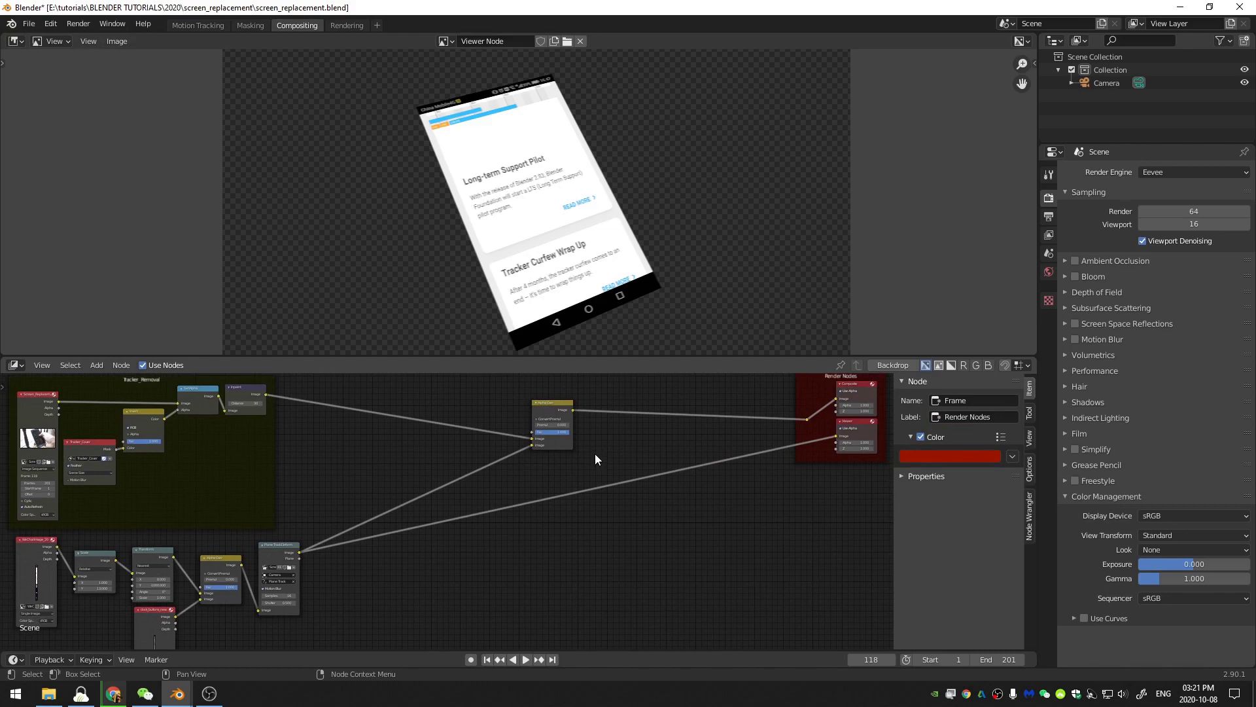
Insert a Mix node between the final Alpha Over node and the Render Nodes frame
key(shift+a)
click(601, 442)
text(mix)
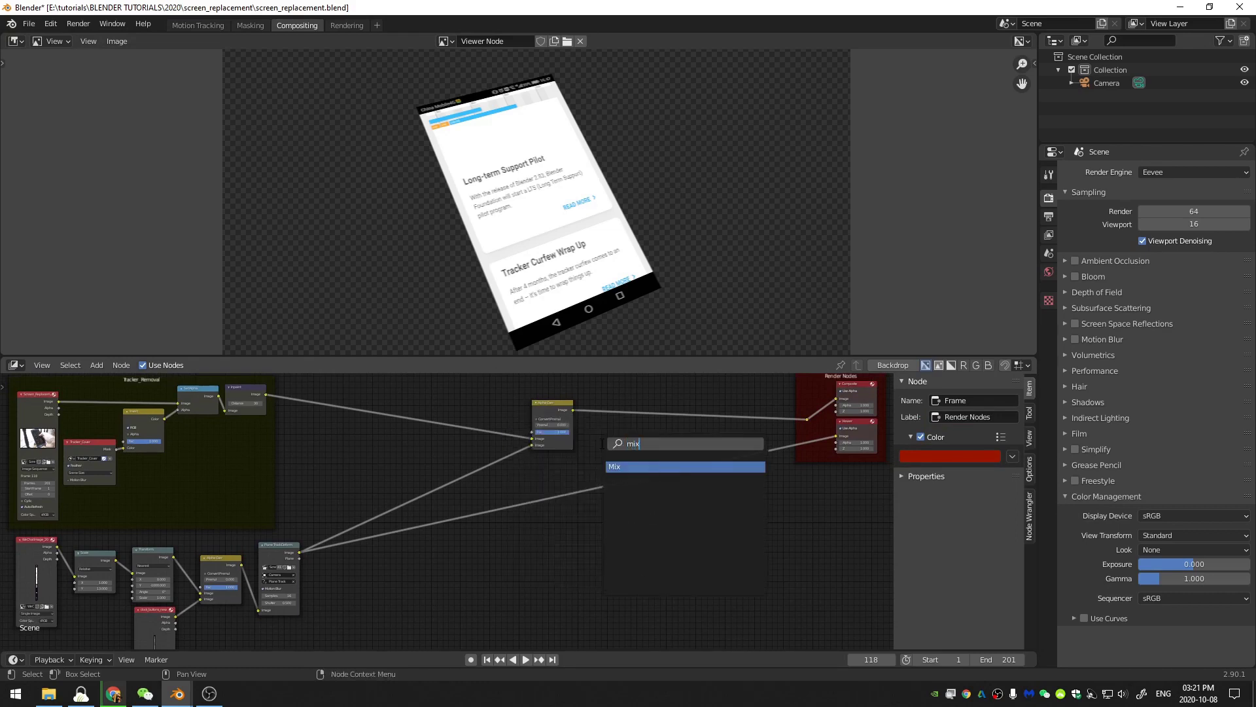
key(Return)
click(642, 407)
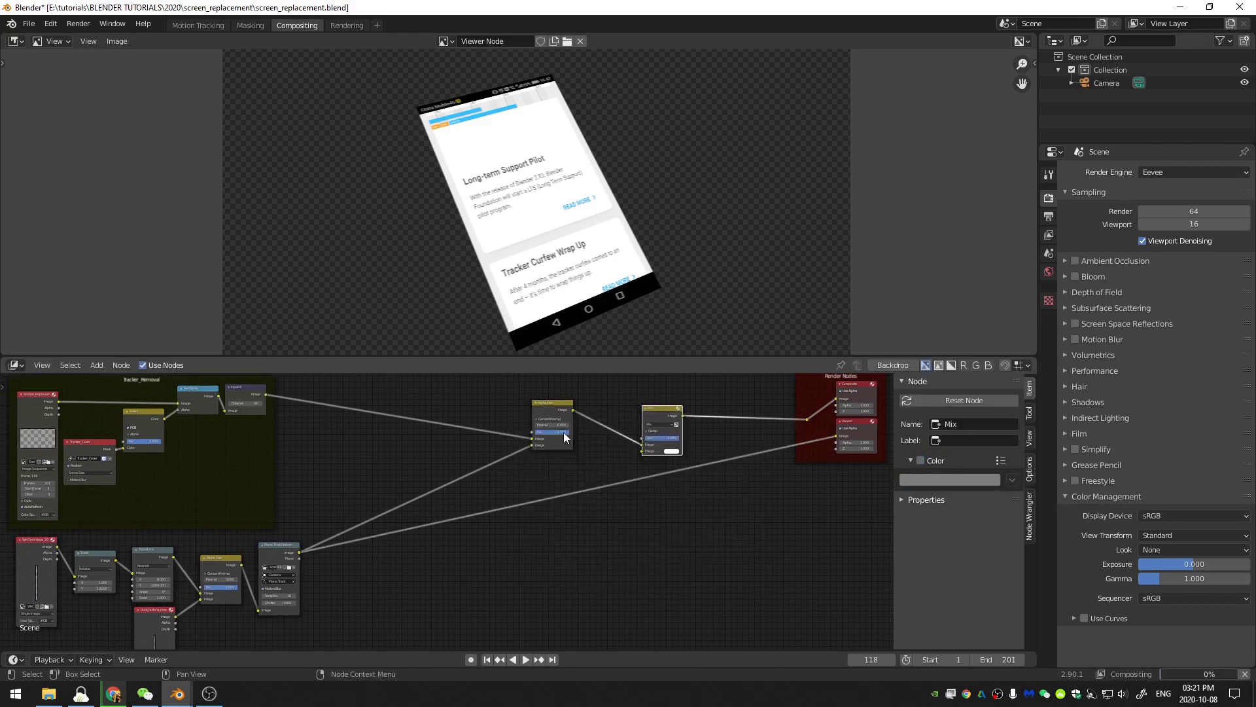
drag(554, 406, 547, 403)
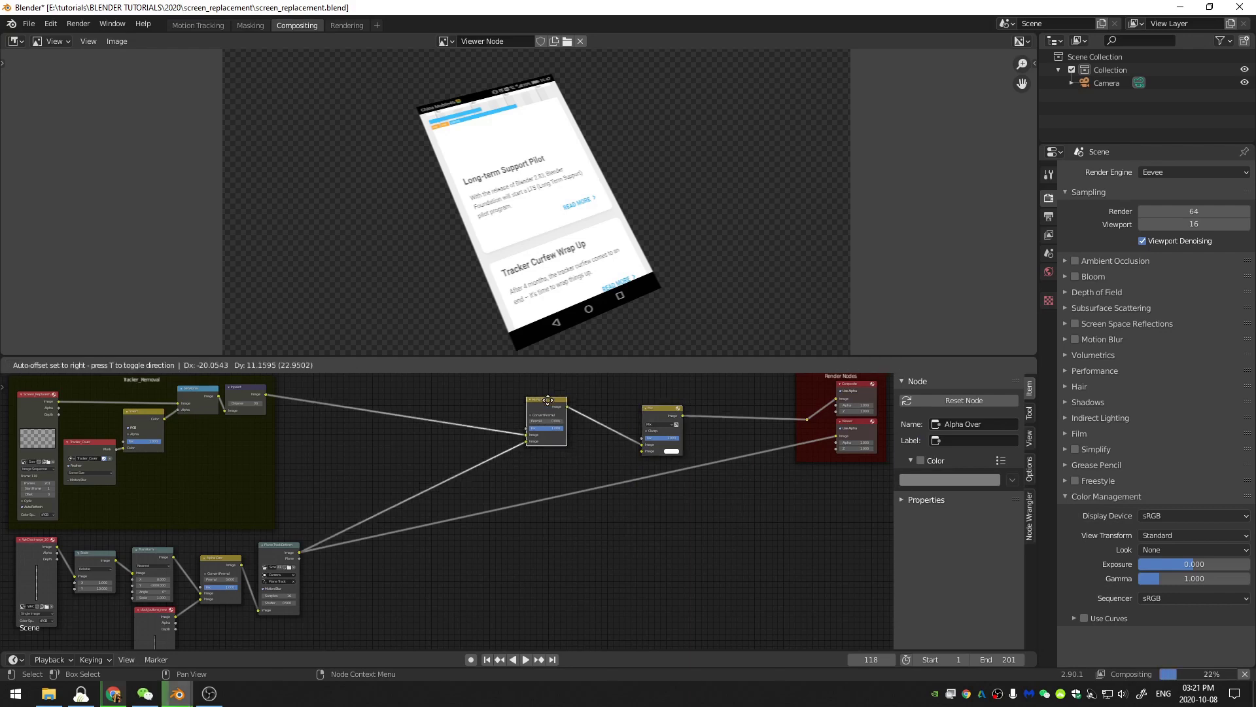
Route the final reroute to the viewer and connect the Inpaint output to the Mix node's second Image input
ctrl+shift+click(808, 418)
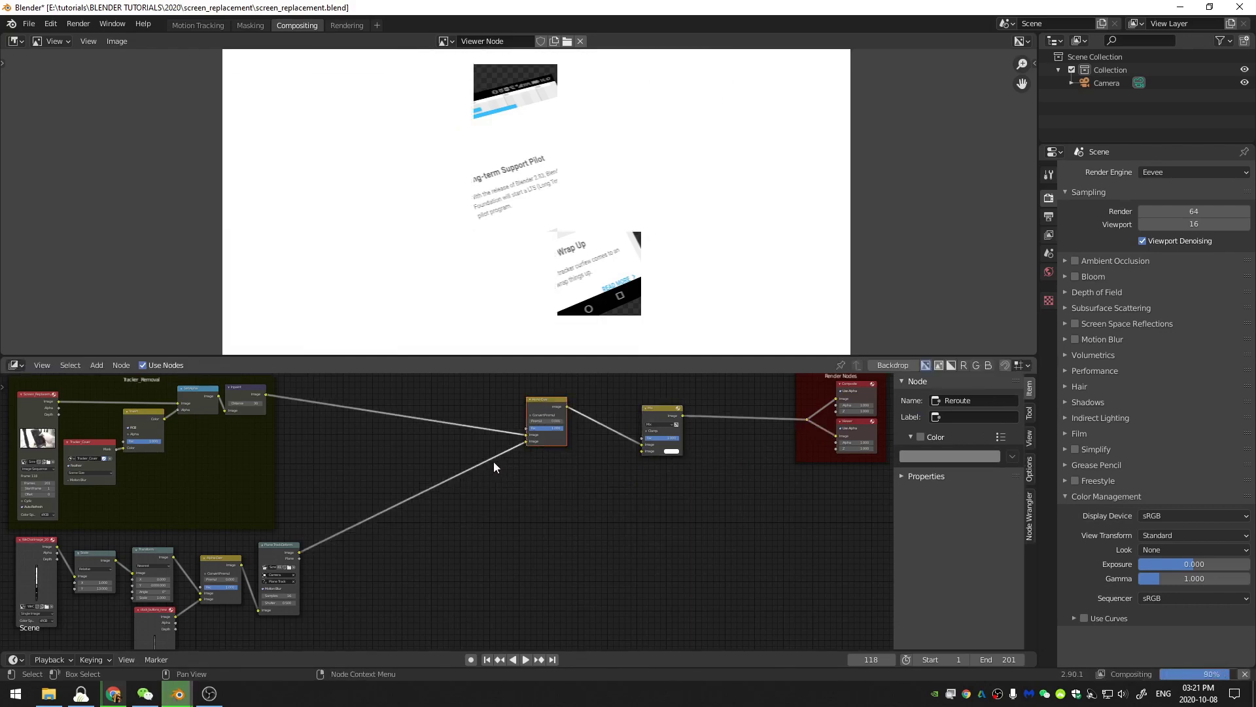
click(258, 395)
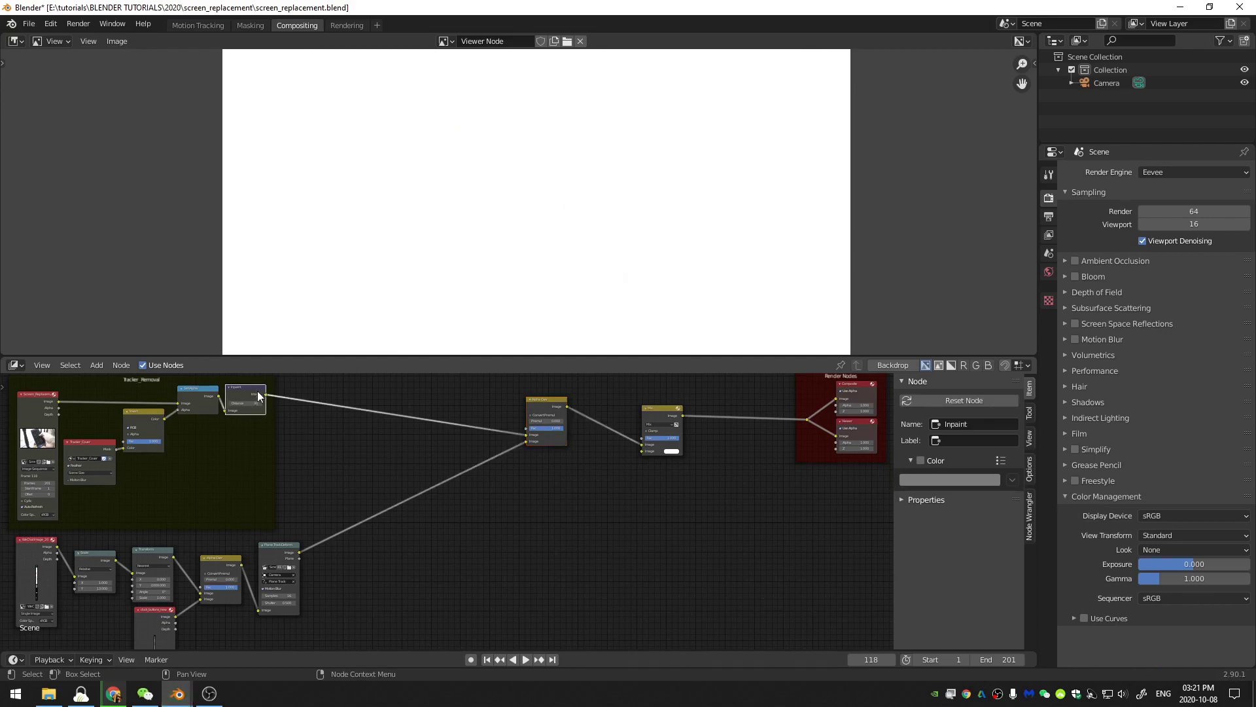
drag(265, 394, 641, 452)
click(647, 453)
key(KP_Decimal)
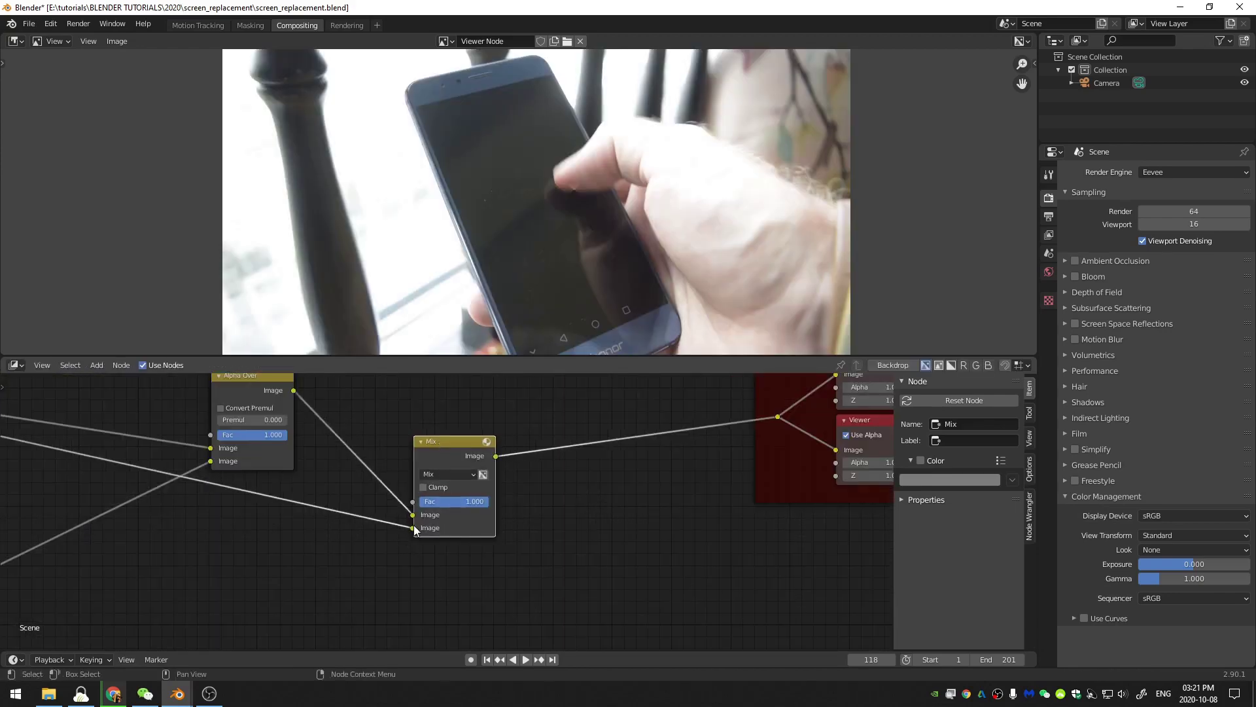
Set the Mix node's blending mode to Add and examine the phone screen and navigation buttons up close
click(450, 476)
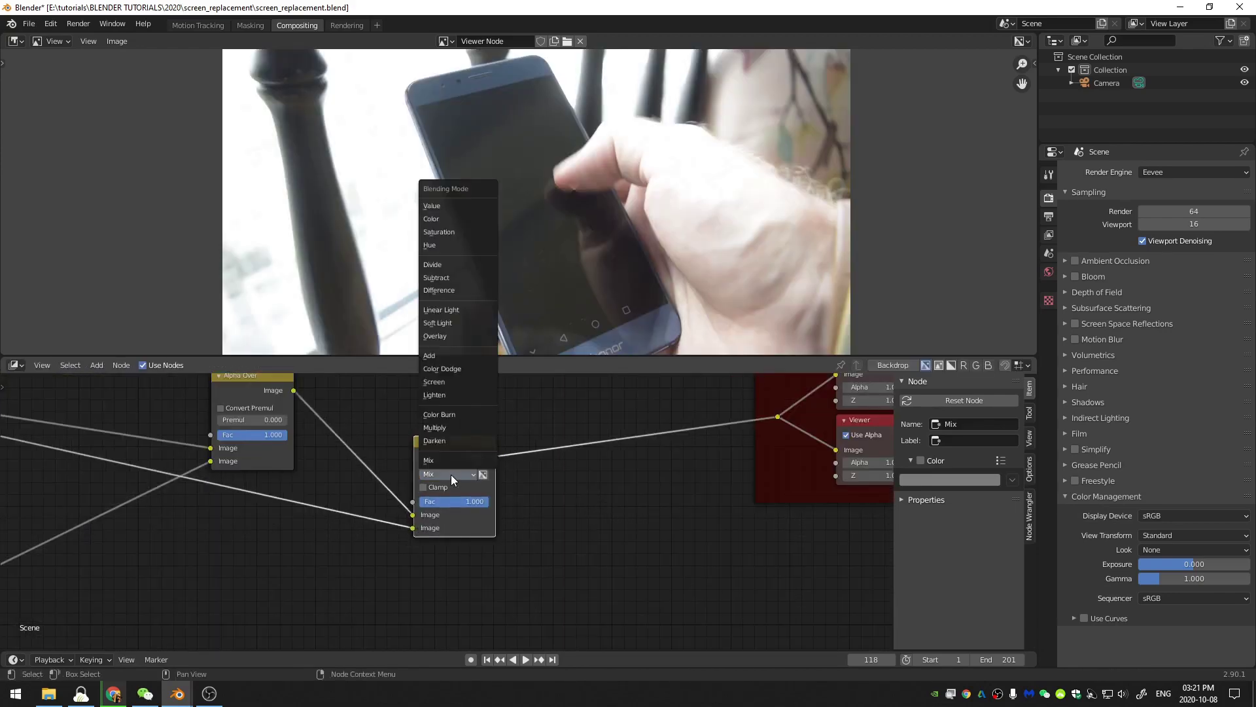
click(439, 359)
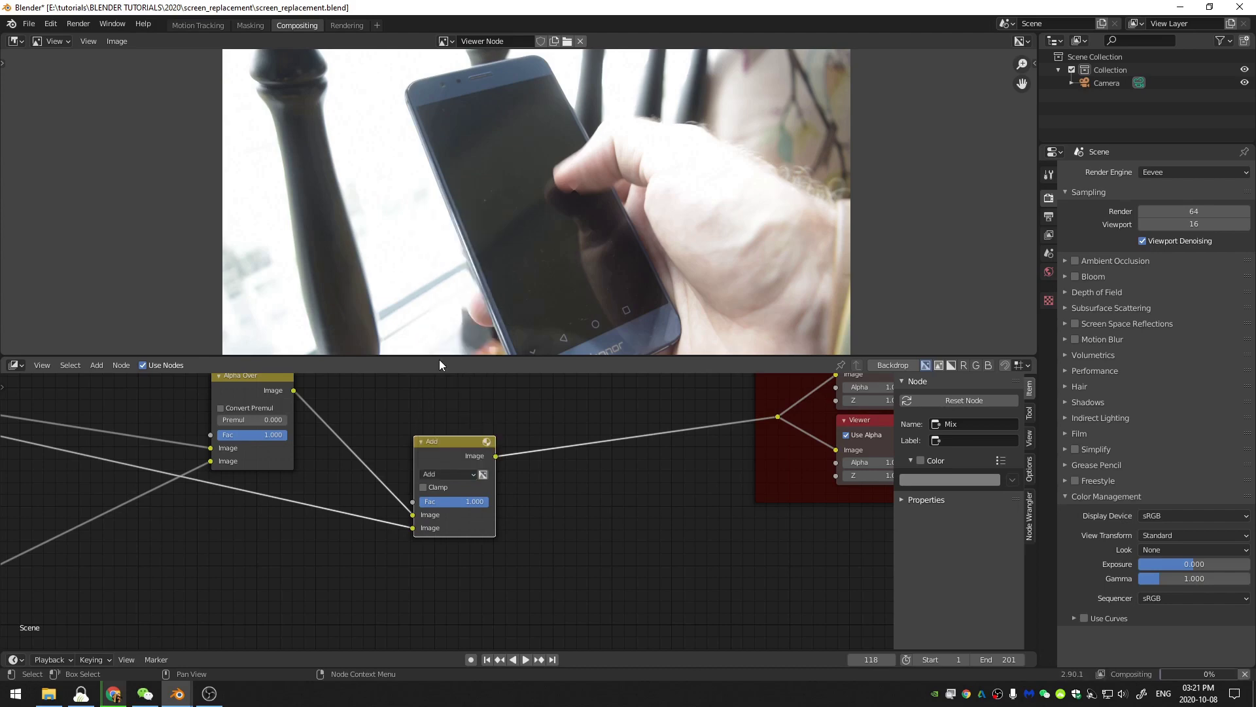
scroll(654, 222, up, 1)
scroll(630, 174, up, 3)
middle_drag(654, 237, 606, 203)
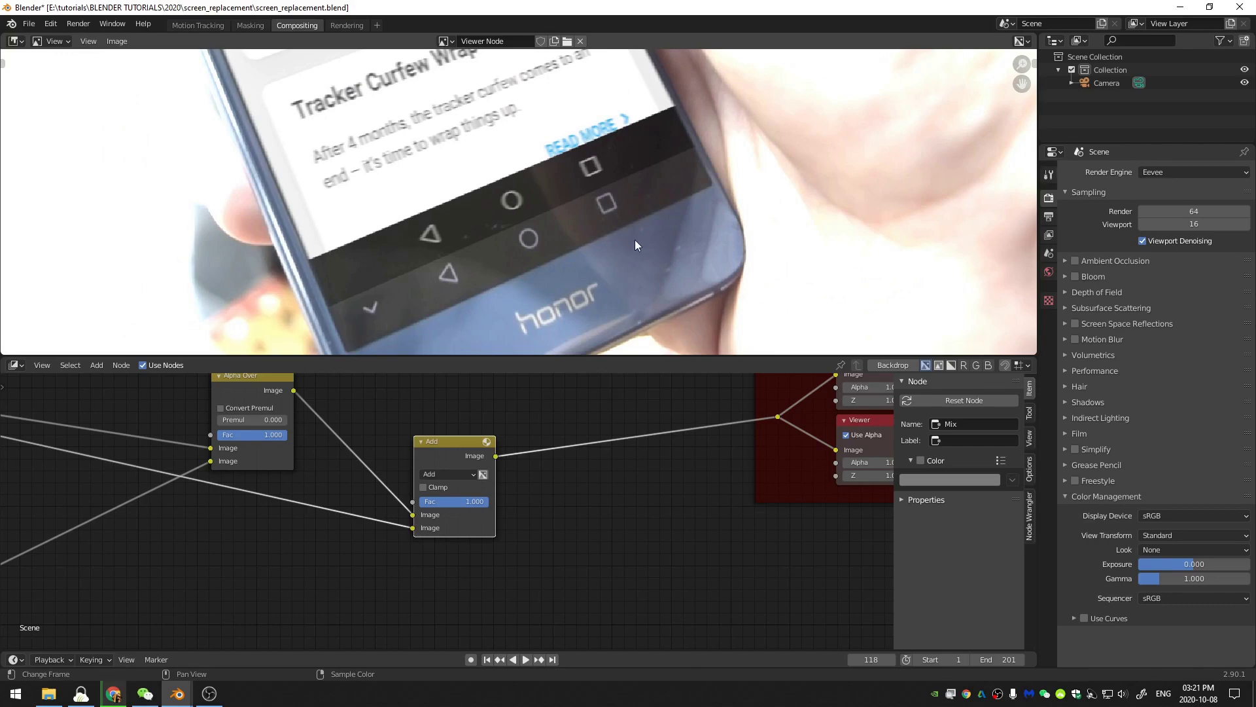
middle_drag(626, 127, 642, 188)
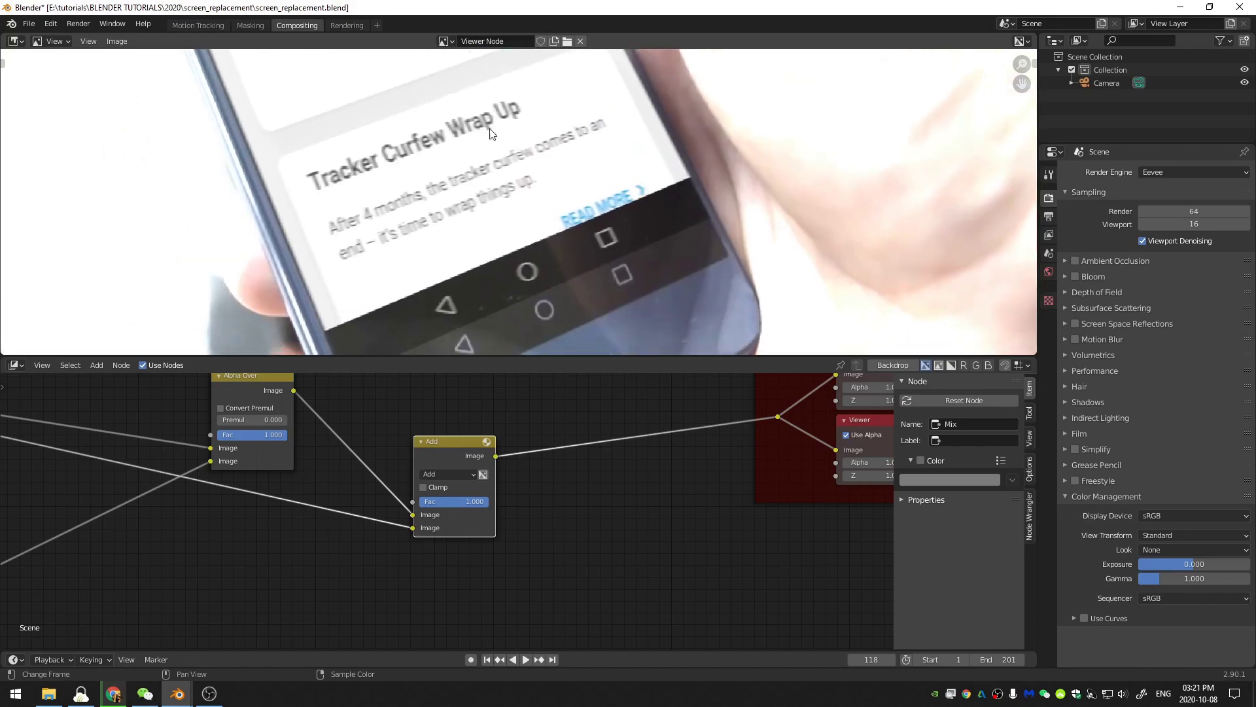
middle_drag(494, 134, 562, 249)
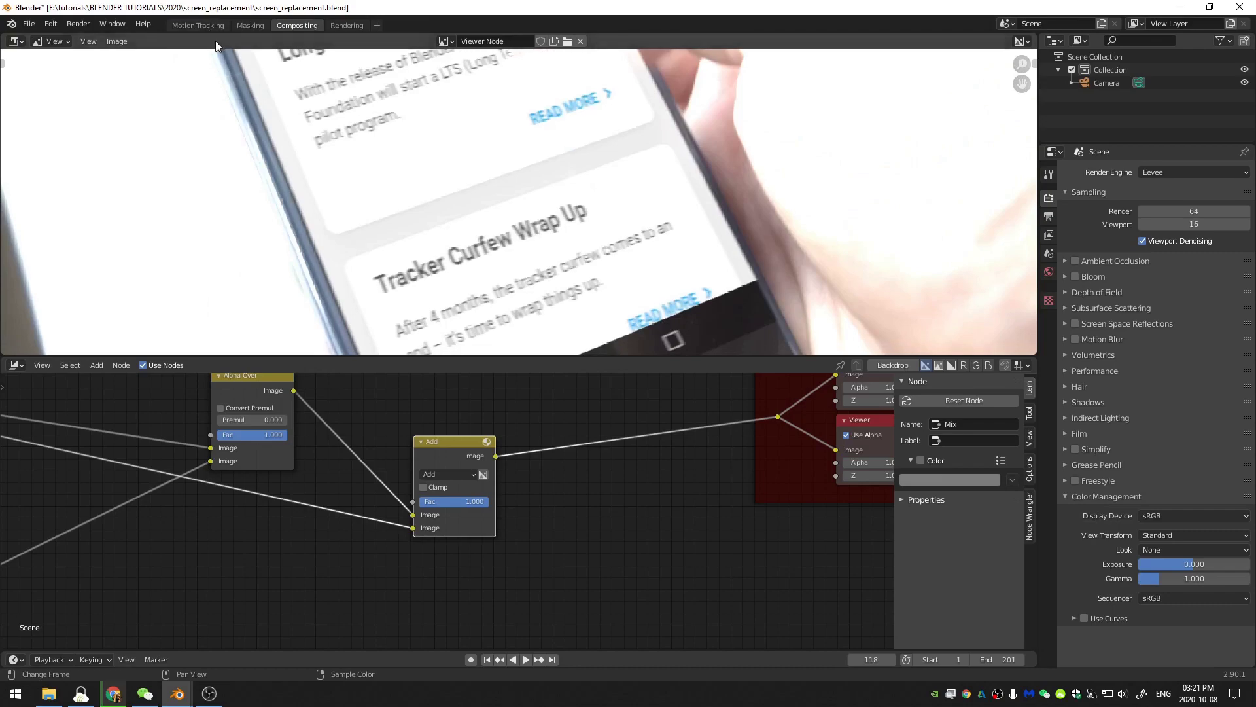
Examine the plane track's lower edge against the phone's navigation buttons in the Motion Tracking workspace
click(199, 25)
scroll(517, 243, up, 2)
scroll(490, 334, up, 3)
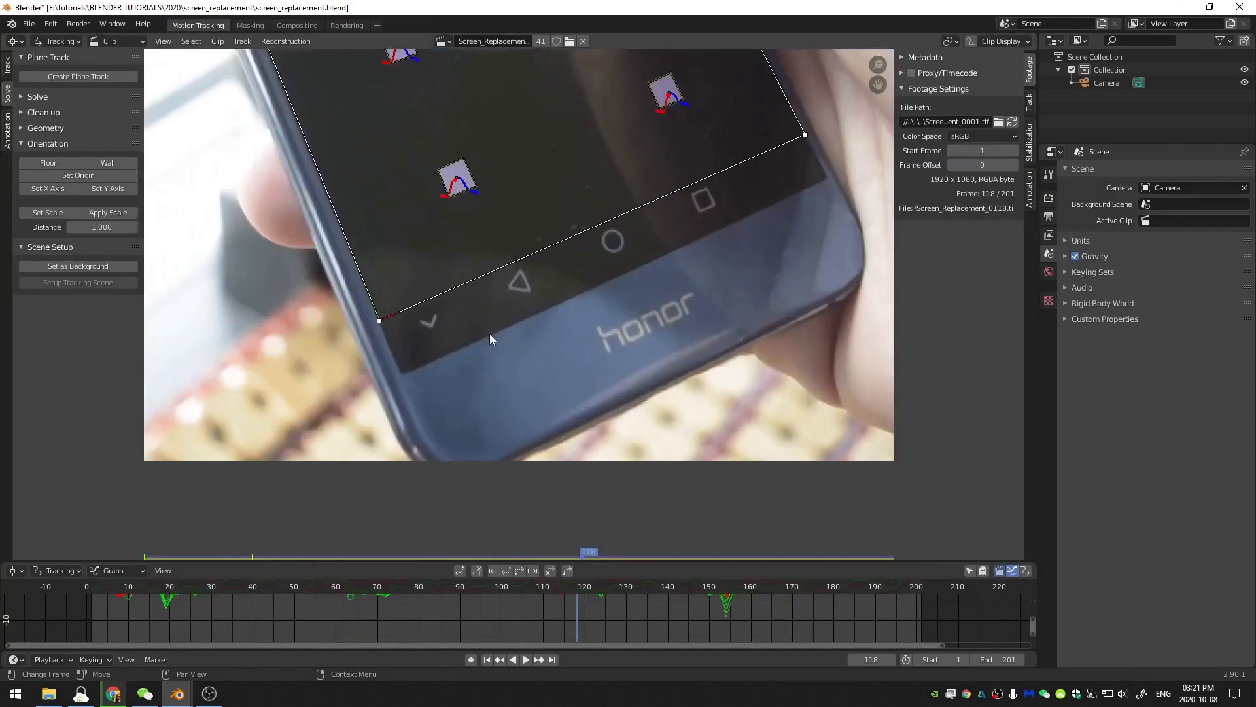
scroll(333, 334, up, 2)
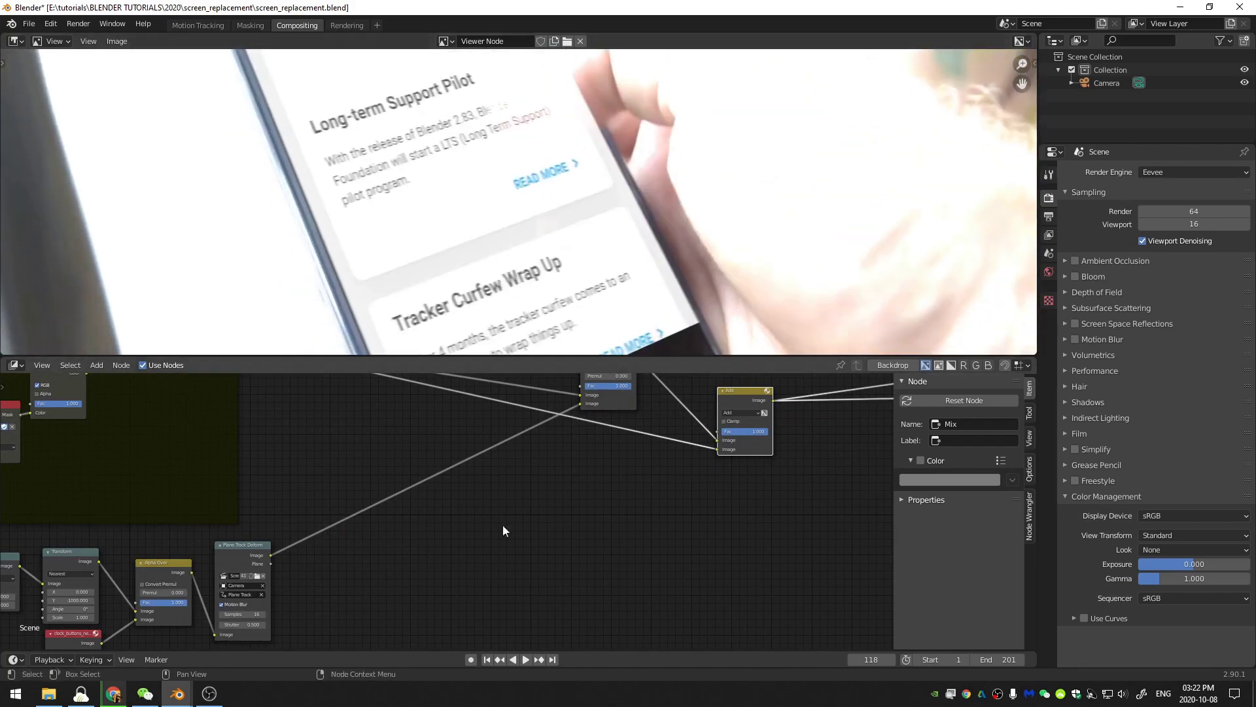
Insert a Color Correction node between the clock_buttons Alpha Over and Plane Track Deform nodes, and tidy the surrounding nodes
key(shift+a)
click(520, 506)
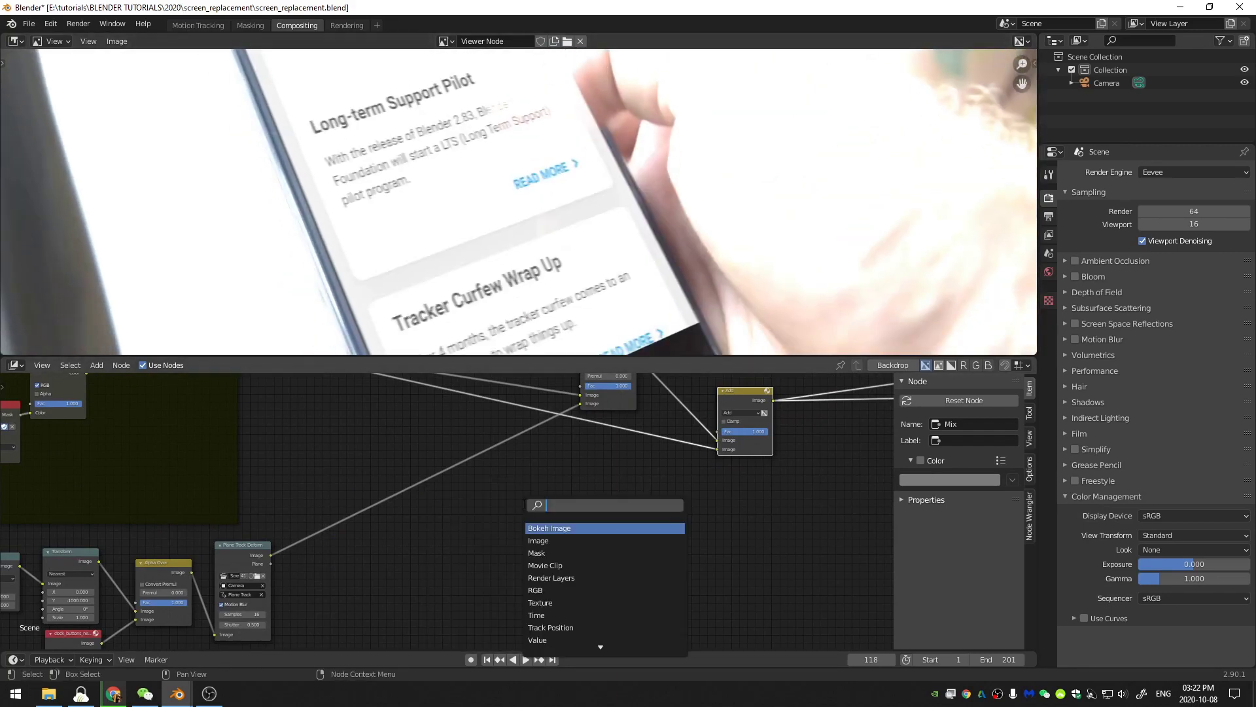
text(colo)
click(544, 541)
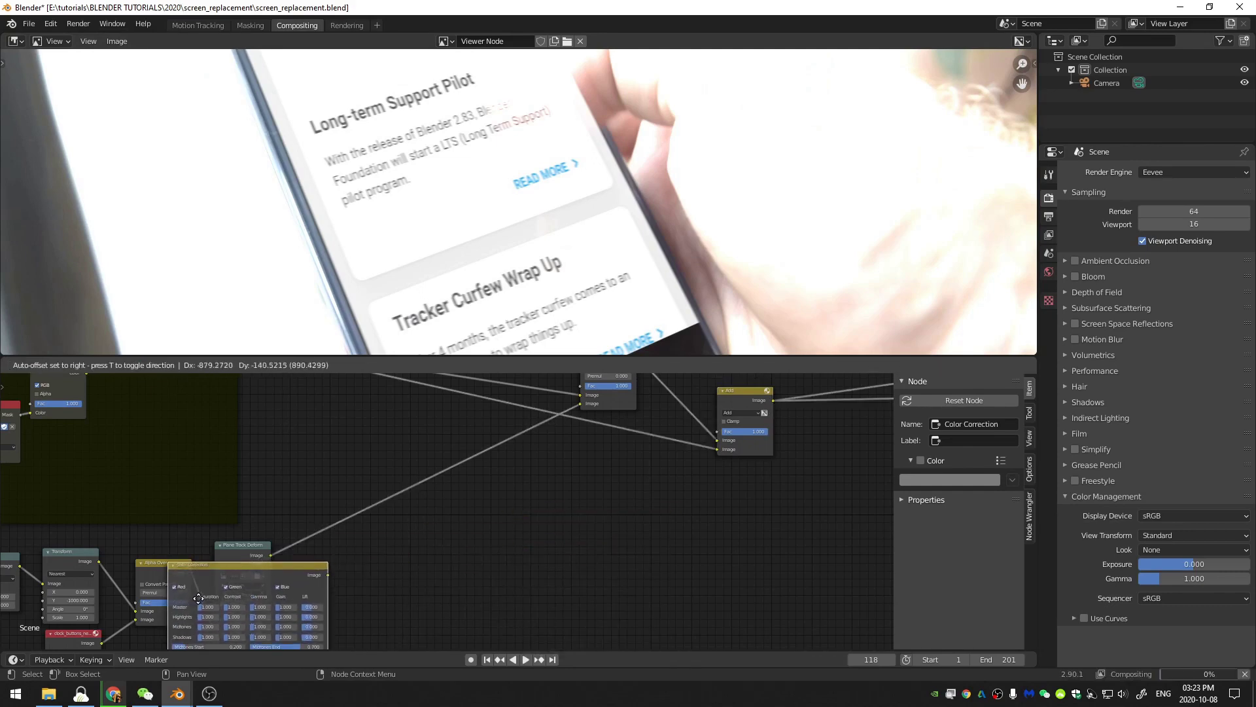
click(200, 600)
middle_drag(367, 614, 481, 515)
drag(277, 466, 277, 461)
drag(556, 441, 540, 448)
Set the Color Correction node's Master Gain to 0.8 and examine the brightness of the website on the phone screen
scroll(447, 512, up, 8)
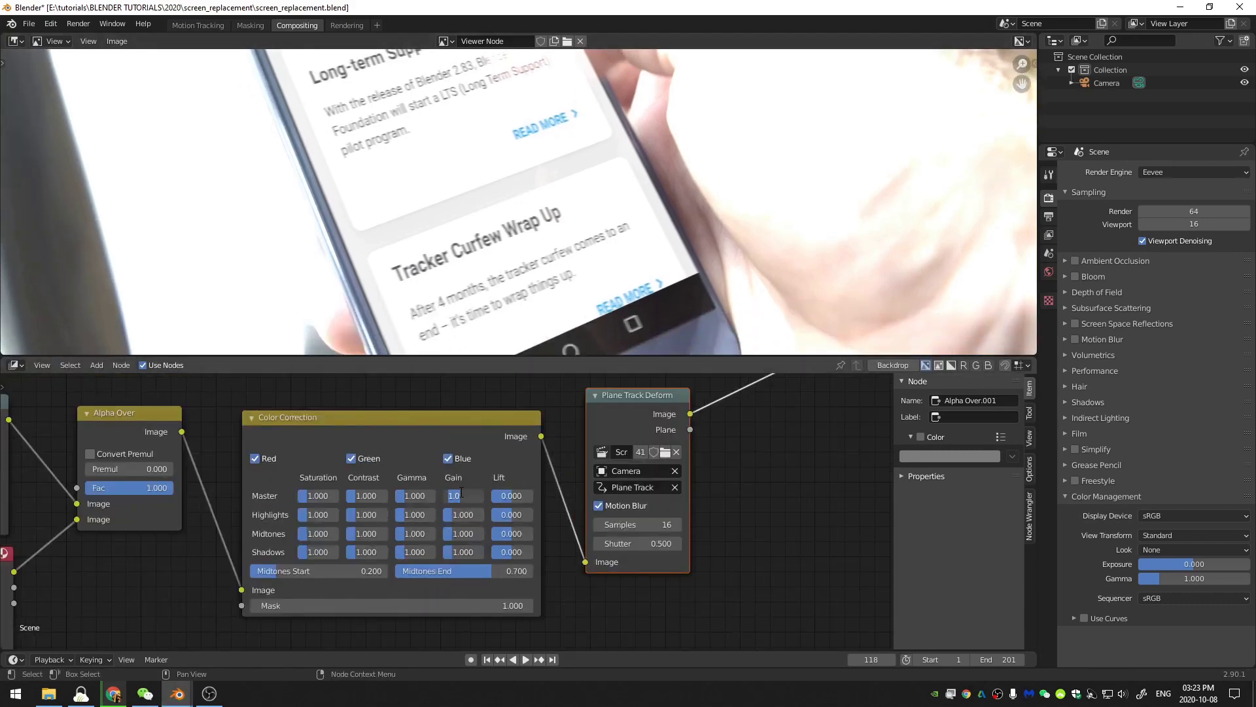
text(0.8)
key(Return)
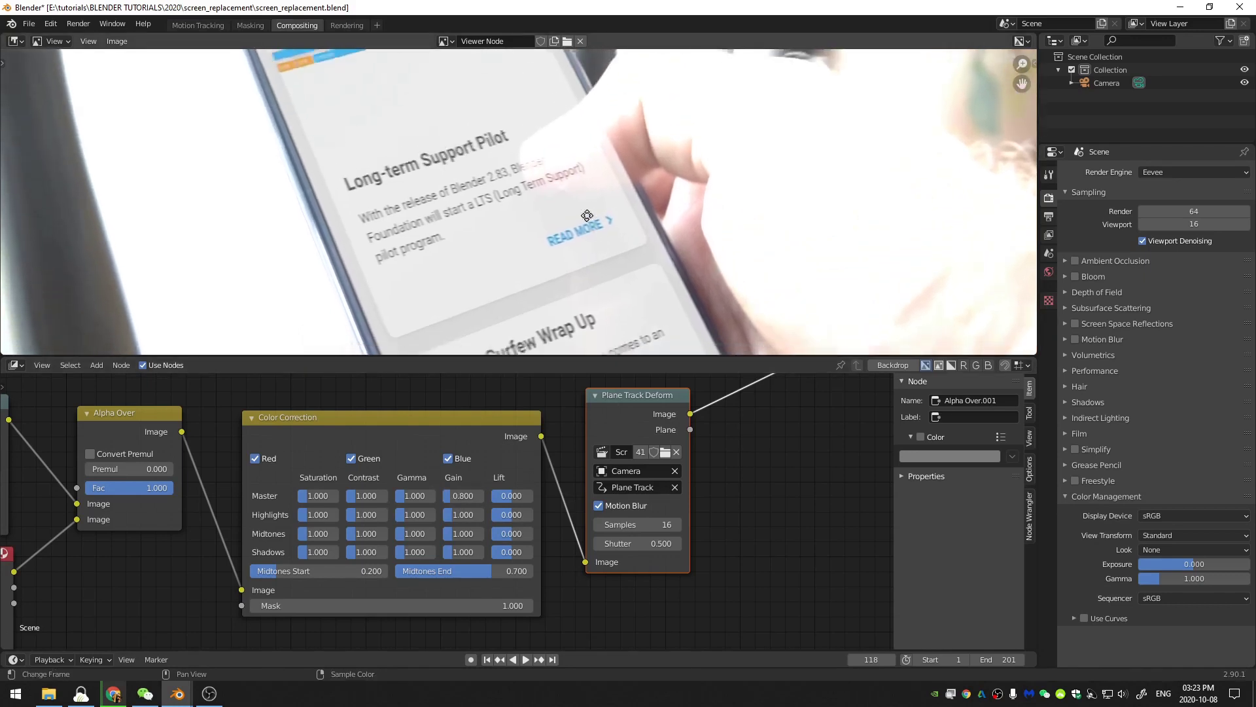
middle_drag(587, 215, 576, 125)
middle_drag(594, 241, 584, 201)
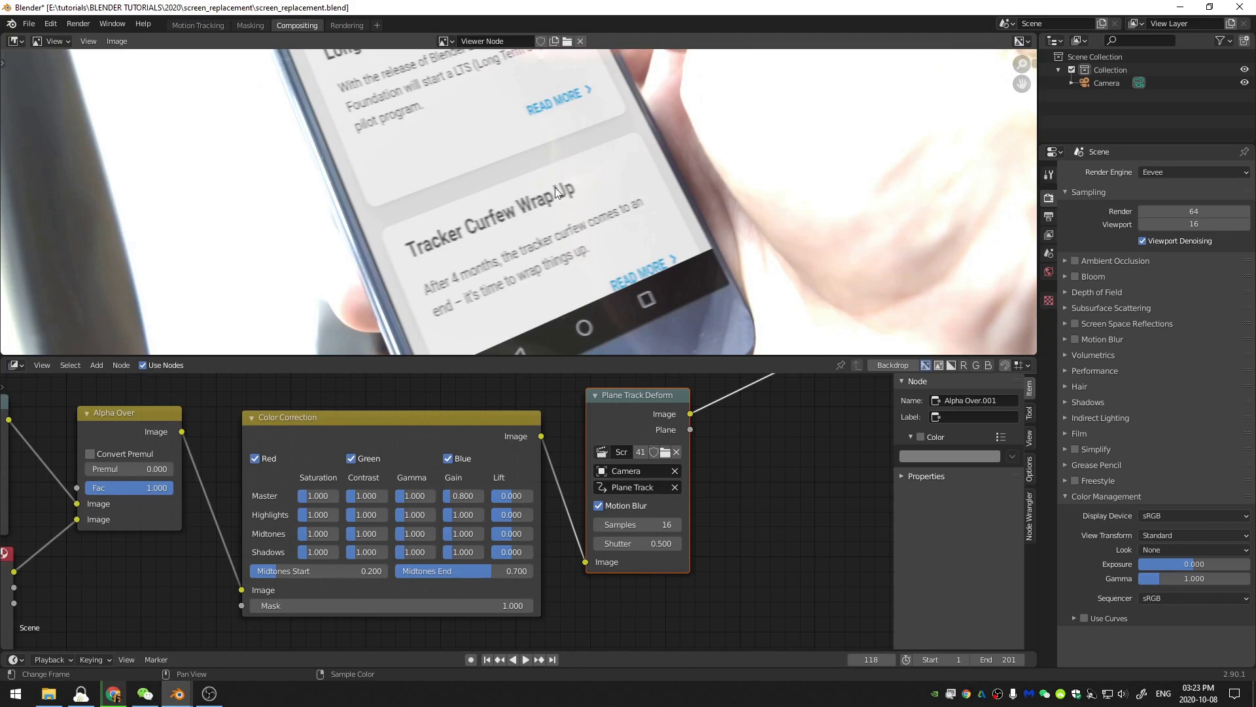
click(466, 497)
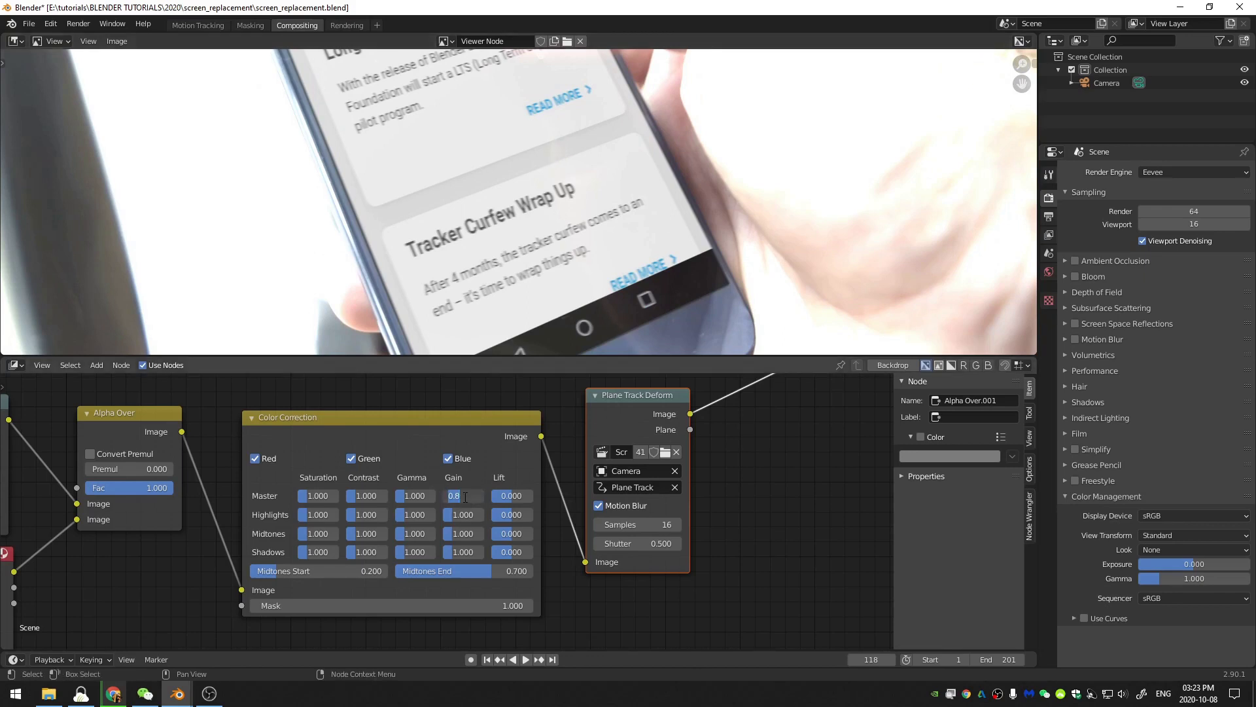
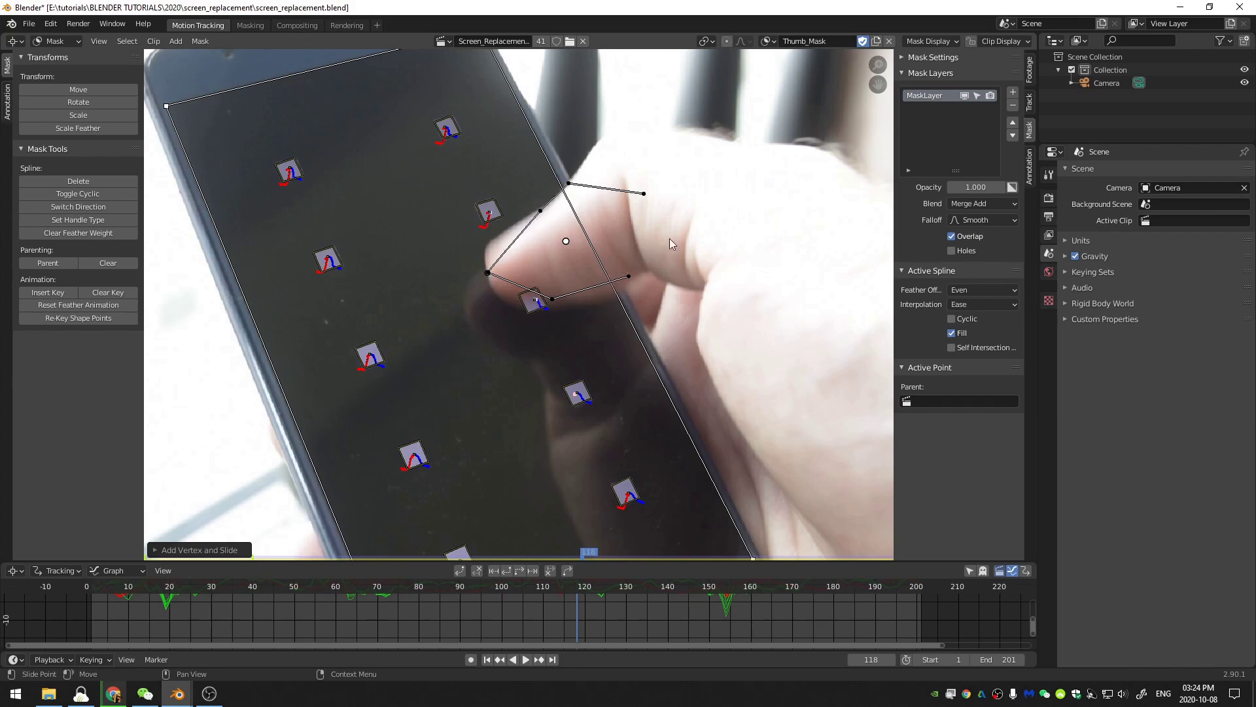
Close the Thumb_Mask spline around the thumb and set the thumb-tip point's handle type to Aligned Single
key(alt+c)
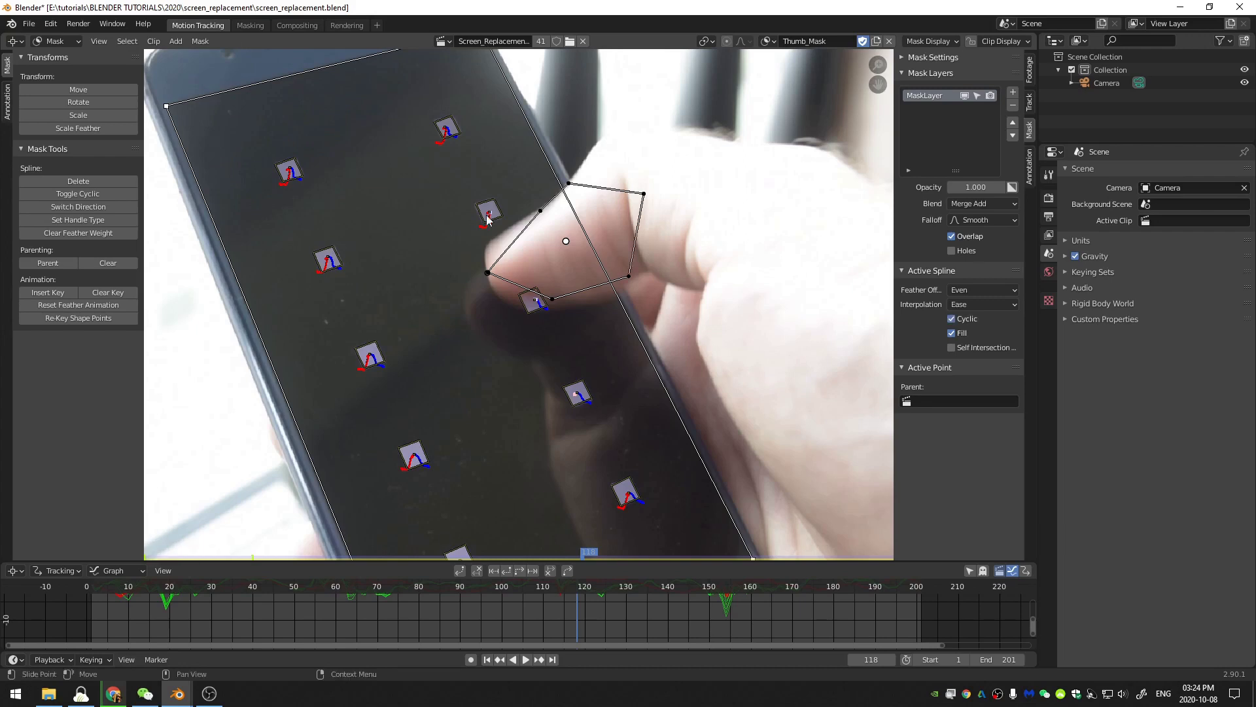
click(487, 273)
key(v)
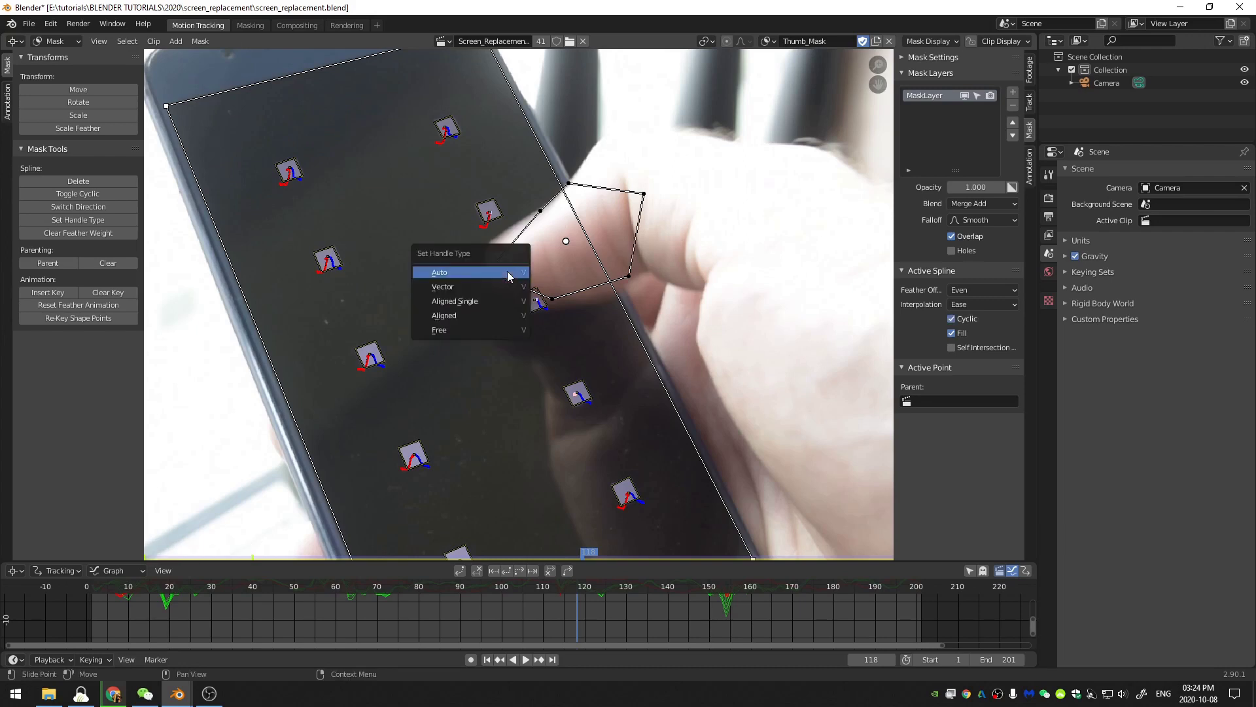
click(462, 301)
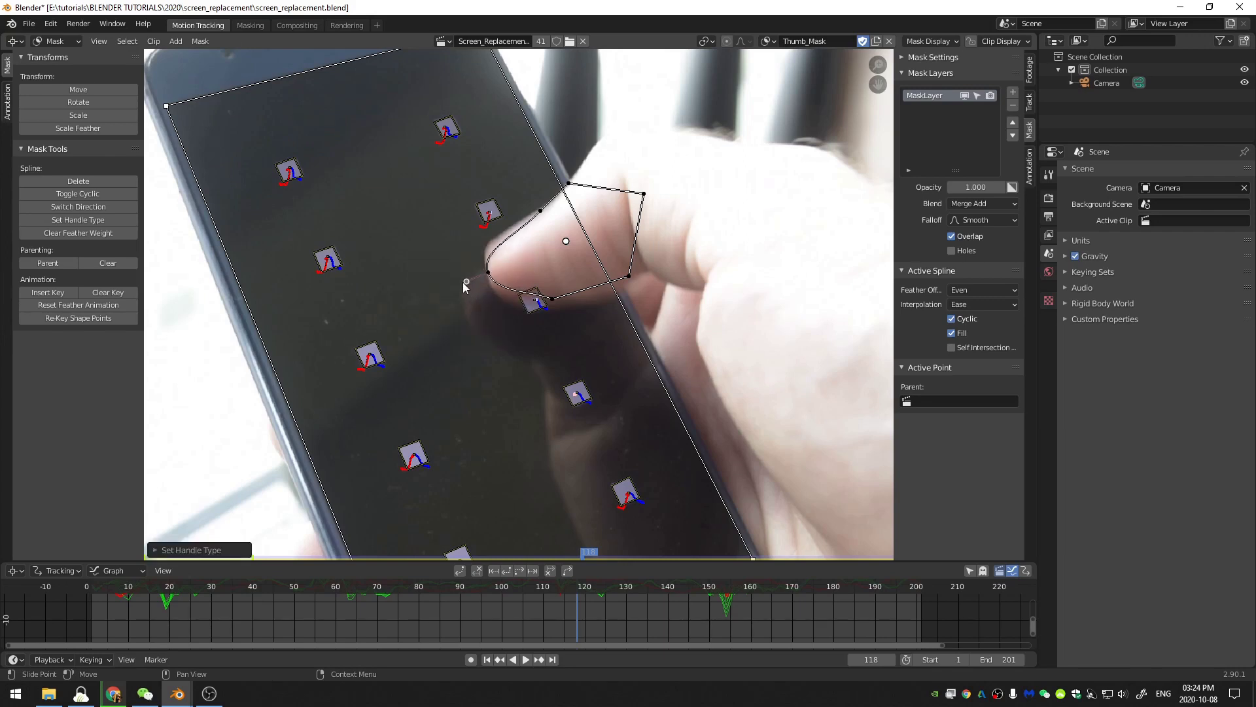
Set the handle type of all Thumb_Mask points to Aligned Single and refine the spline's upper points along the thumb outline
key(a)
key(v)
click(644, 193)
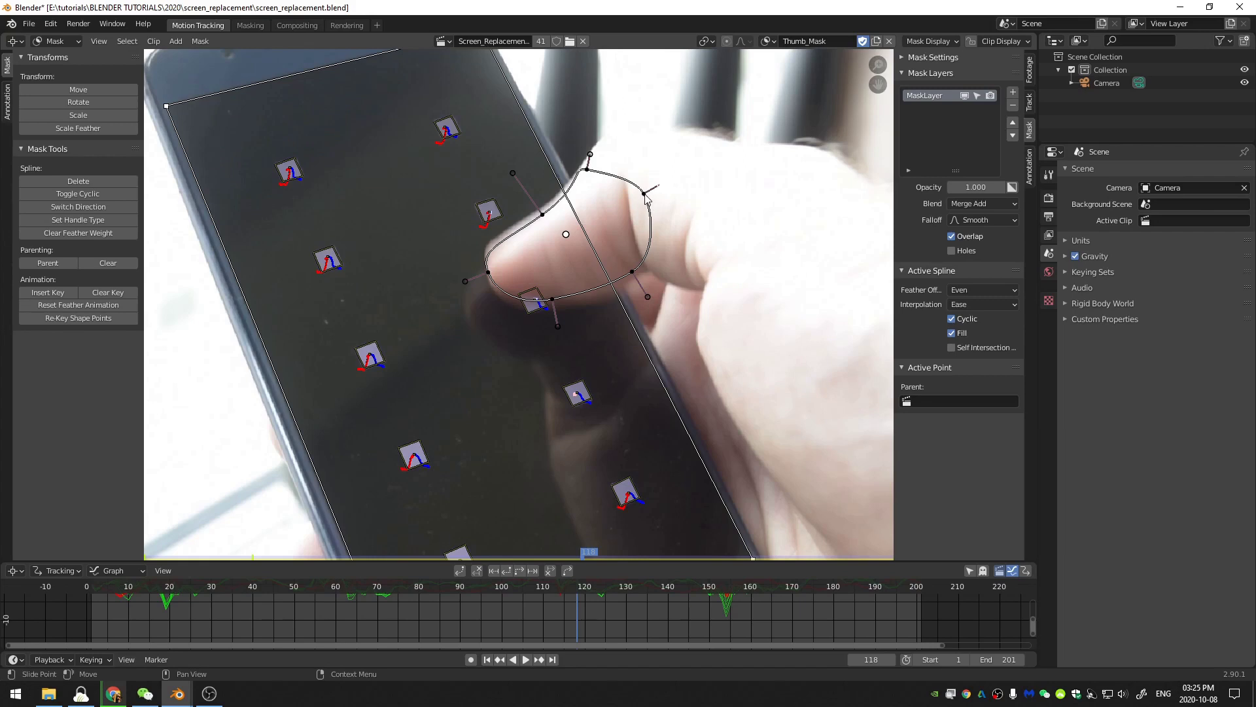
Turn on auto keying and keyframe the whole thumb spline by rotating and moving it onto the thumb at frame 114
key(a)
click(14, 570)
middle_drag(665, 294, 651, 320)
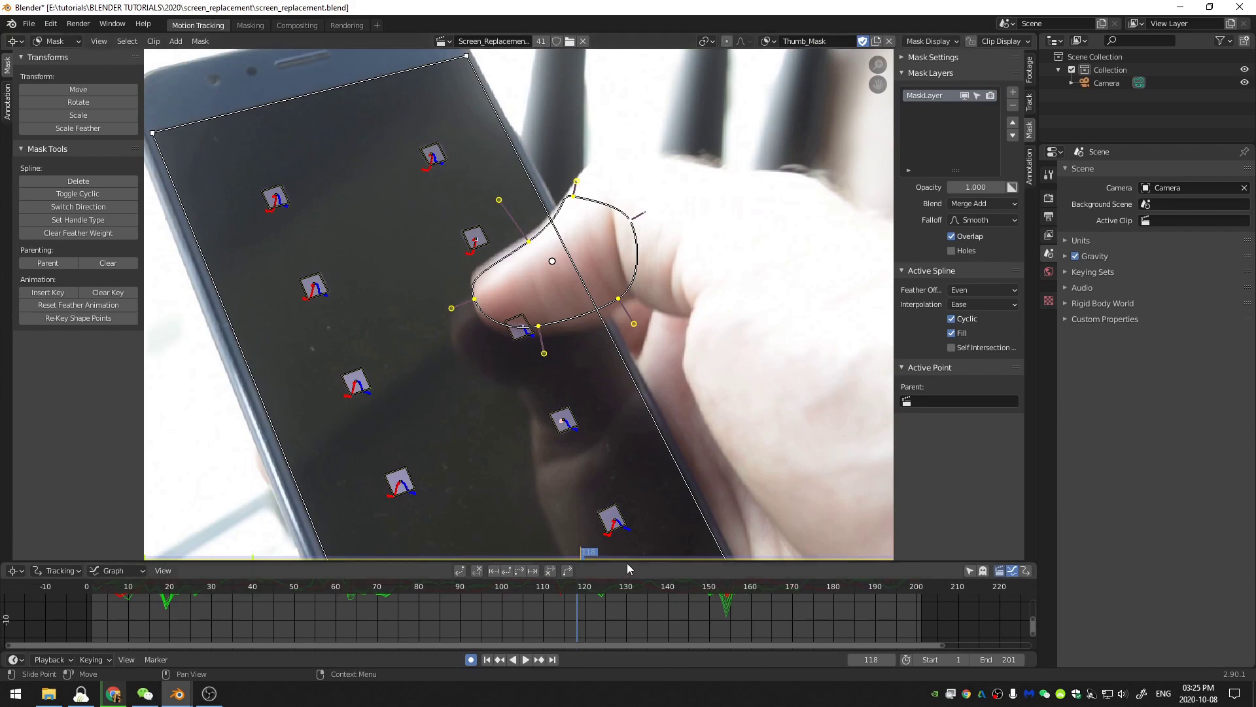
drag(580, 561, 566, 522)
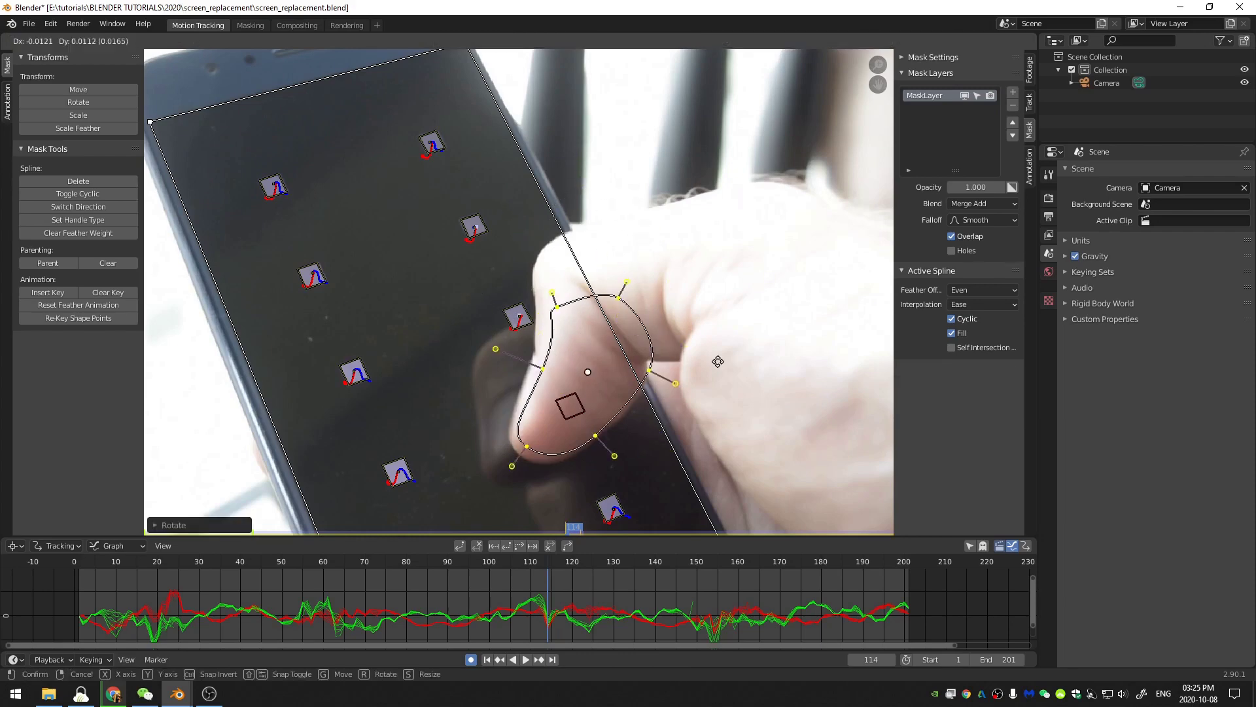
click(710, 368)
key(g)
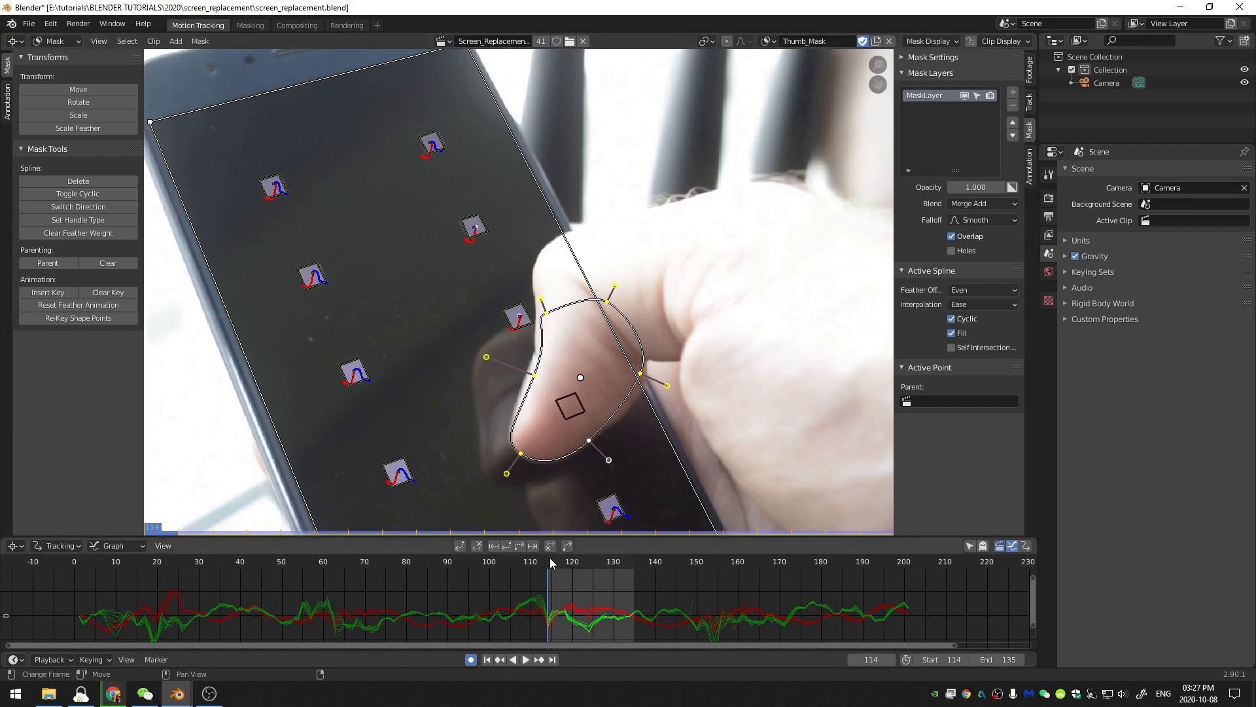
mouse_move(557, 564)
mouse_down()
mouse_move(604, 566)
mouse_move(568, 566)
mouse_move(553, 583)
mouse_move(548, 564)
mouse_up()
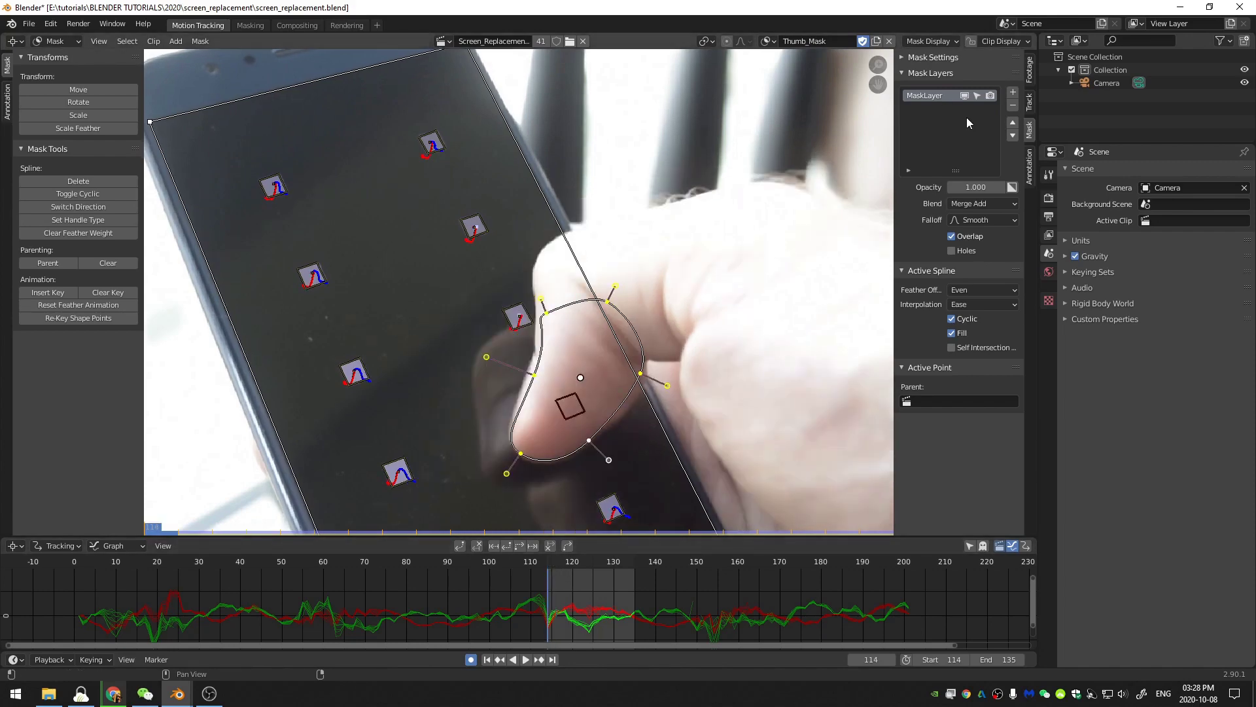
Add a second mask layer and draw a closed five-point spline around the thumb's upper knuckle, overlapping the first spline
click(1012, 93)
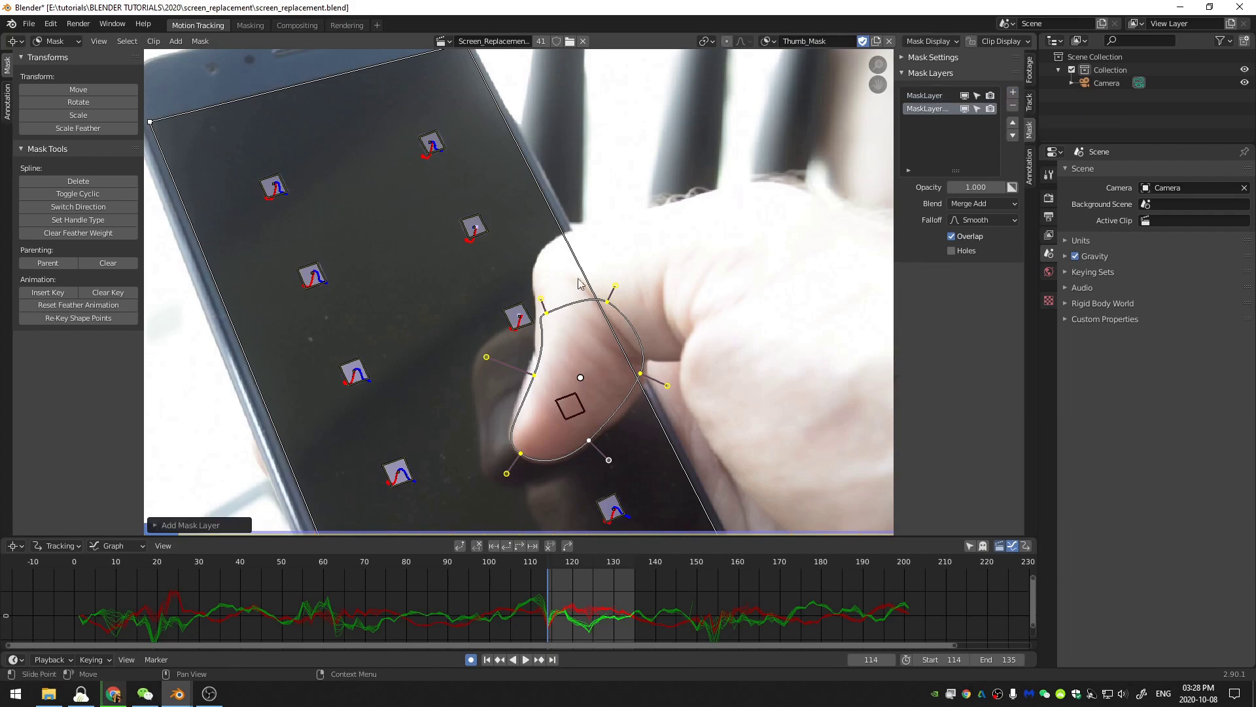
ctrl+click(612, 221)
ctrl+click(546, 246)
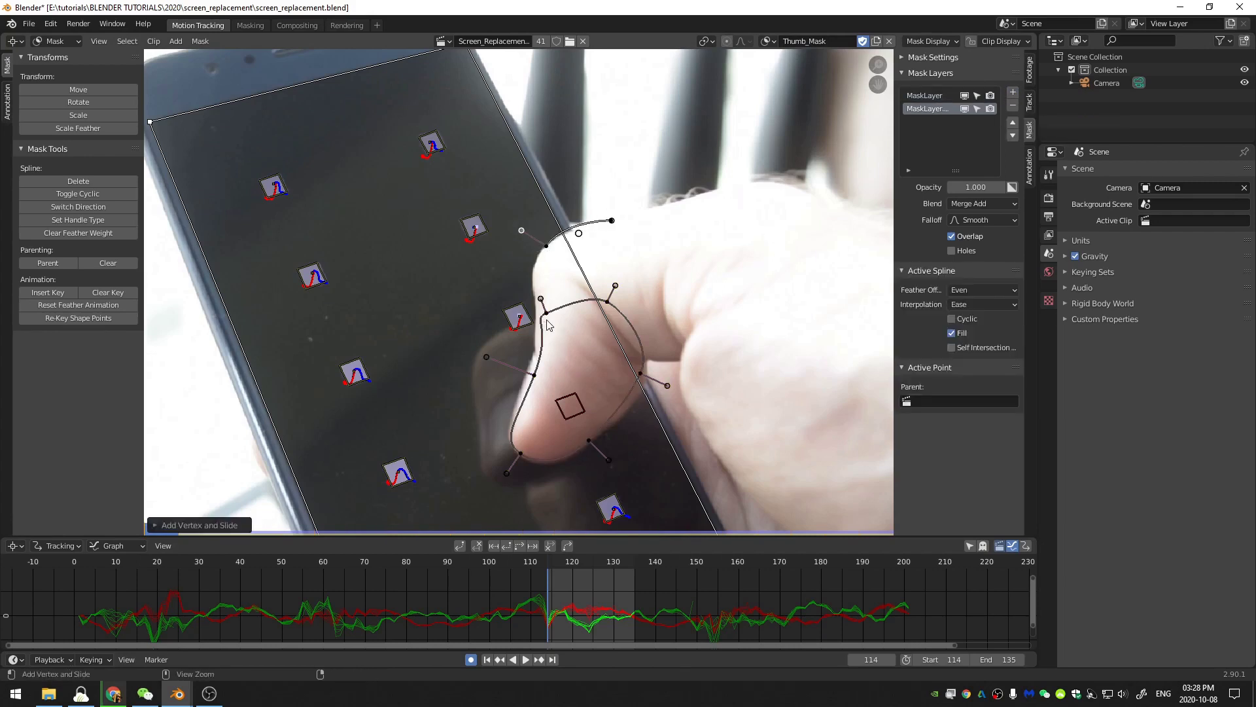
ctrl+click(546, 320)
ctrl+click(605, 336)
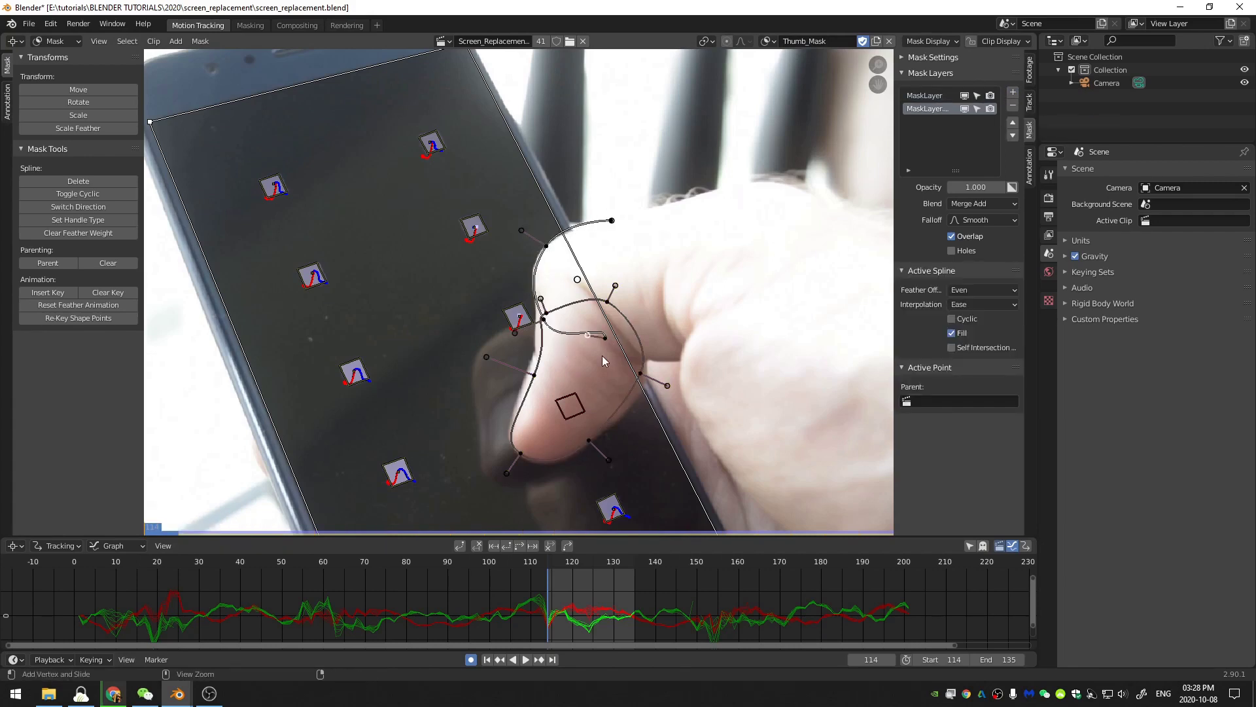
ctrl+click(647, 265)
ctrl+click(611, 220)
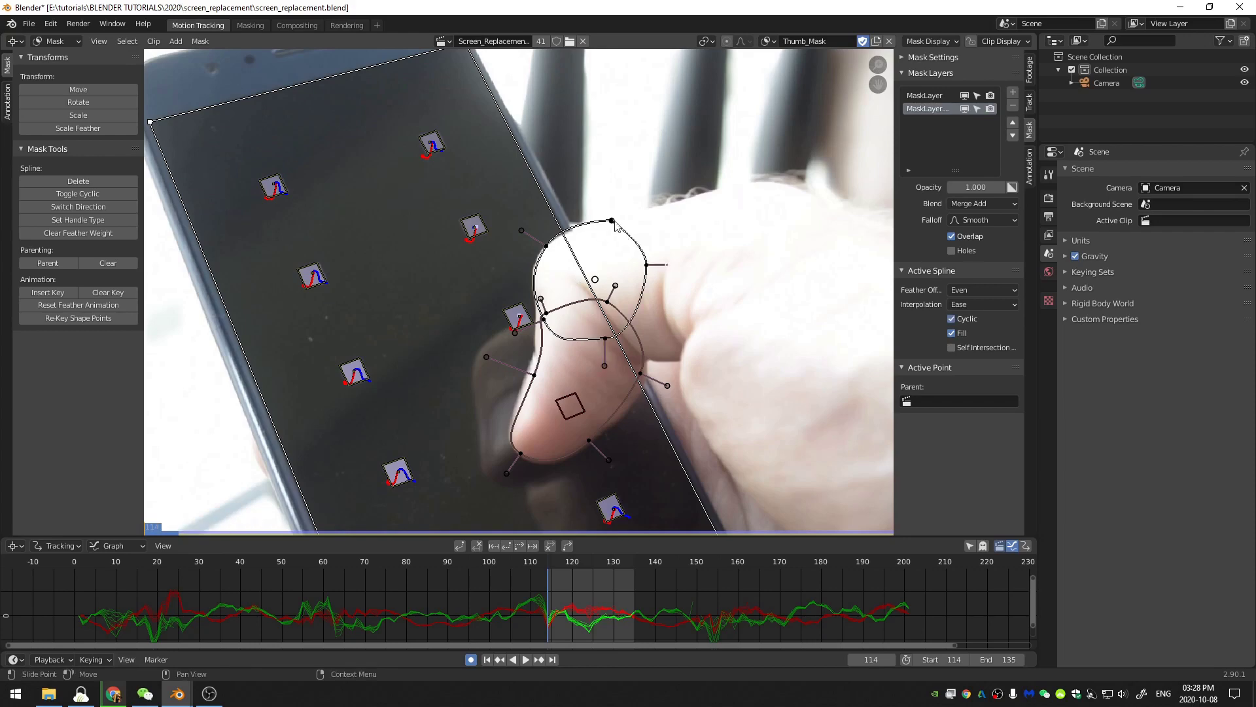
Select the whole knuckle spline and adjust its position to follow the thumb, checking it back to frame 114
key(l)
key(g)
click(614, 218)
drag(592, 569, 548, 580)
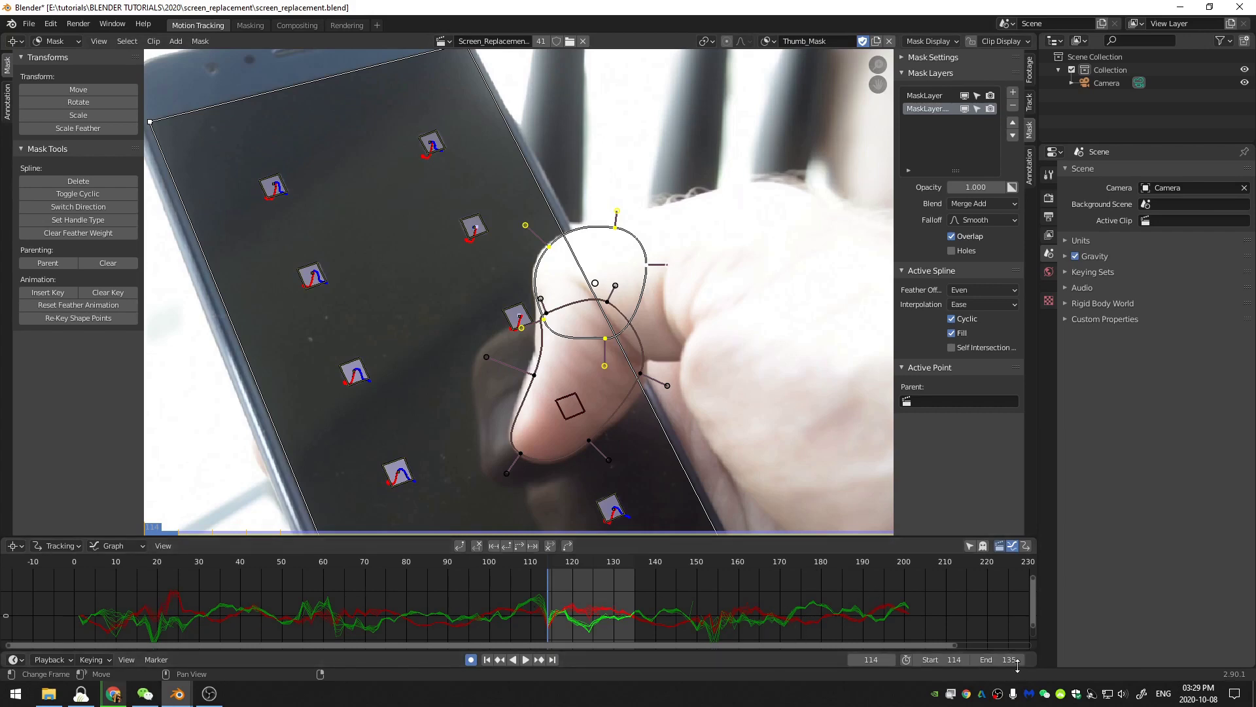
Switch to the Compositing workspace and add an Alpha Over node above and beyond the Add mix node
click(296, 25)
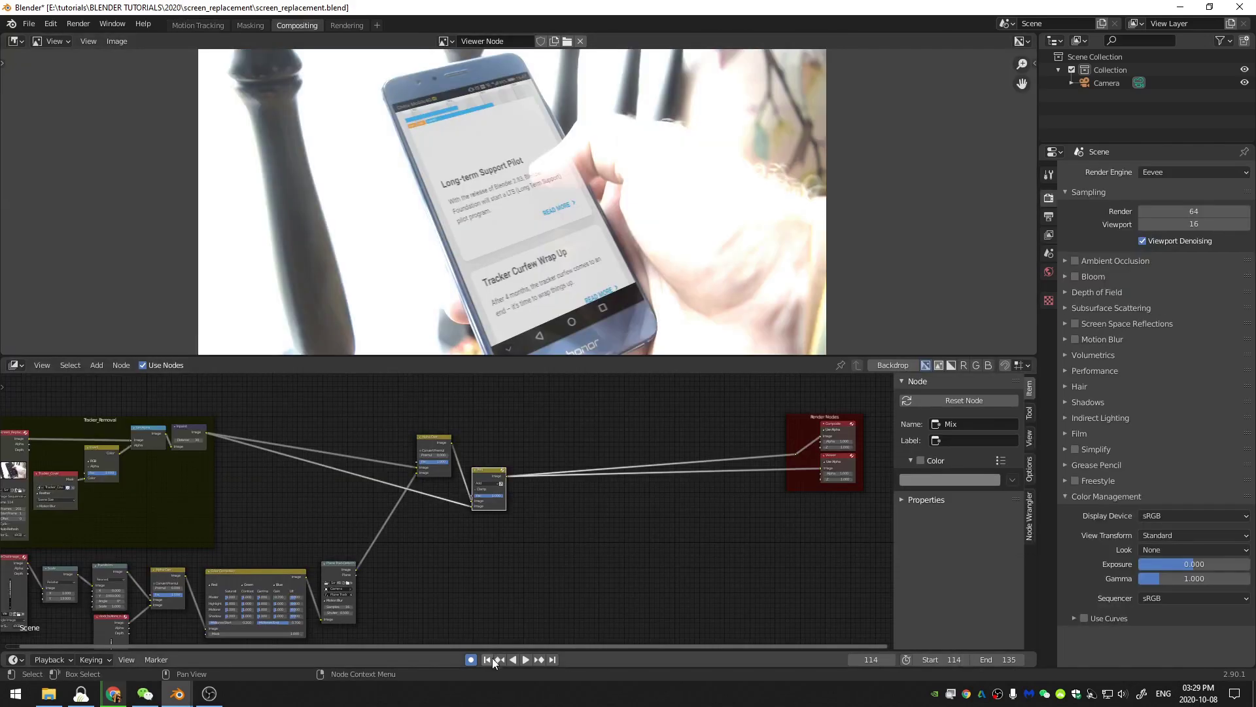
middle_drag(314, 509, 347, 500)
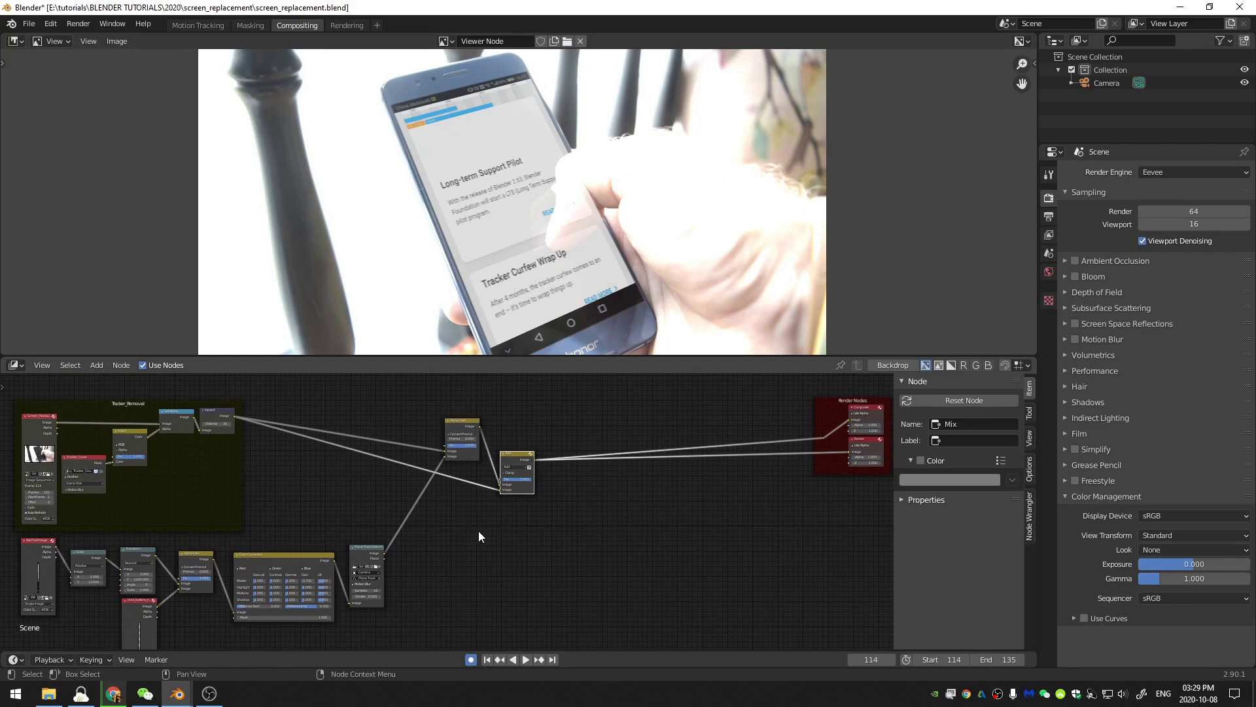
scroll(479, 532, up, 1)
middle_drag(243, 457, 561, 530)
click(291, 481)
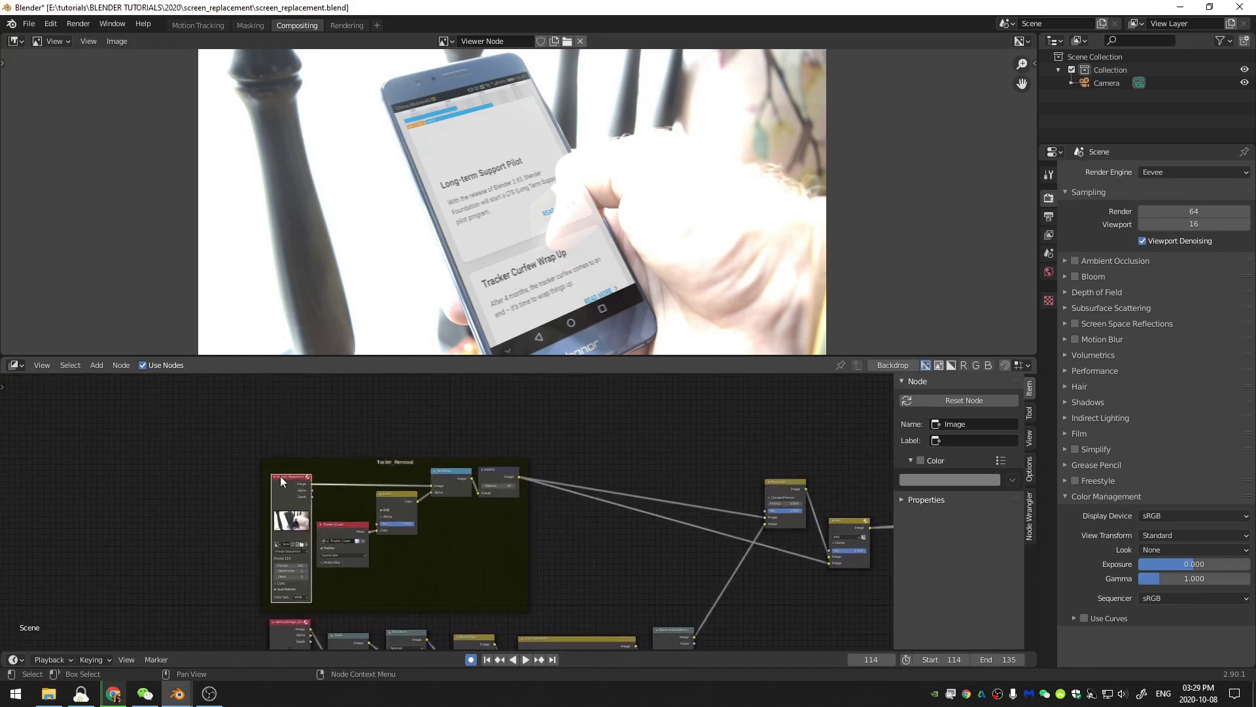
middle_drag(280, 476, 29, 486)
key(shift+a)
click(619, 412)
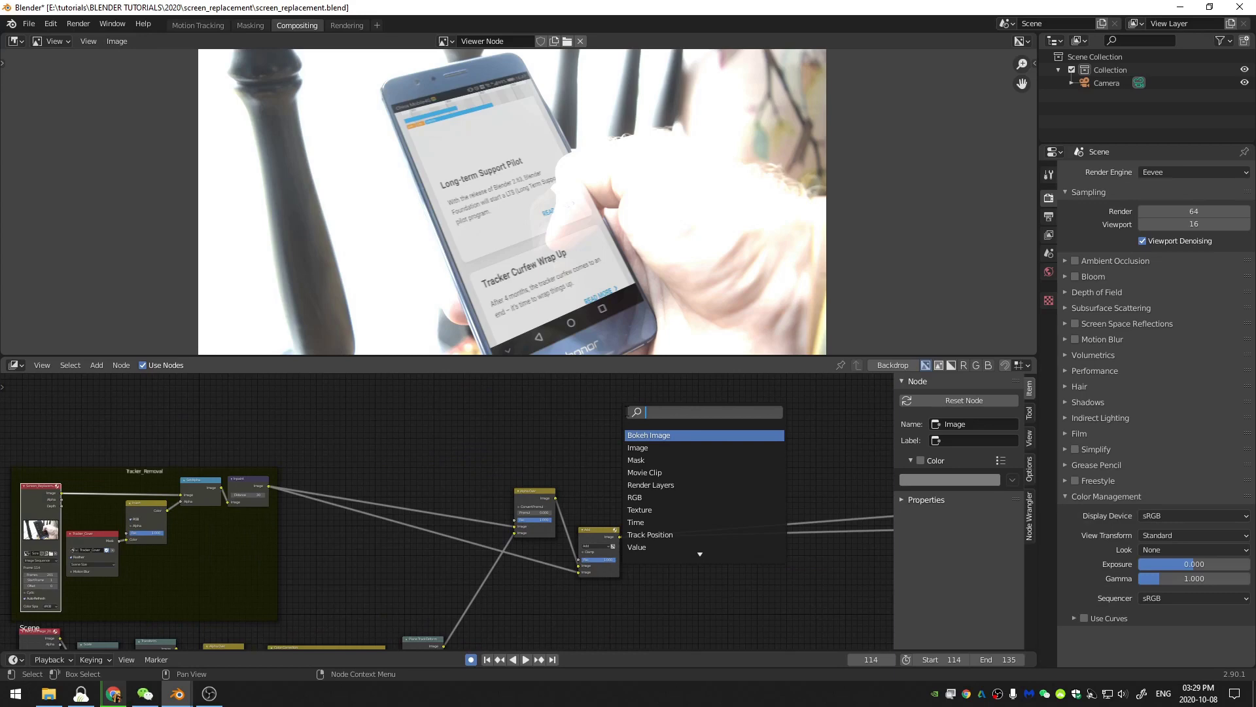
text(alph)
key(Return)
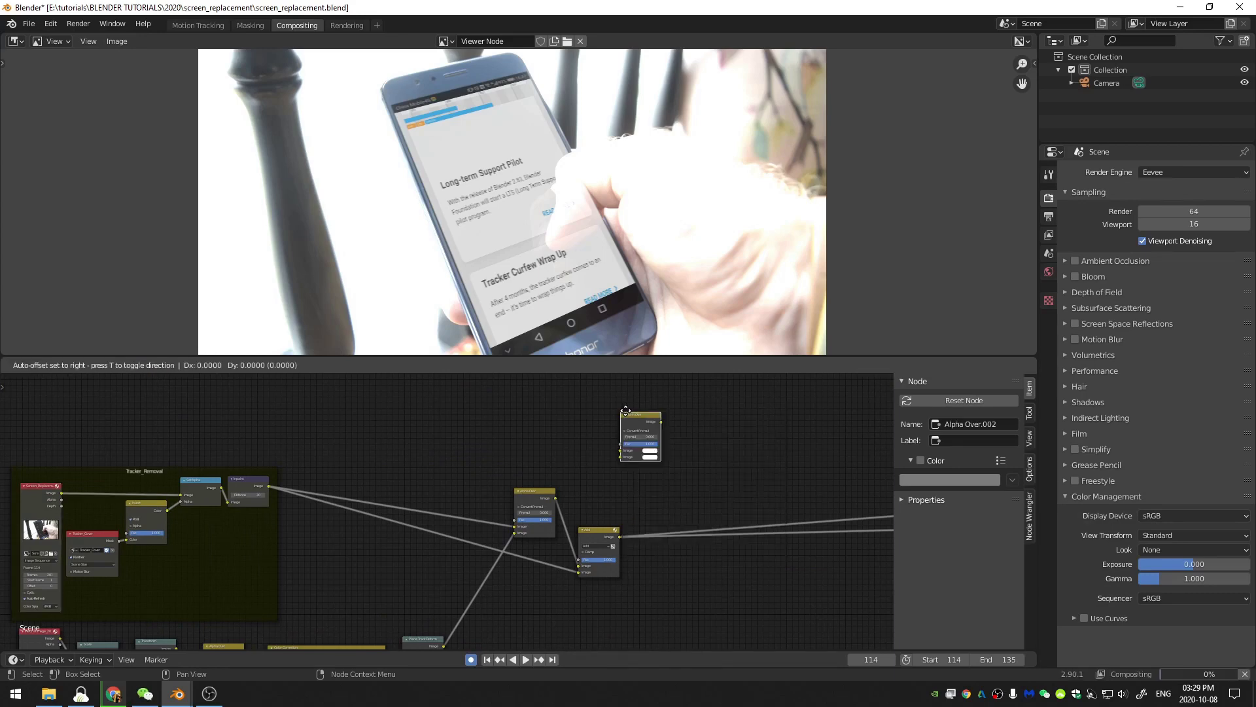
click(666, 430)
Connect the Tracker_Removal output to the new Alpha Over's lower Image input and the Add node's output to its upper Image input
click(269, 484)
drag(265, 488, 661, 471)
drag(685, 430, 701, 428)
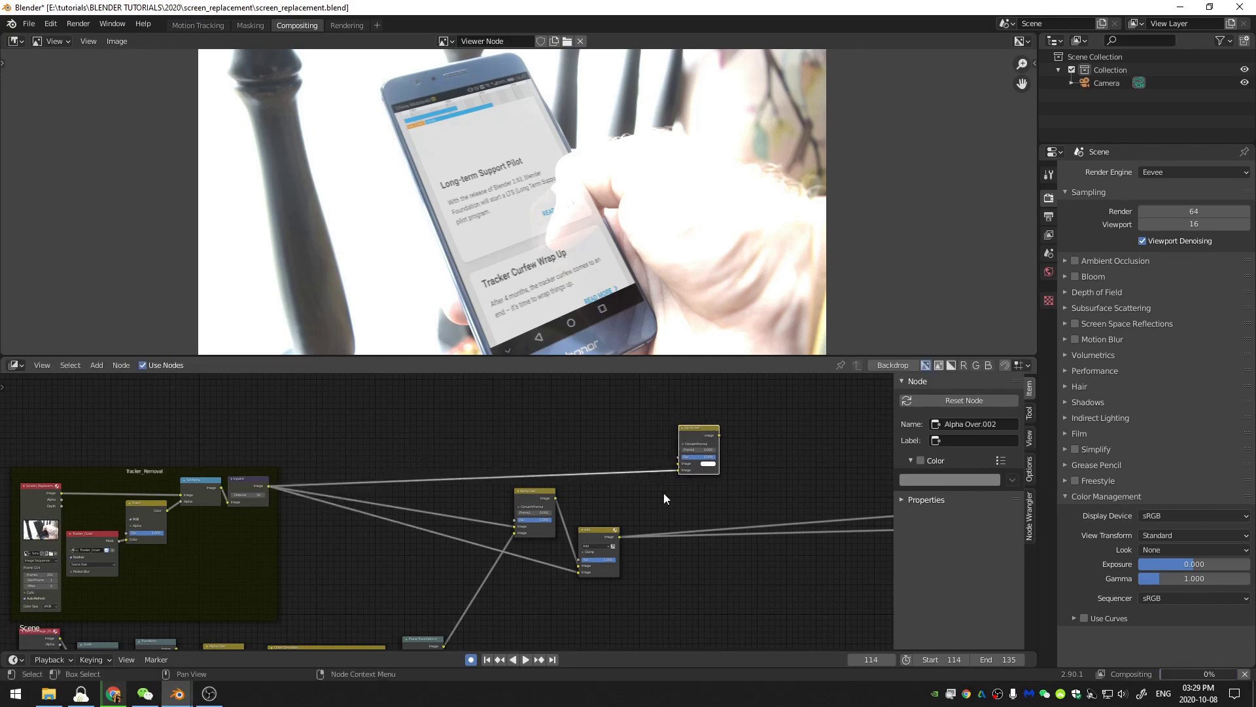
click(607, 531)
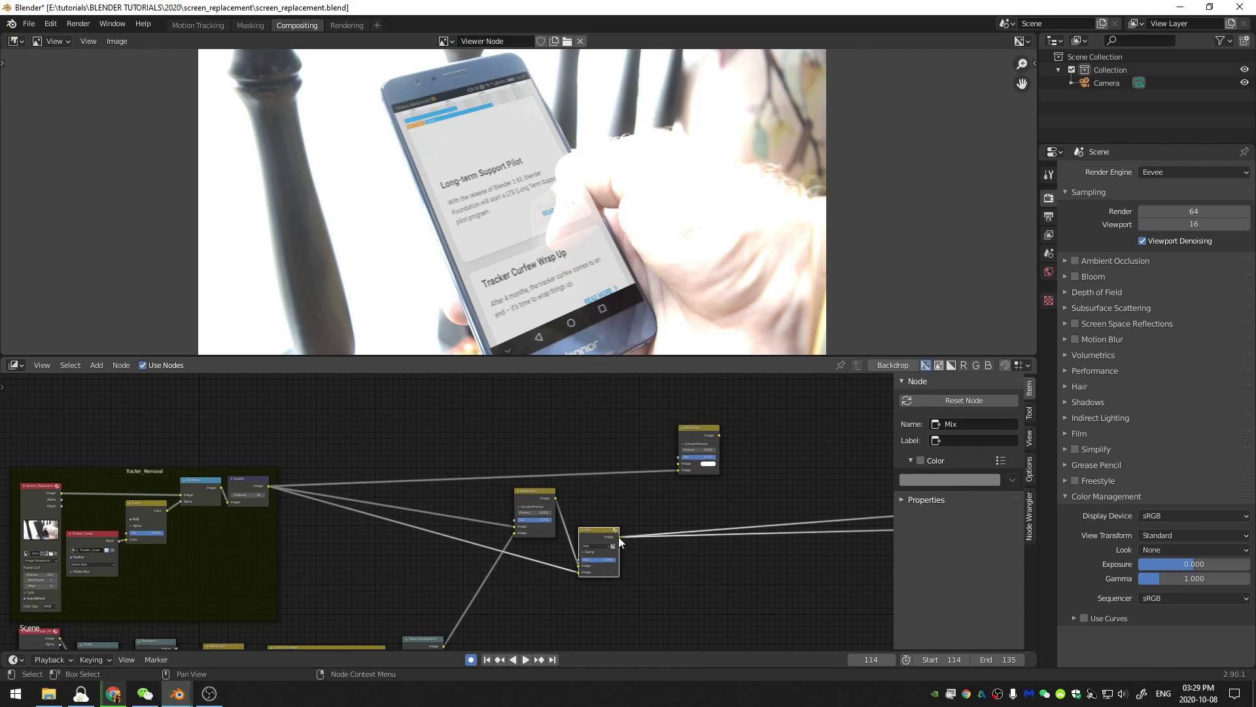
drag(619, 536, 679, 469)
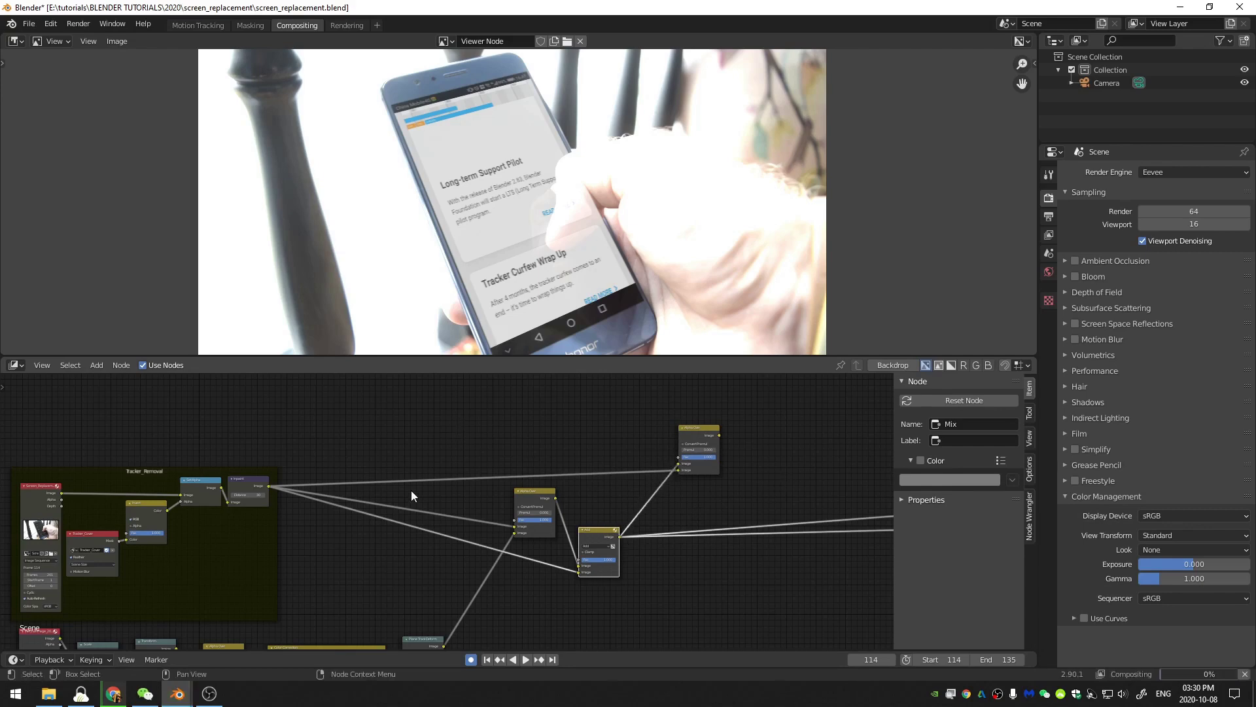
Add a Mask node beside the new Alpha Over and feed the Alpha Over's output into the Composite and Viewer nodes
middle_drag(152, 647, 290, 538)
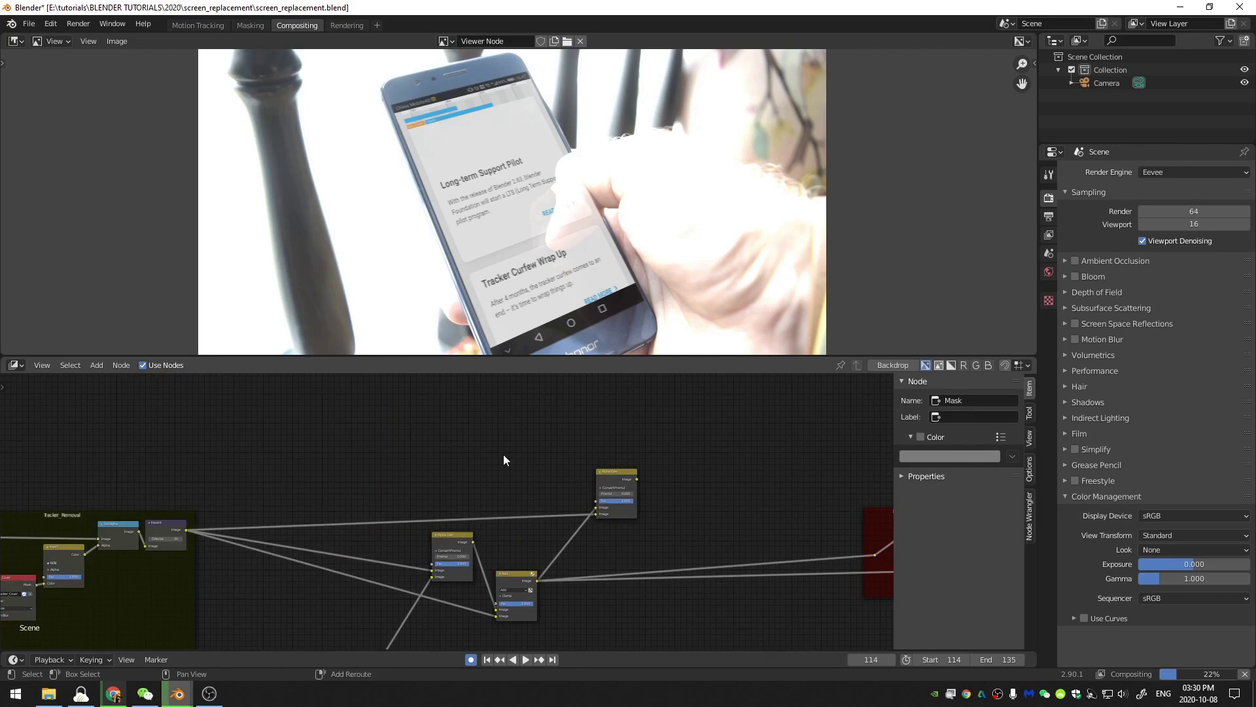
key(shift+a)
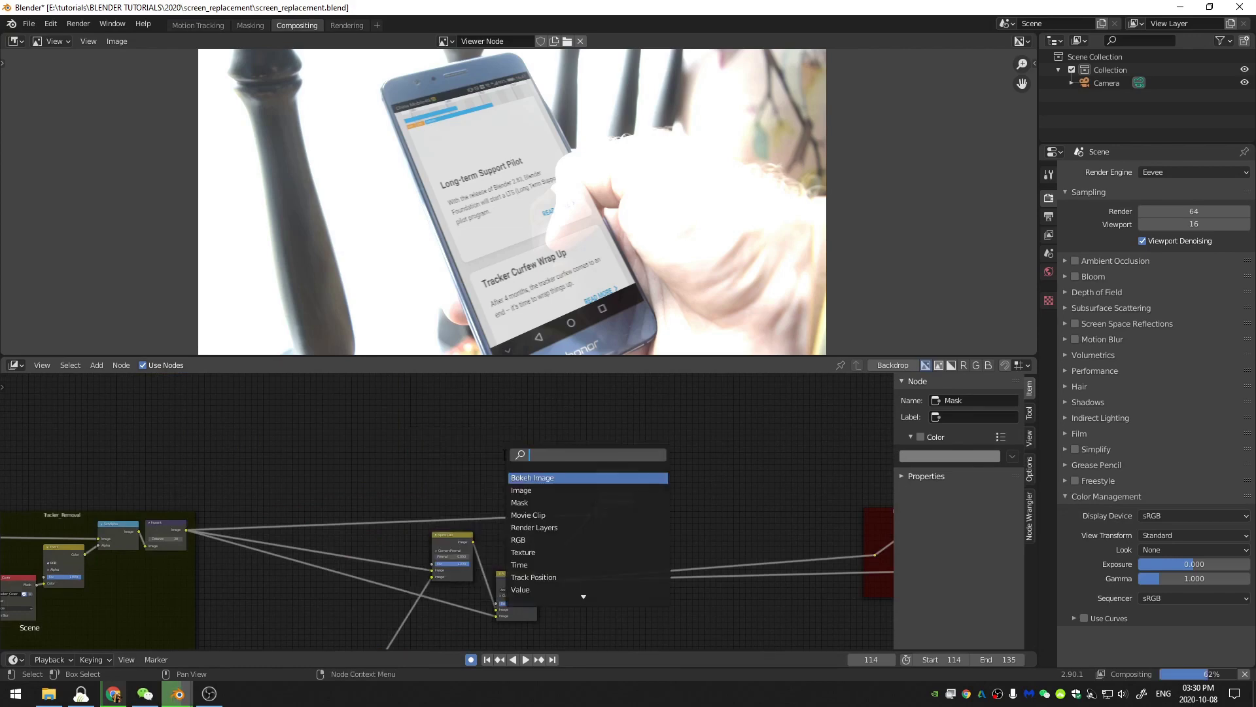
click(536, 502)
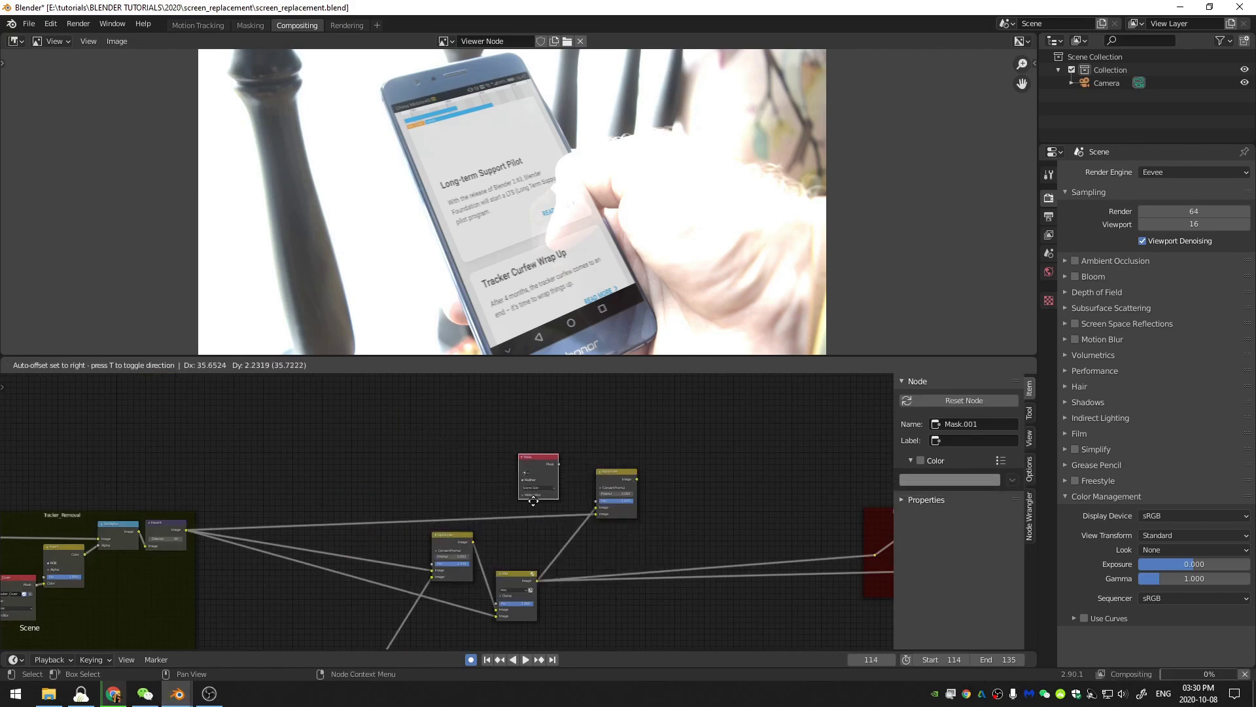
click(533, 499)
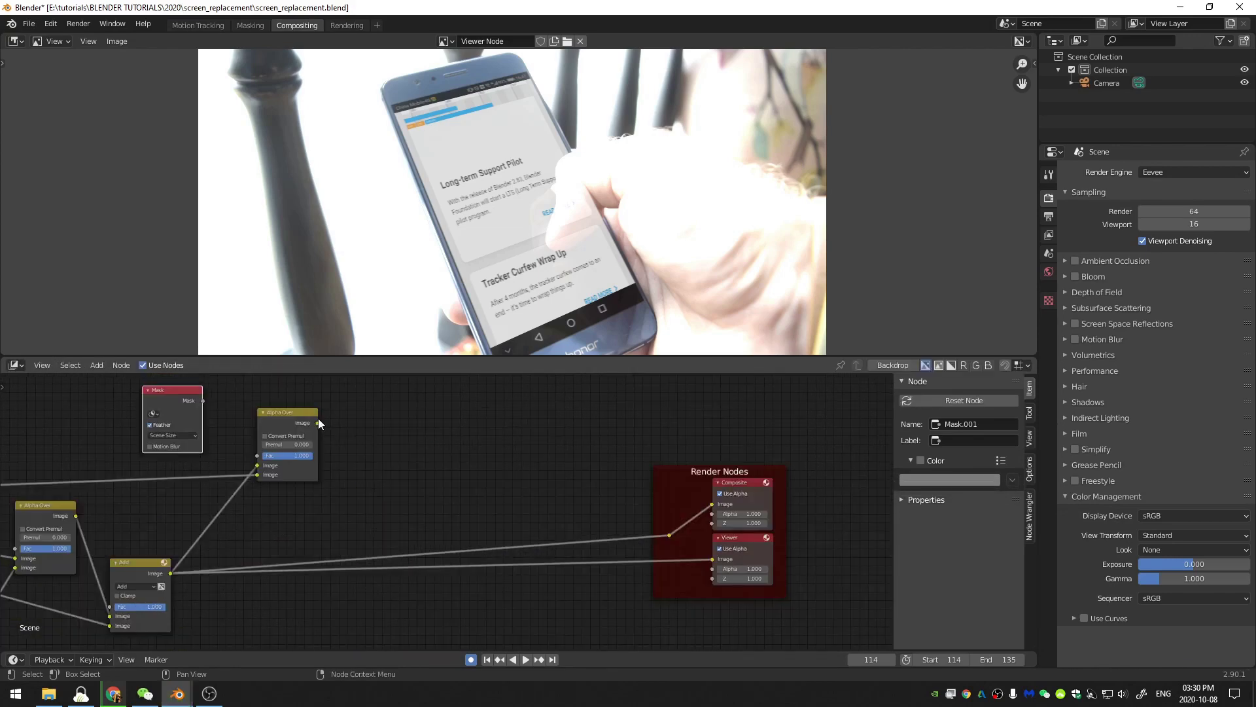
drag(318, 421, 668, 535)
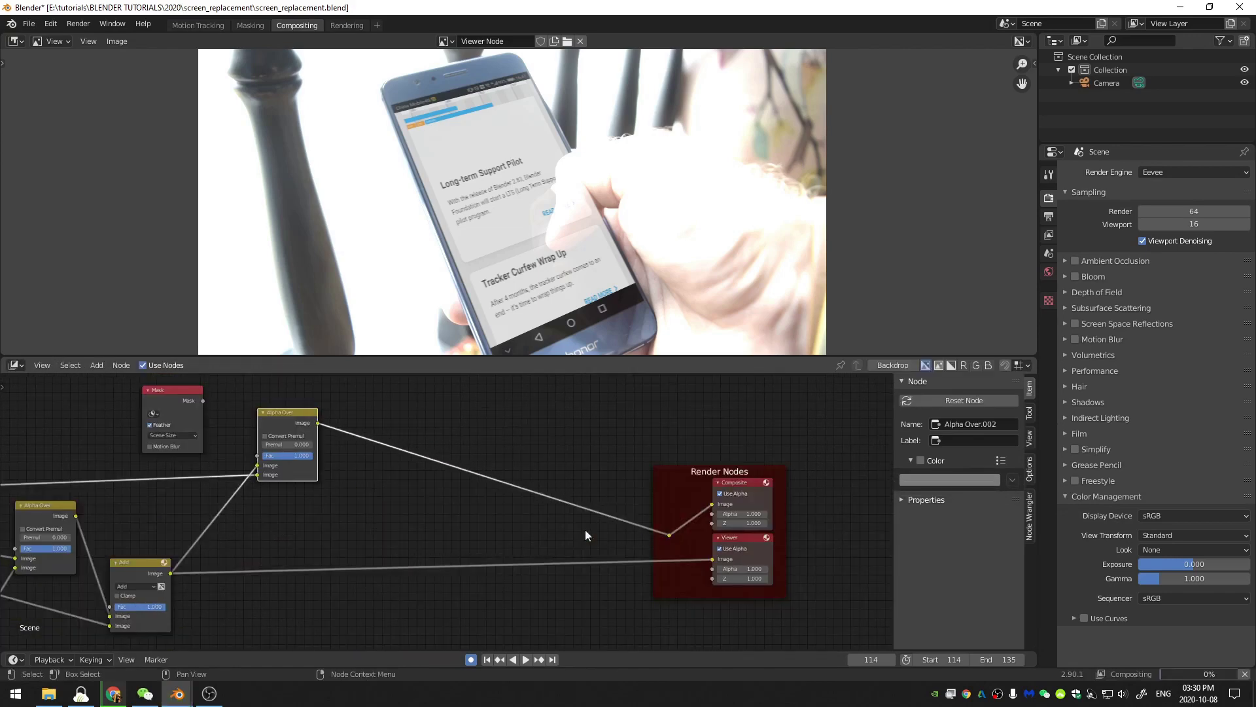
Assign Thumb_Mask to the new Mask node and connect its Mask output to the Alpha Over's Fac input
drag(409, 428, 381, 429)
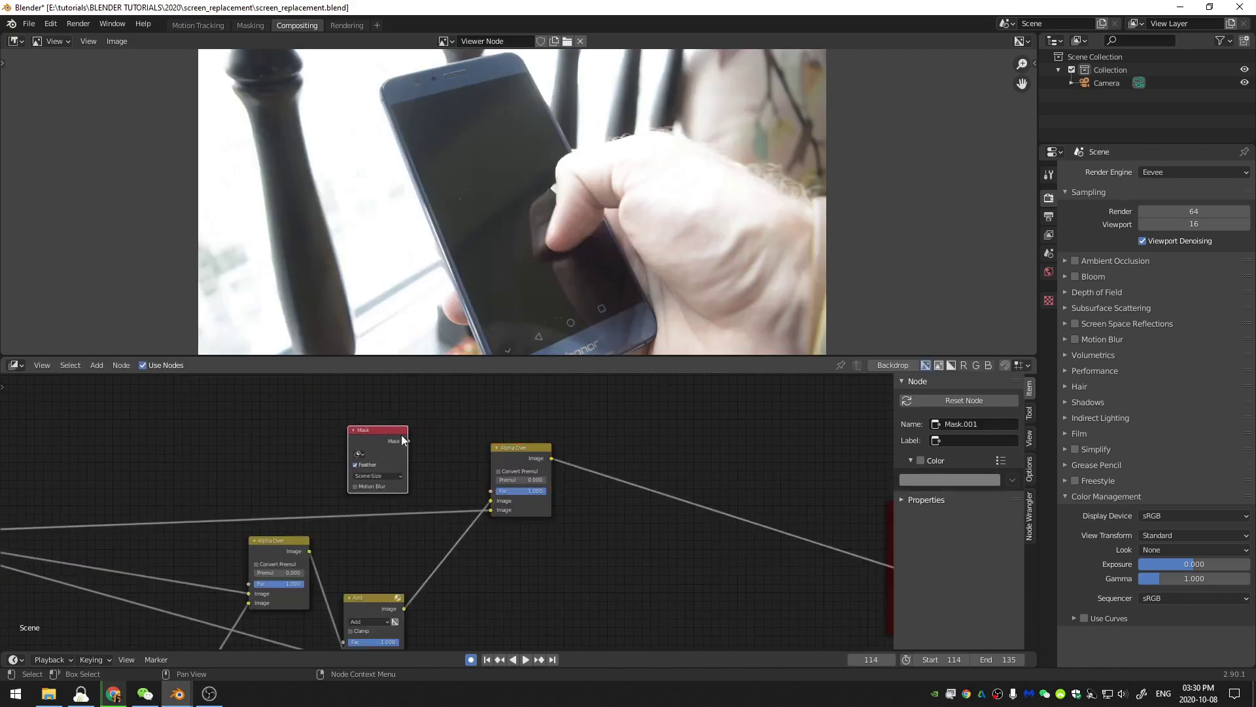
click(361, 454)
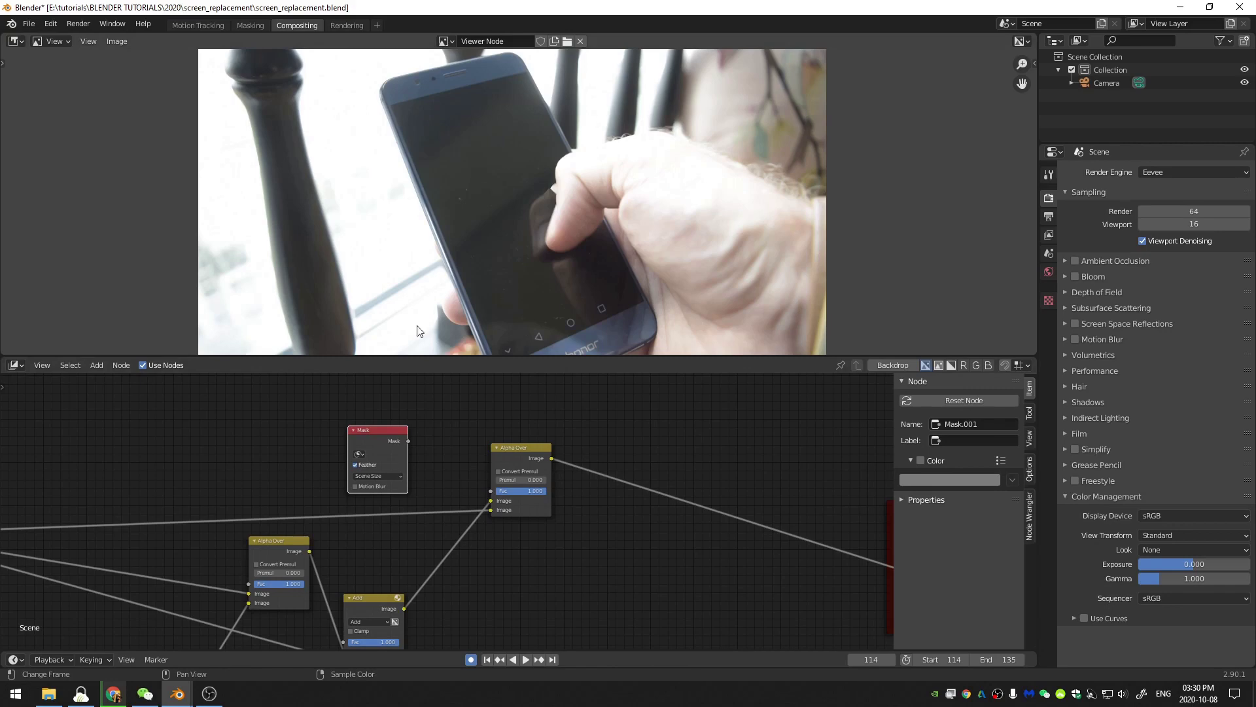
click(359, 453)
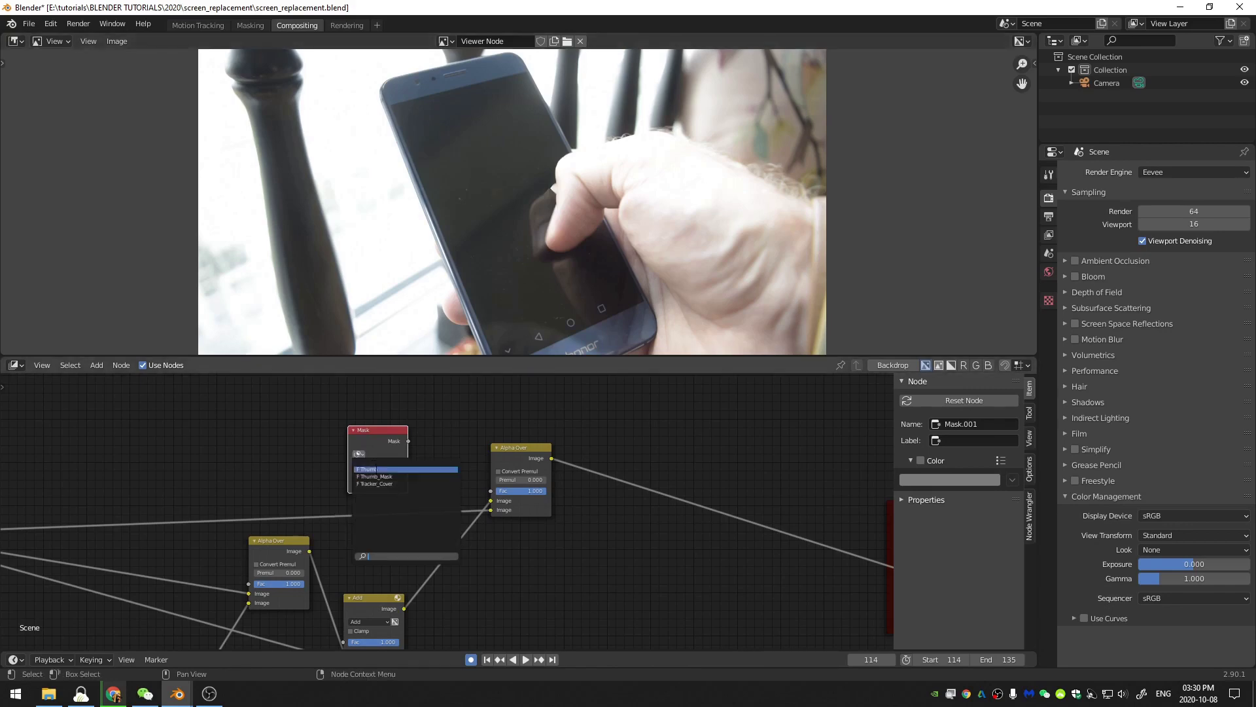
click(374, 476)
drag(349, 445, 288, 433)
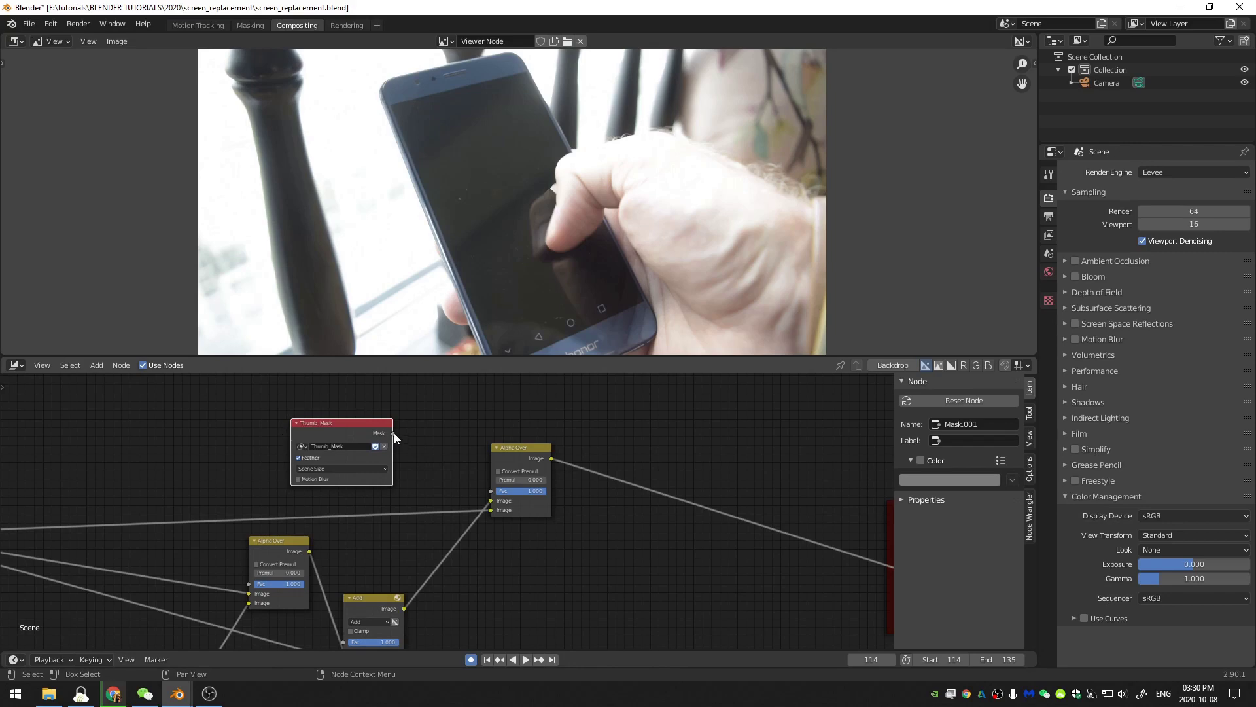
drag(393, 433, 491, 491)
Compare the composite with Thumb_Mask disconnected from and reconnected to the Alpha Over's Fac input
scroll(487, 196, down, 2)
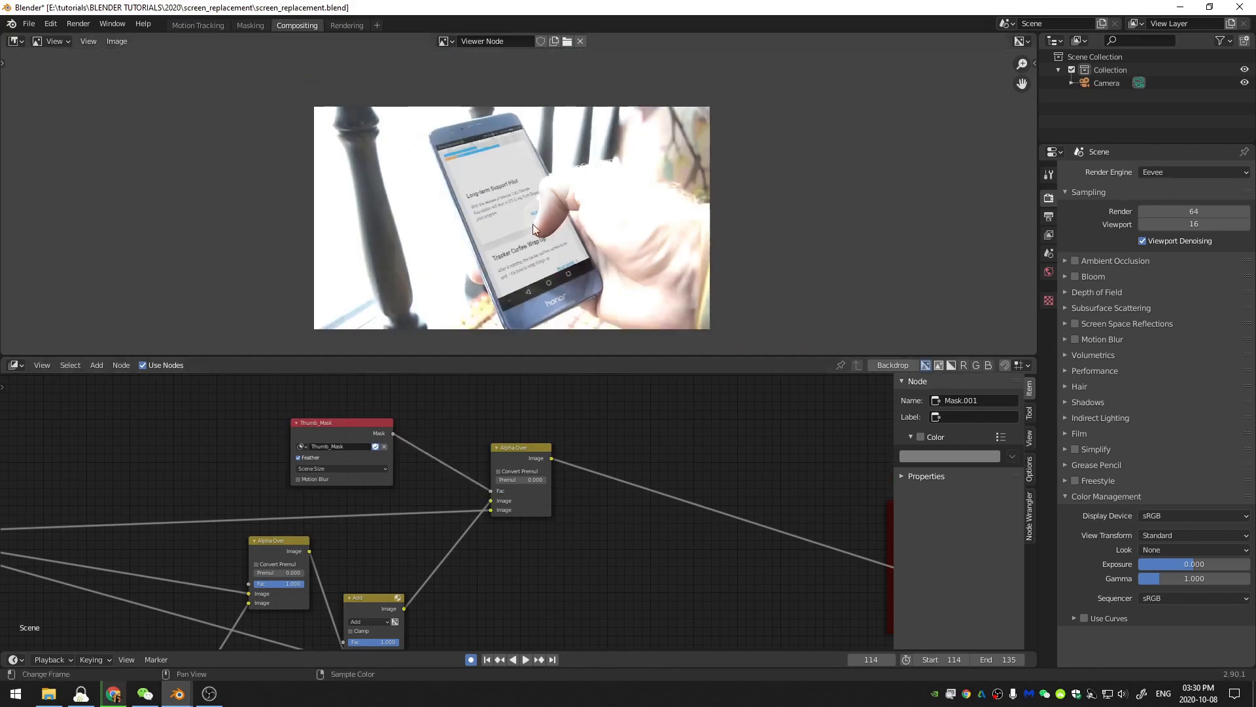
scroll(521, 212, up, 1)
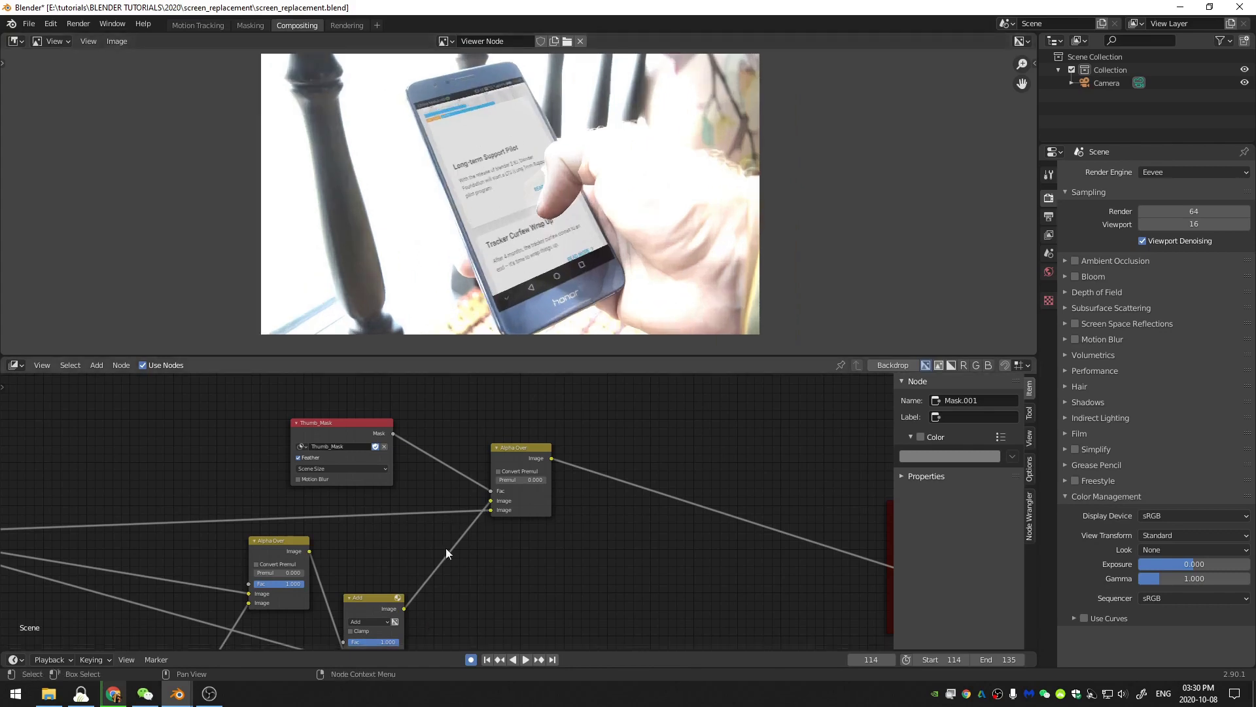
drag(496, 489, 332, 505)
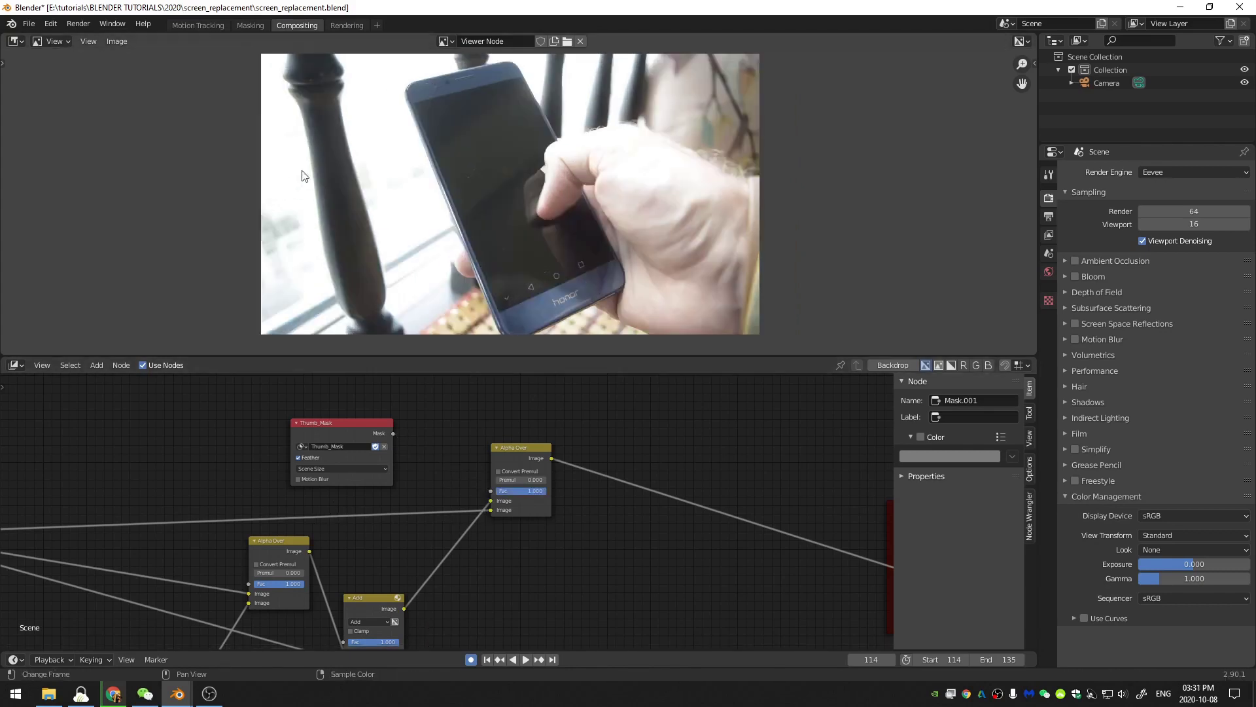
drag(393, 433, 490, 491)
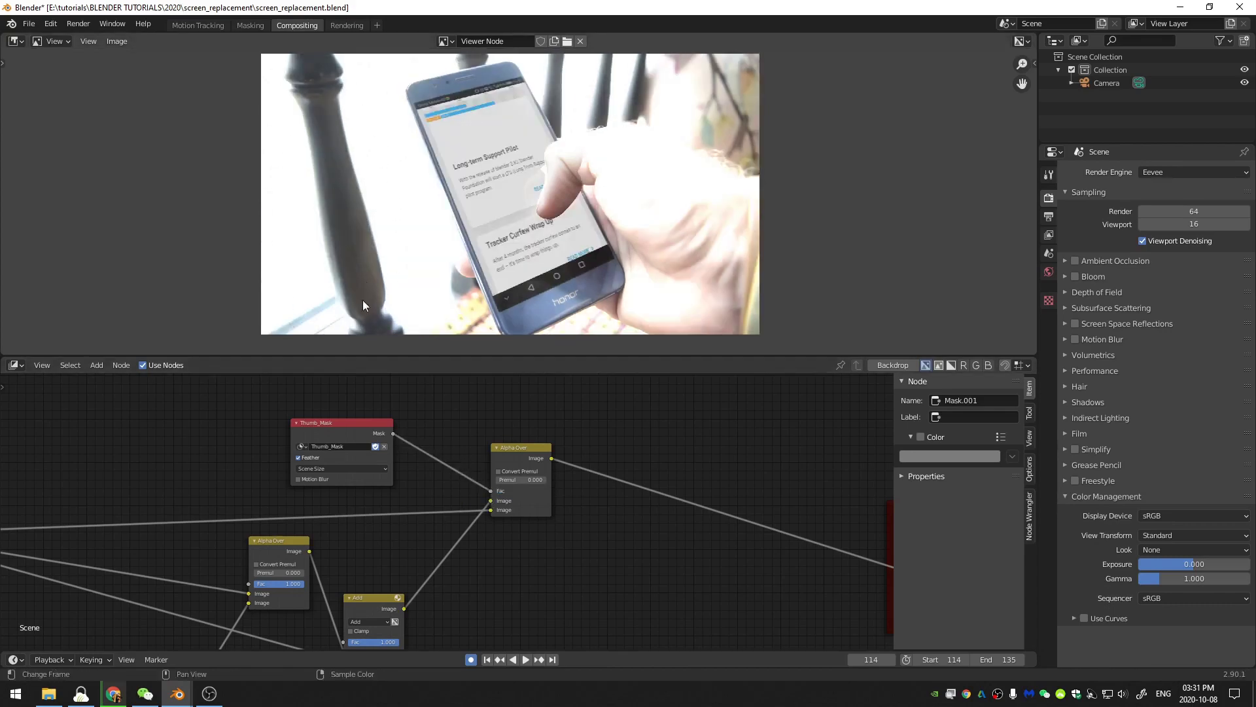
Connect the Plane Track Deform node's Plane output to the Add node's Fac input to restrict the added reflections to the screen
middle_drag(407, 469, 535, 462)
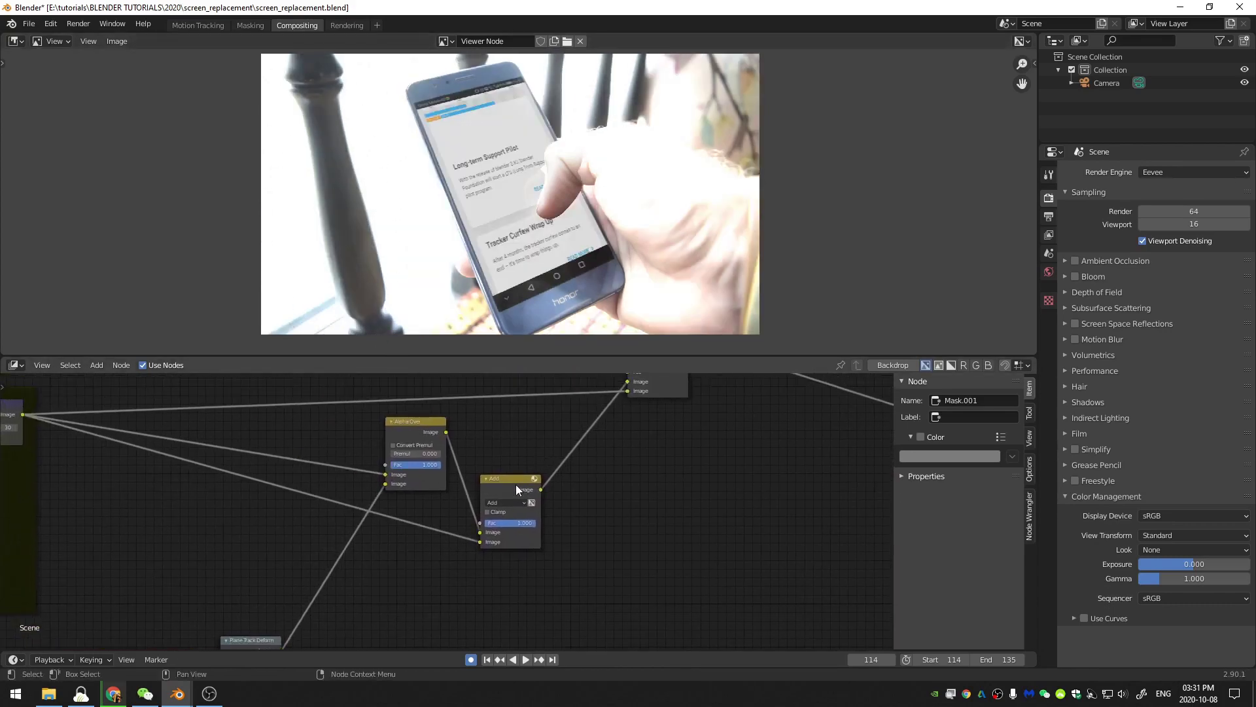
drag(516, 488, 521, 472)
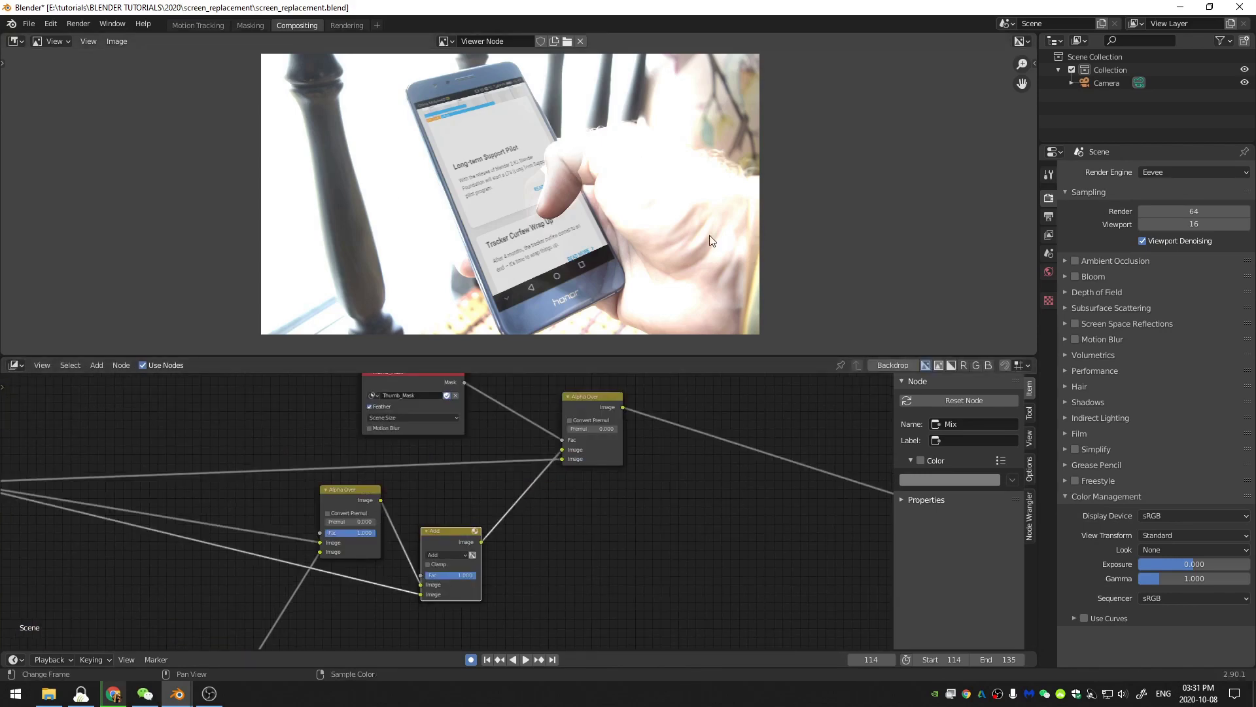
middle_drag(550, 532, 623, 486)
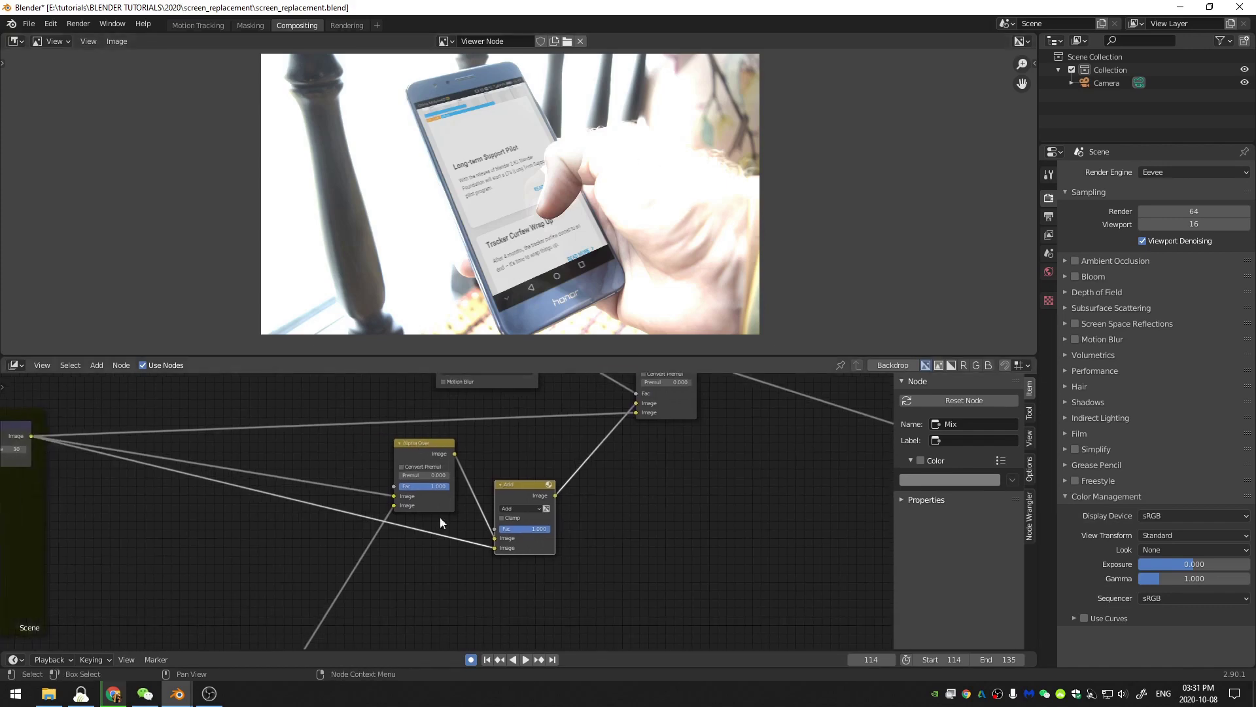
middle_drag(340, 625, 331, 531)
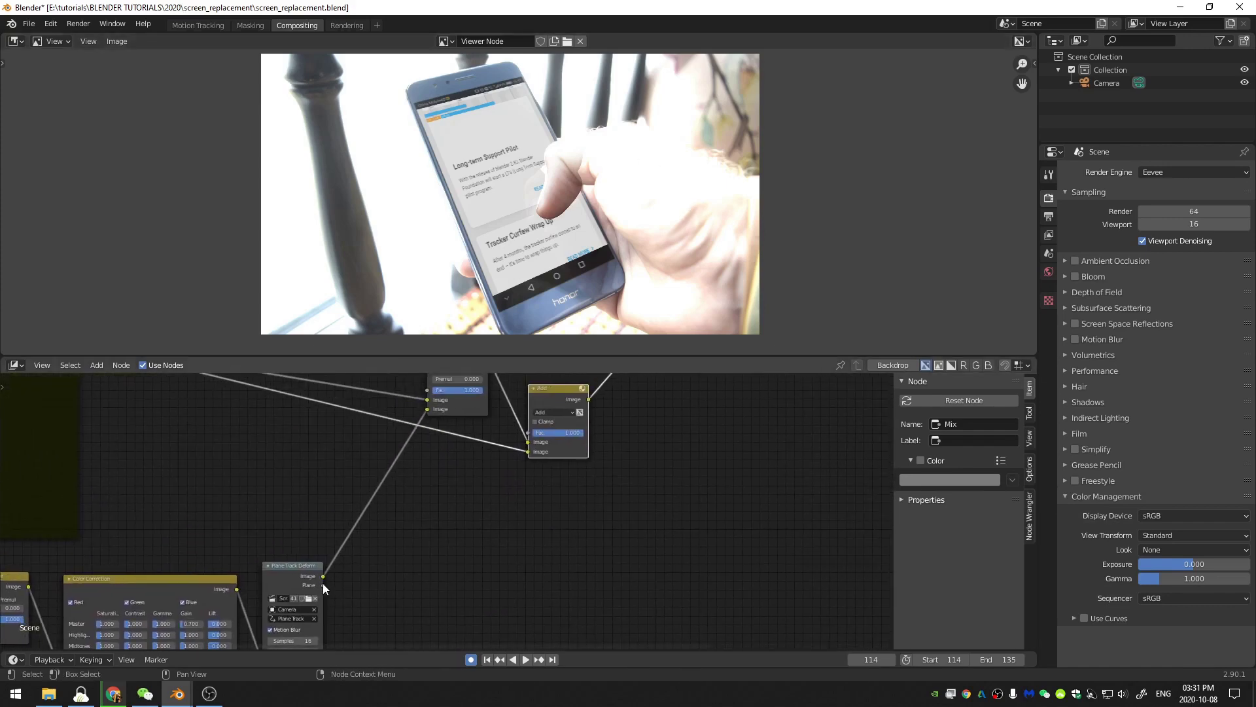
drag(323, 585, 528, 433)
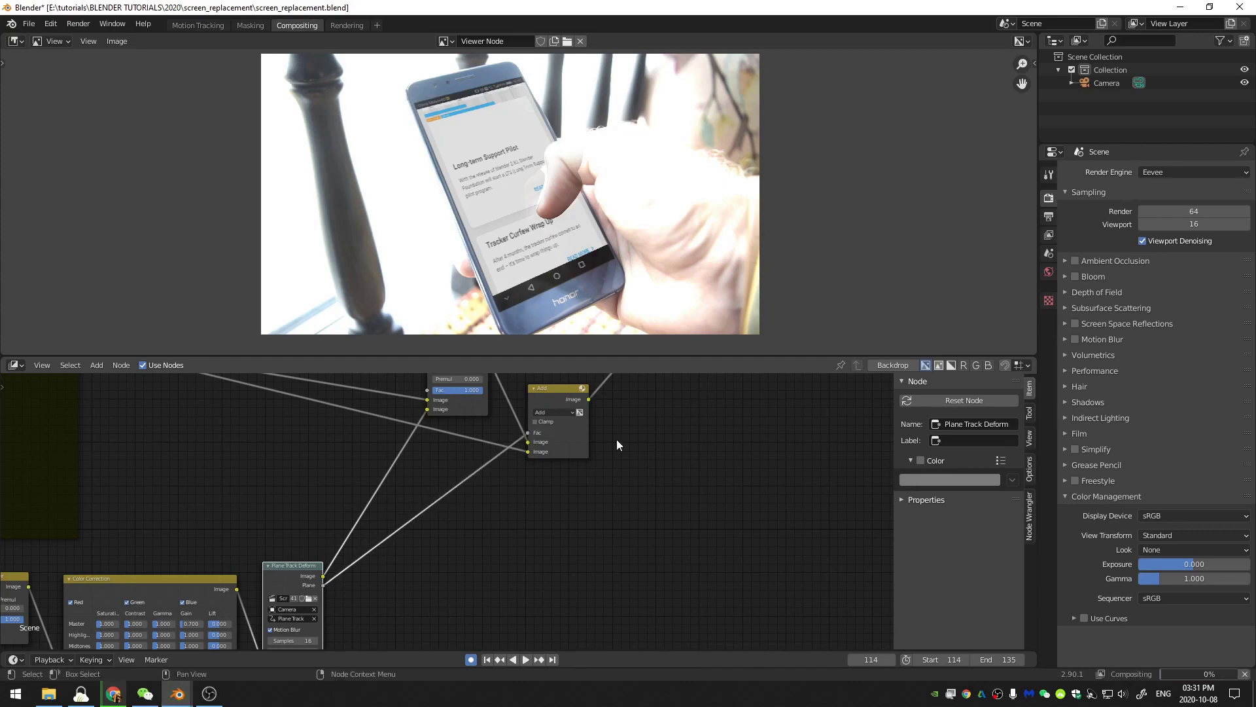
middle_drag(630, 416, 615, 482)
middle_drag(451, 568, 598, 397)
drag(305, 477, 290, 470)
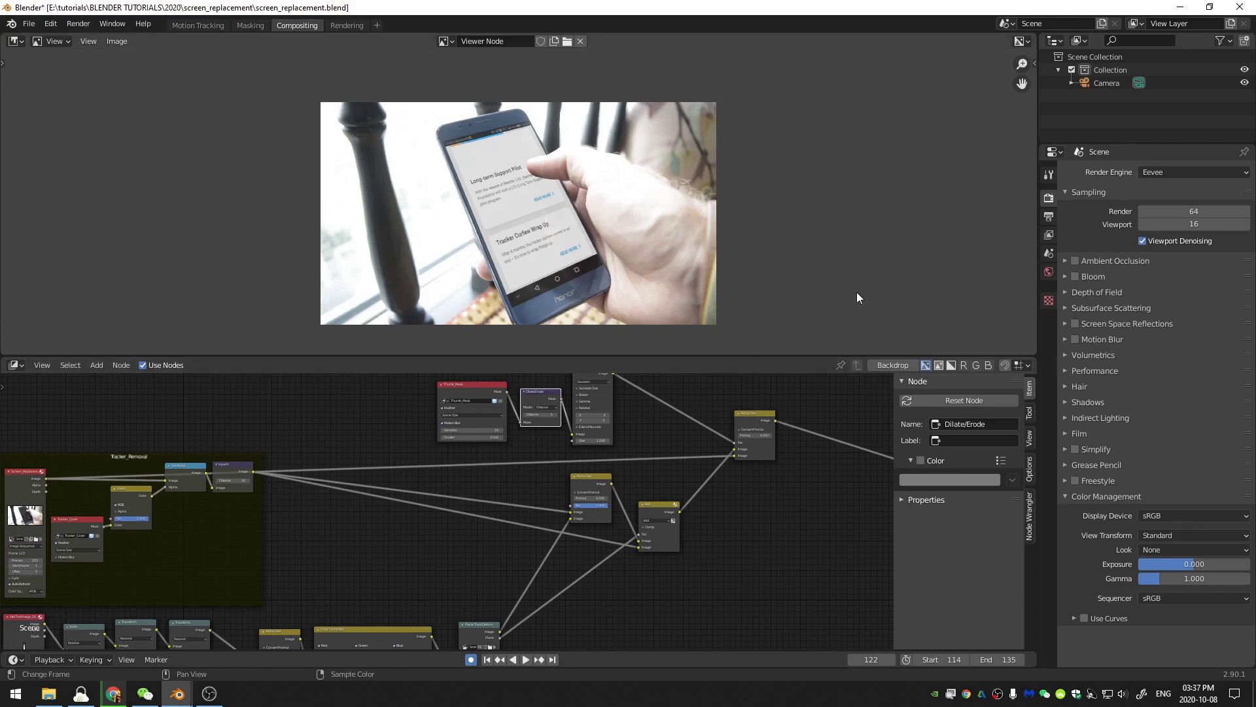
Review the output folder, file format and frame rate choices in the scene's render output settings
click(1052, 216)
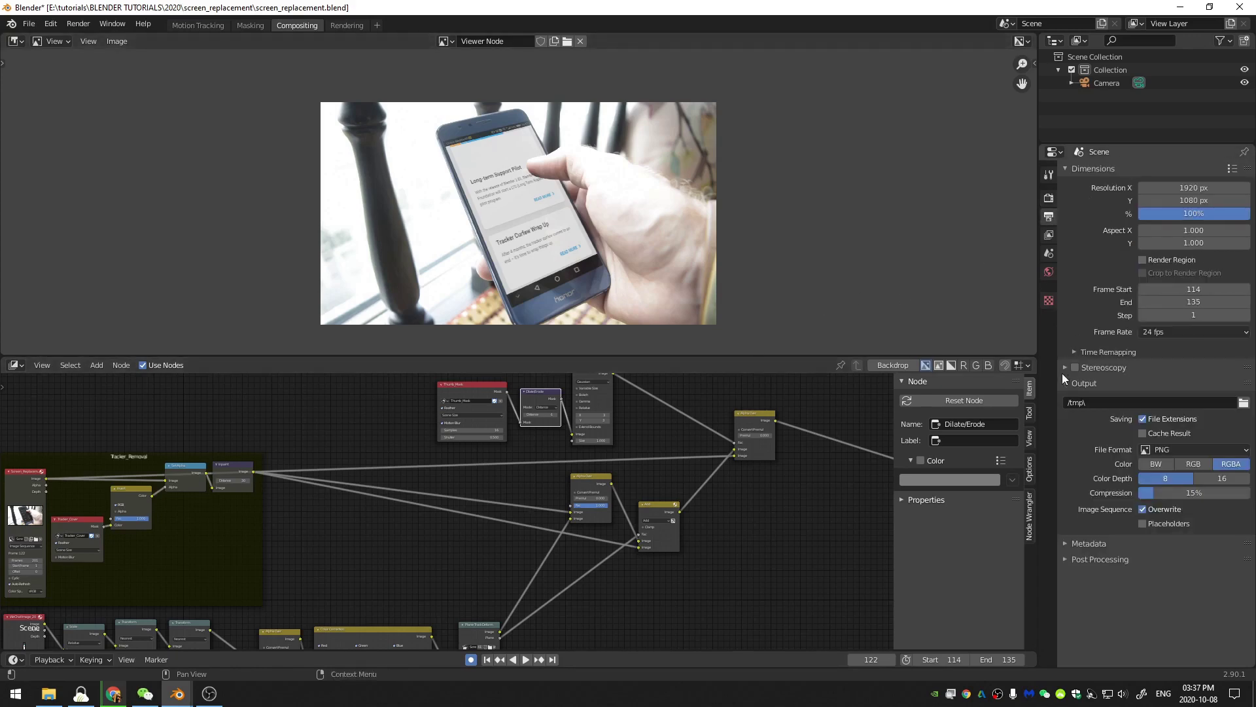
click(1242, 404)
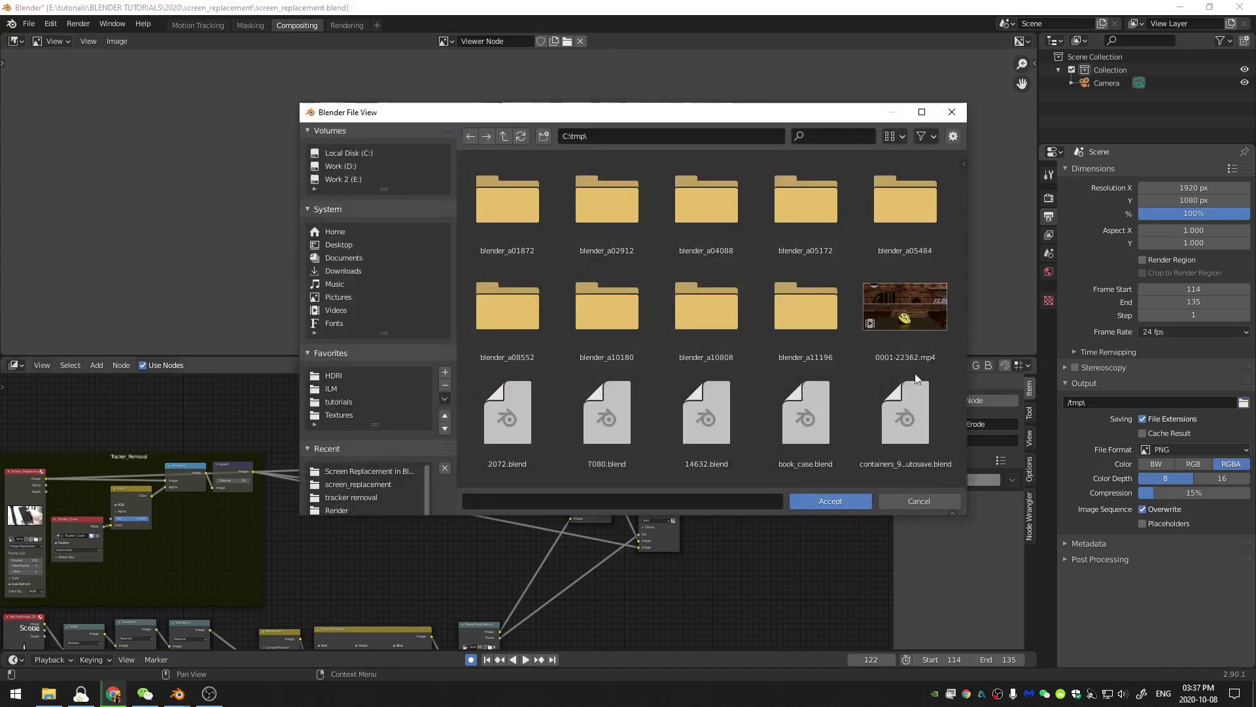
click(920, 500)
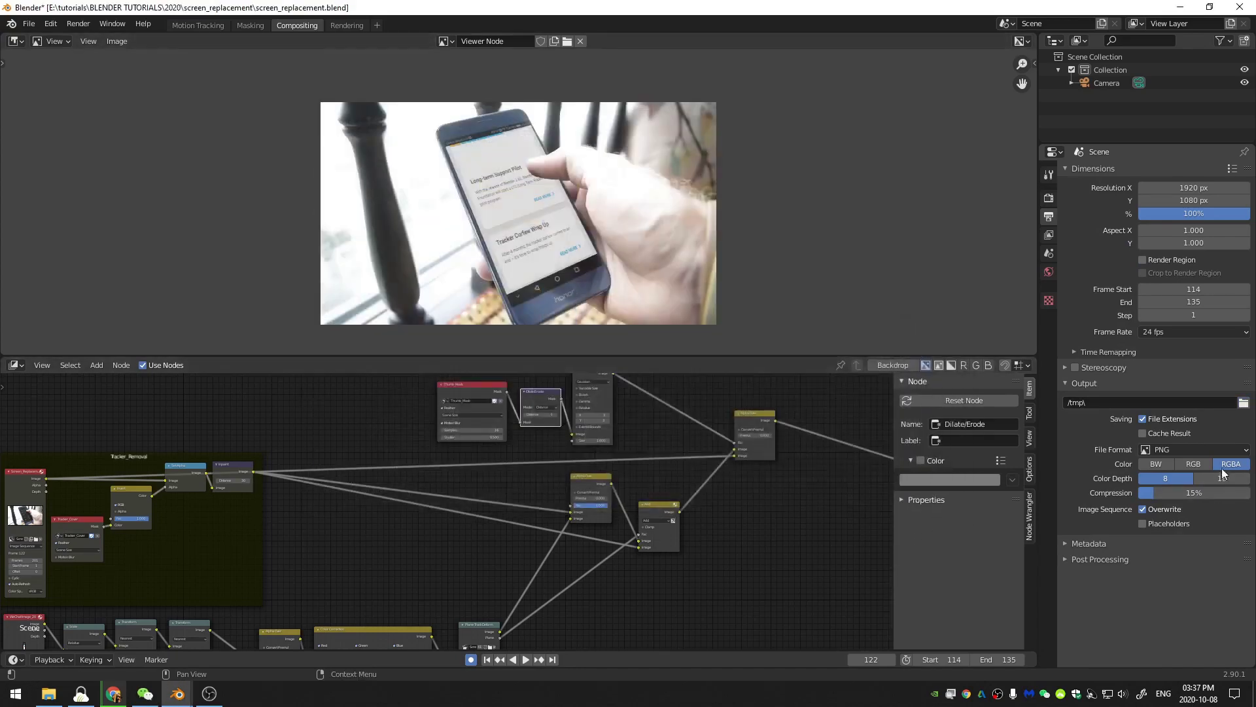
click(1207, 450)
click(1176, 332)
click(1207, 336)
click(1173, 336)
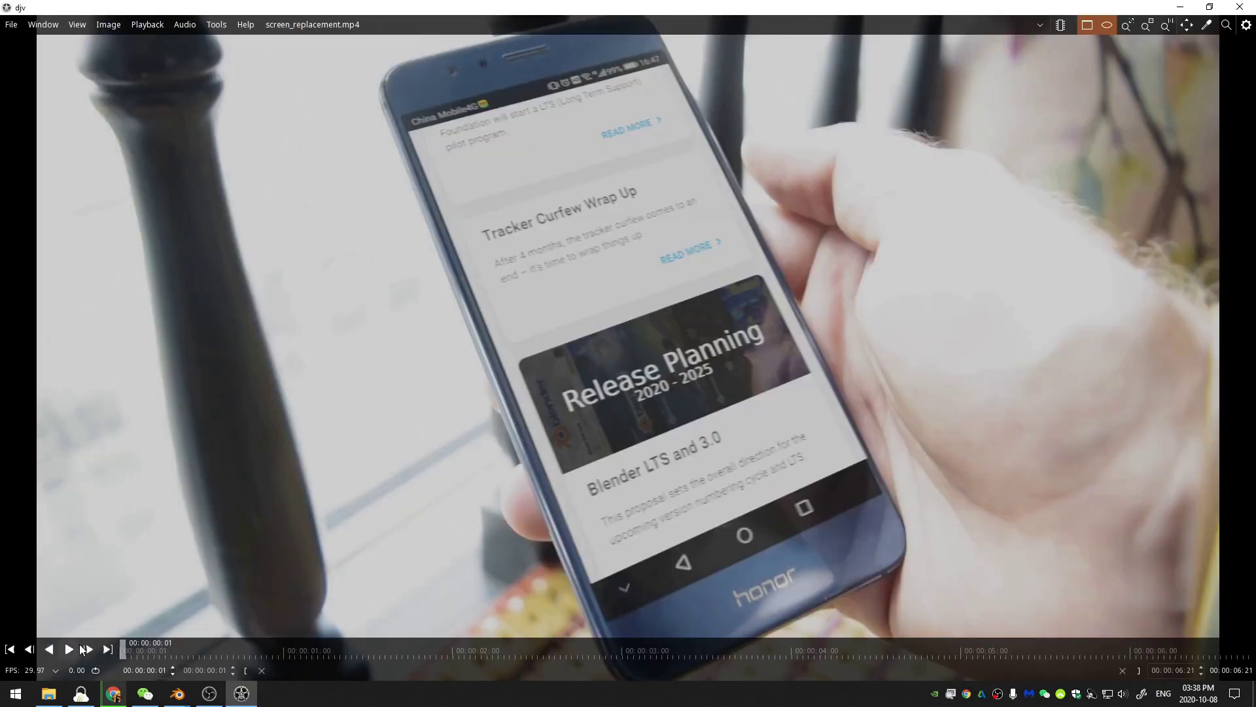
Play the rendered screen_replacement.mp4 in djv to check the finished screen replacement
click(69, 649)
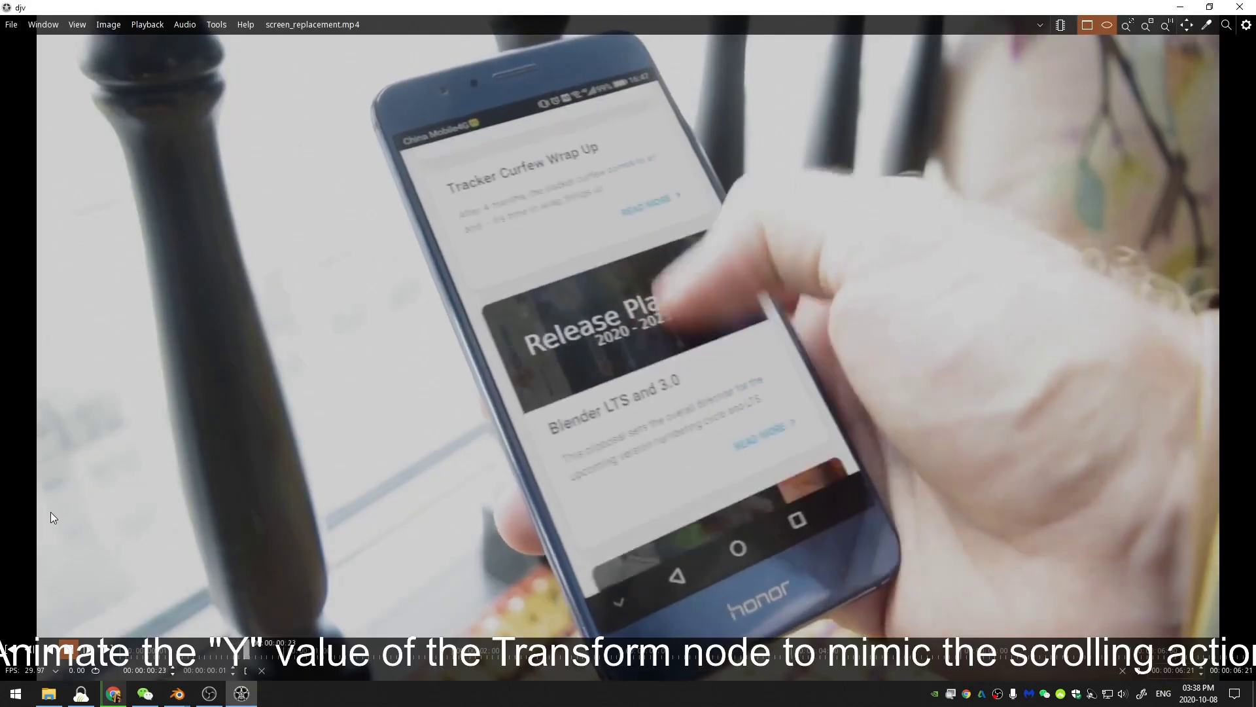